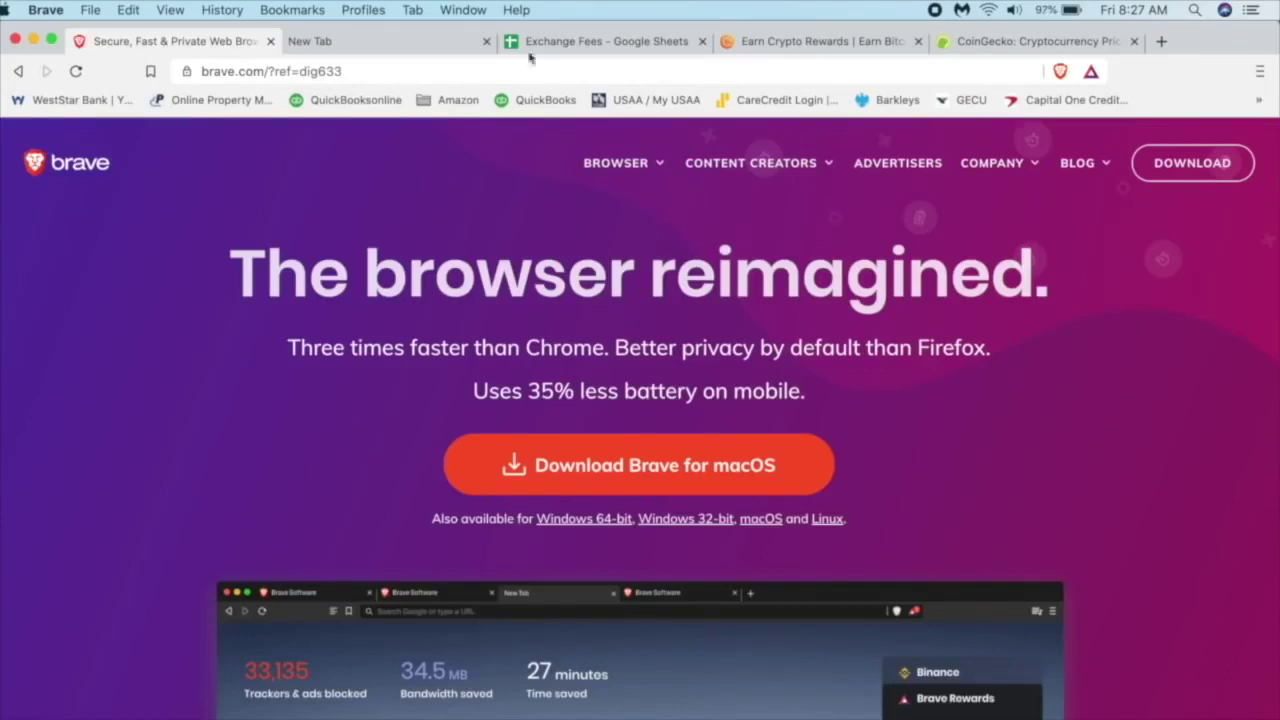
- Open the Celsius Network (CEL) coin page from CoinGecko's price list
{"action": "left_click", "coordinate": [966, 44]}
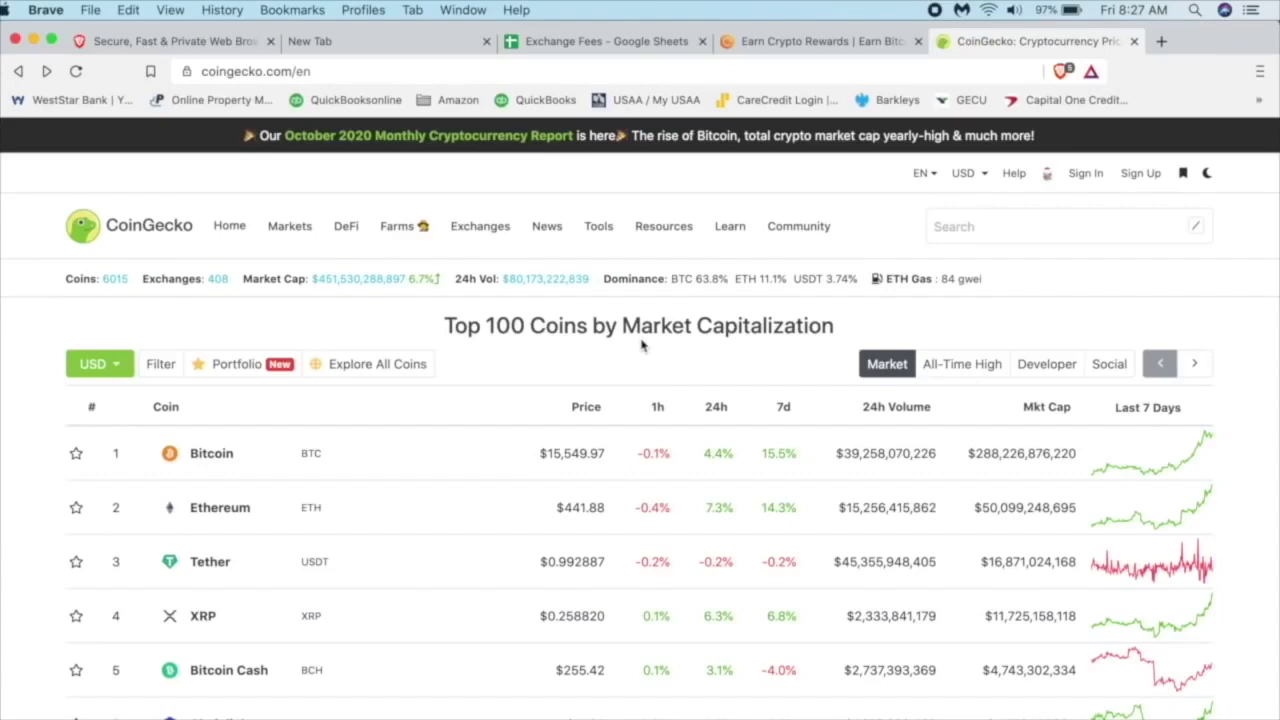
{"action": "scroll", "coordinate": [642, 345], "scroll_direction": "down", "scroll_amount": 10}
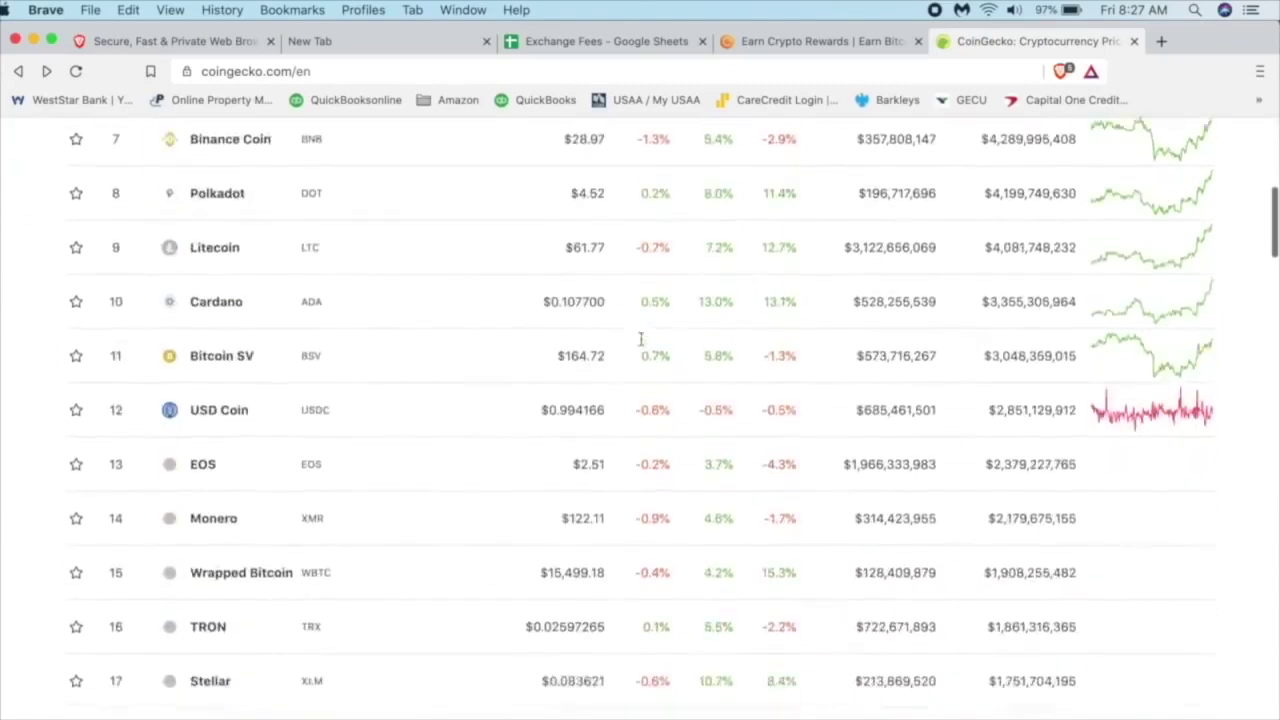
{"action": "scroll", "coordinate": [642, 345], "scroll_direction": "down", "scroll_amount": 10}
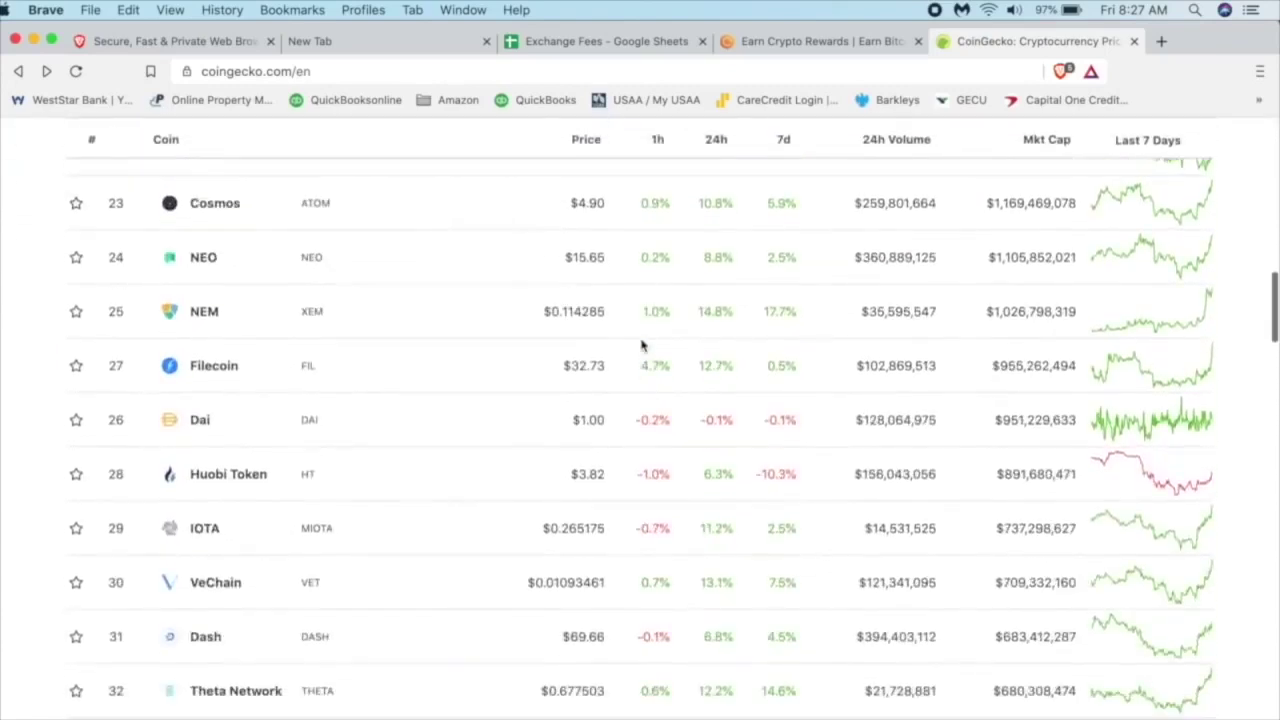
{"action": "scroll", "coordinate": [642, 345], "scroll_direction": "down", "scroll_amount": 1}
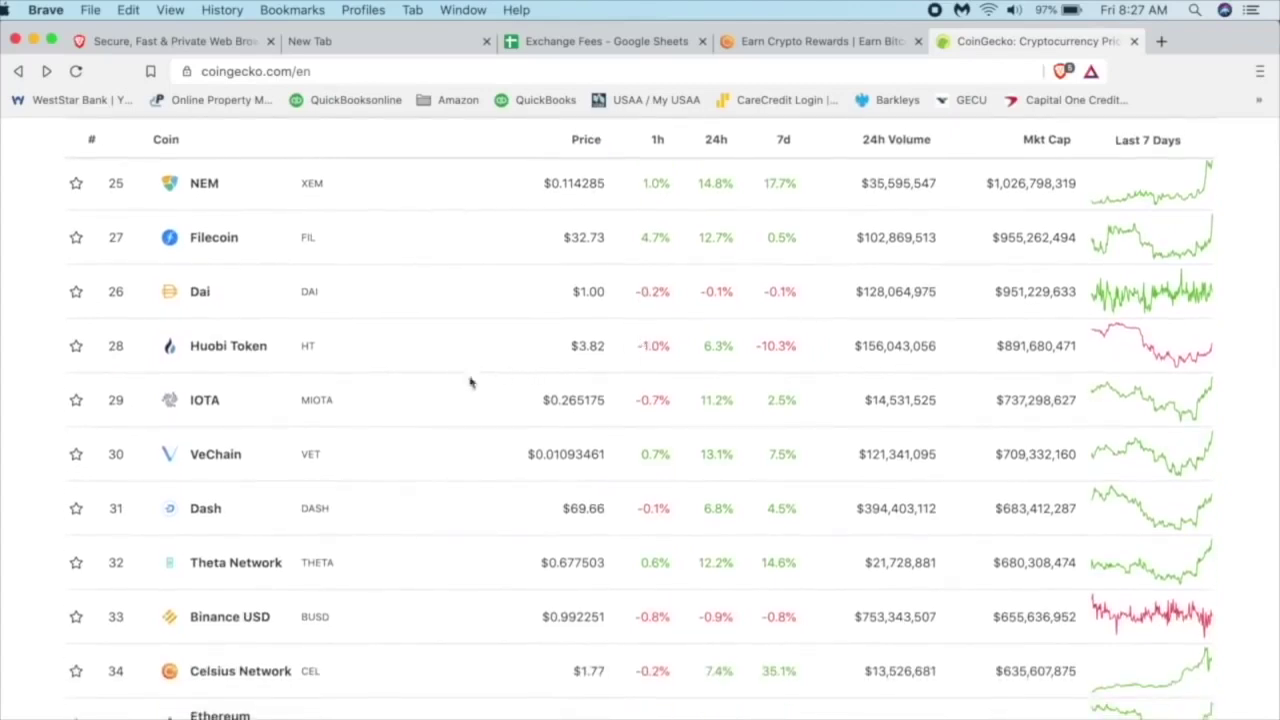
{"action": "left_click", "coordinate": [240, 676]}
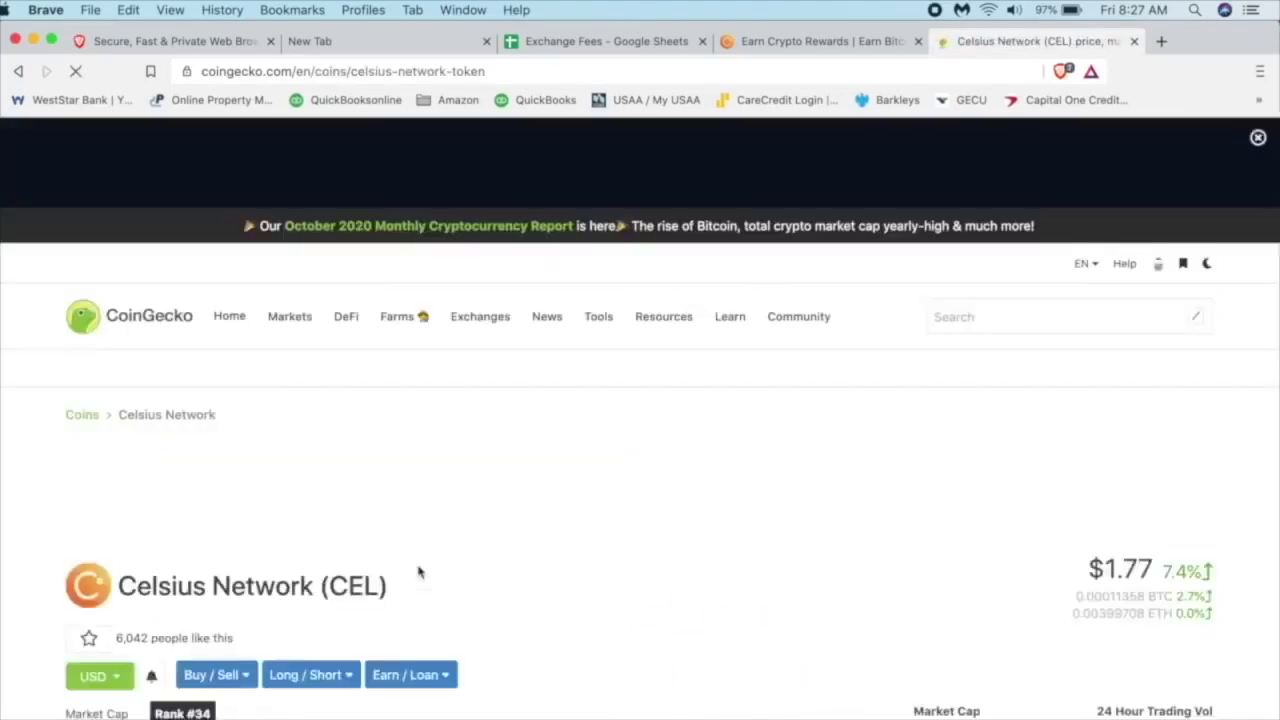
- Scroll to CEL's spot markets, including Uniswap CEL/ETH, then return to the brave.com tab
{"action": "scroll", "coordinate": [419, 571], "scroll_direction": "down", "scroll_amount": 2}
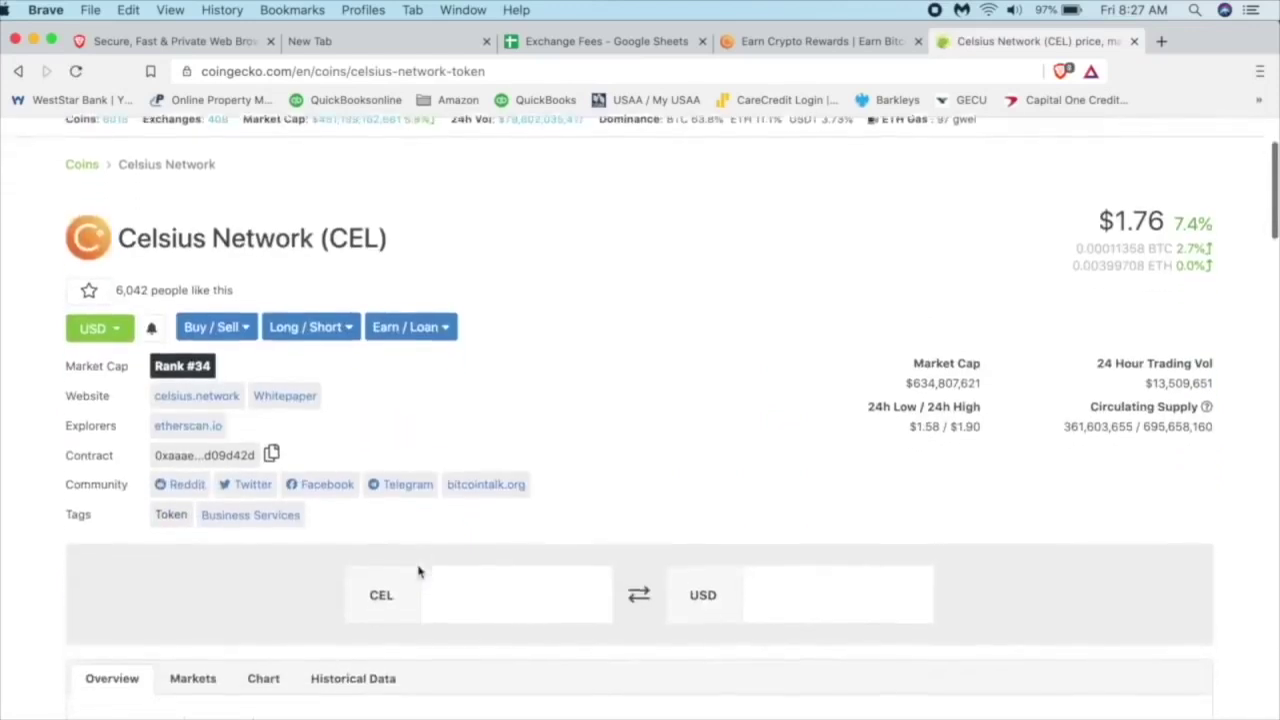
{"action": "scroll", "coordinate": [419, 571], "scroll_direction": "down", "scroll_amount": 10}
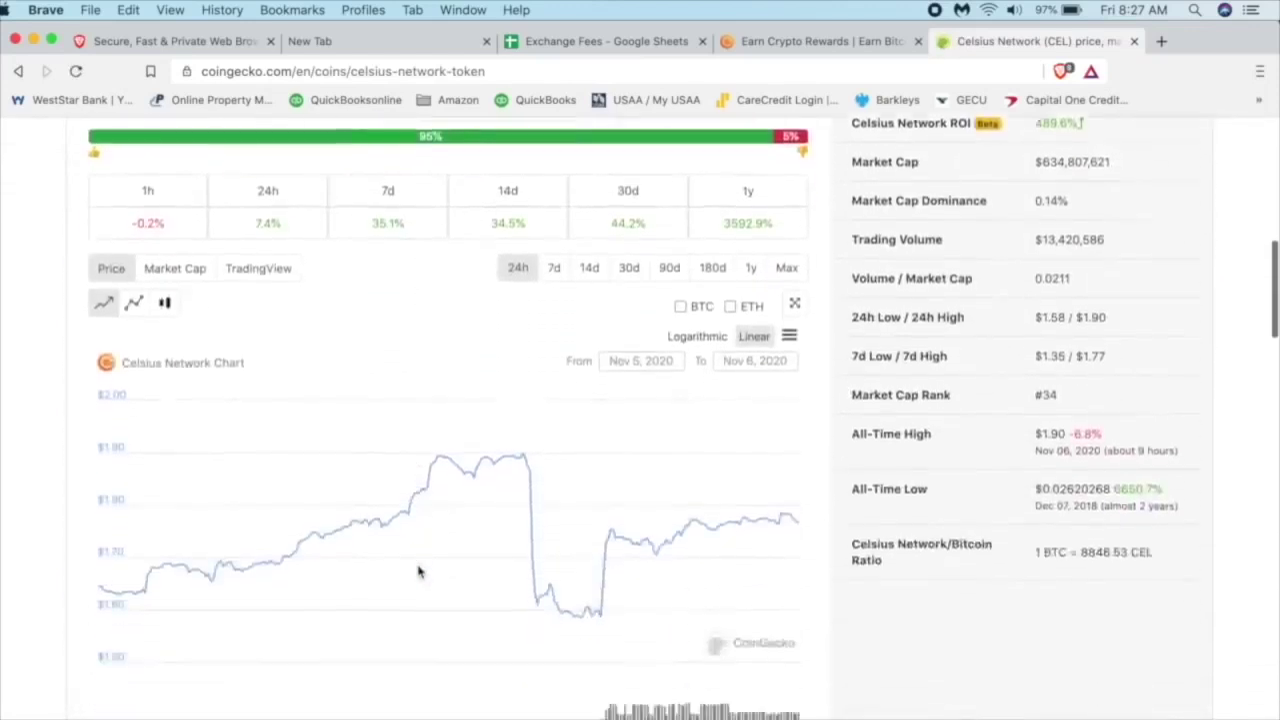
{"action": "scroll", "coordinate": [419, 571], "scroll_direction": "down", "scroll_amount": 1}
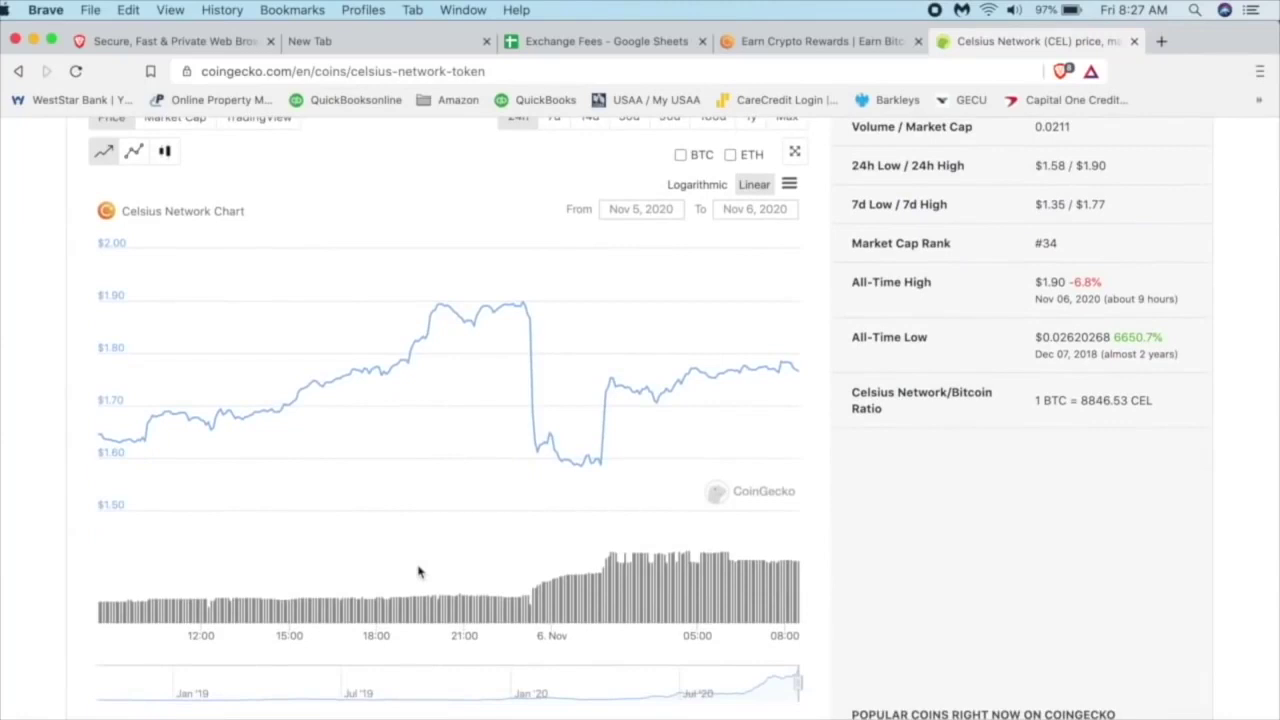
{"action": "scroll", "coordinate": [419, 571], "scroll_direction": "down", "scroll_amount": 8}
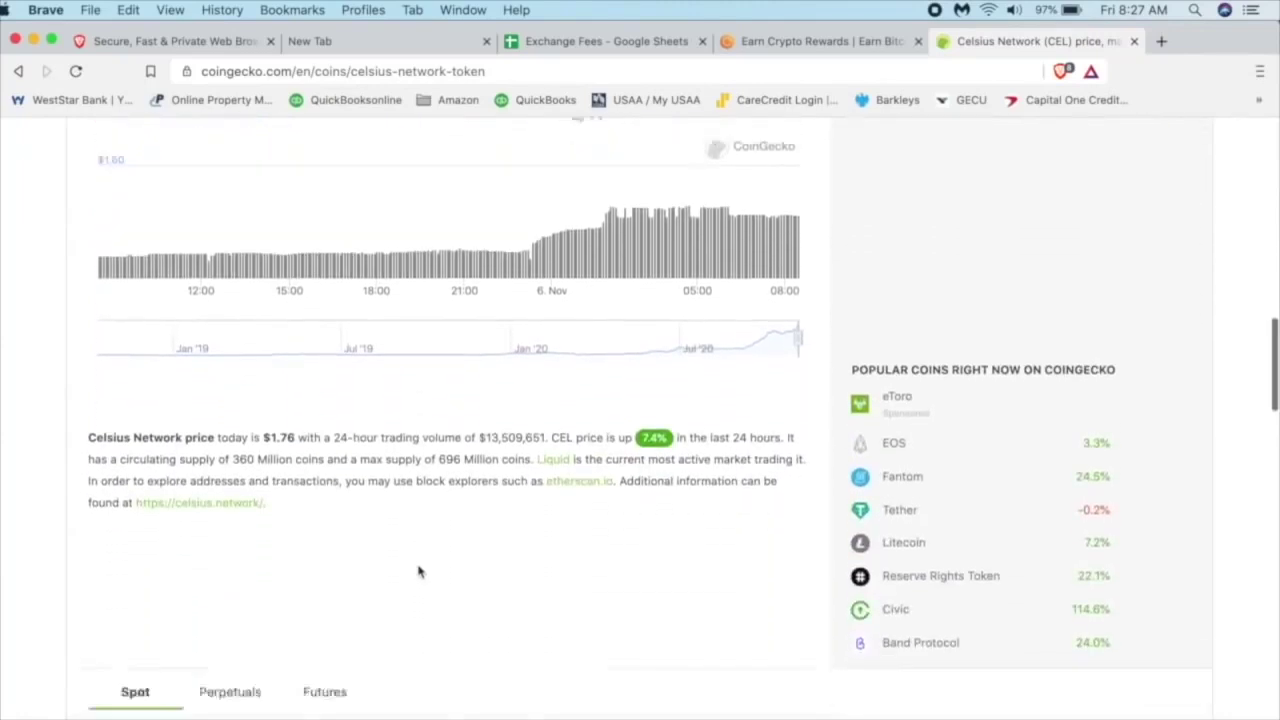
{"action": "scroll", "coordinate": [419, 571], "scroll_direction": "down", "scroll_amount": 5}
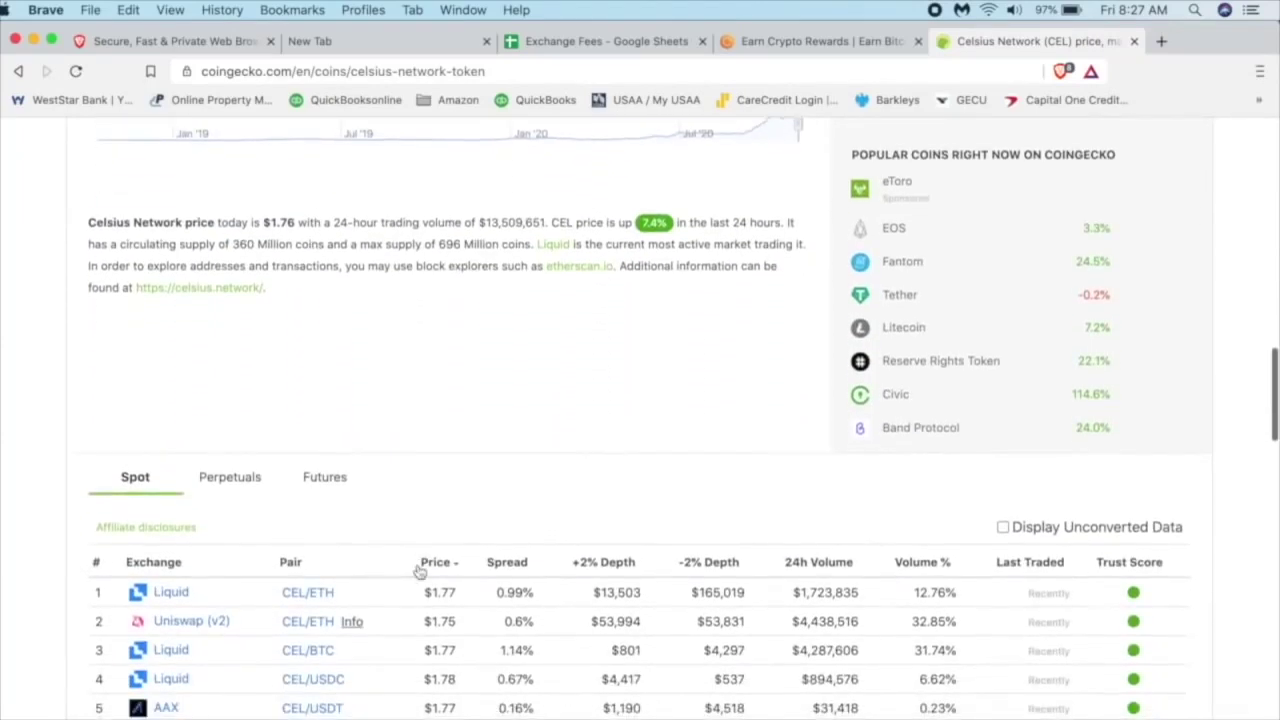
{"action": "scroll", "coordinate": [419, 571], "scroll_direction": "down", "scroll_amount": 2}
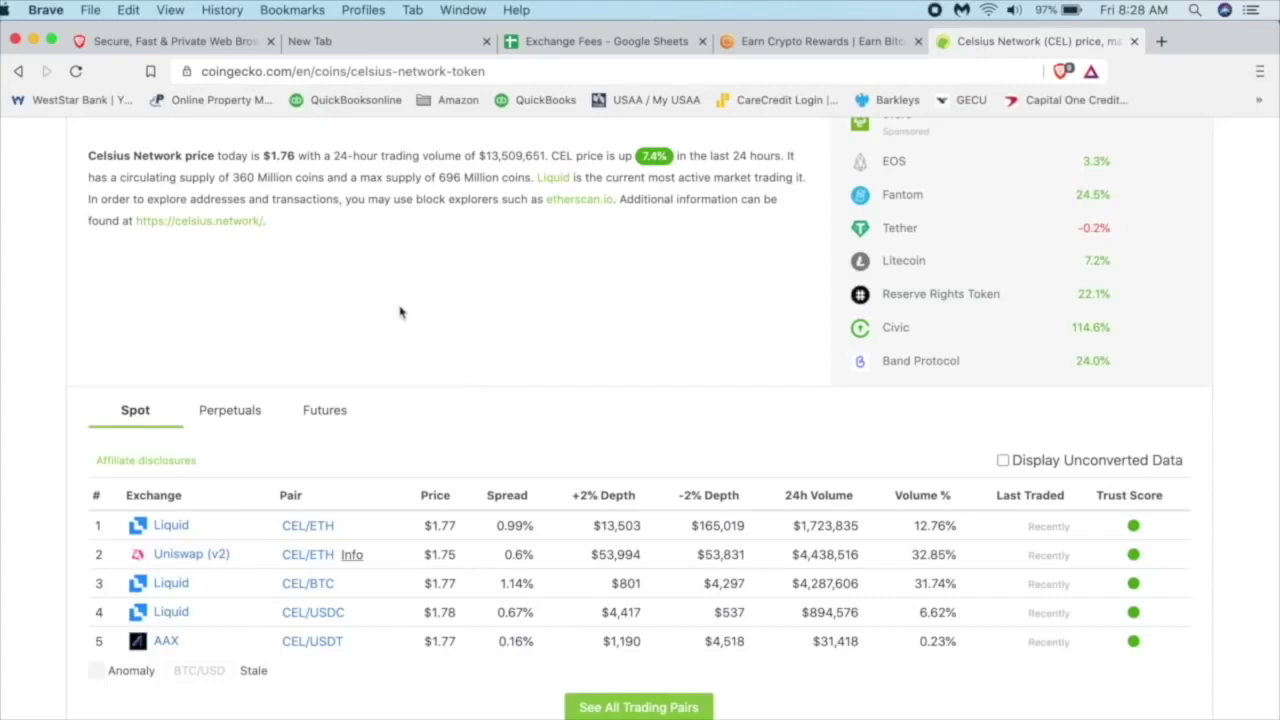
{"action": "left_click", "coordinate": [199, 44]}
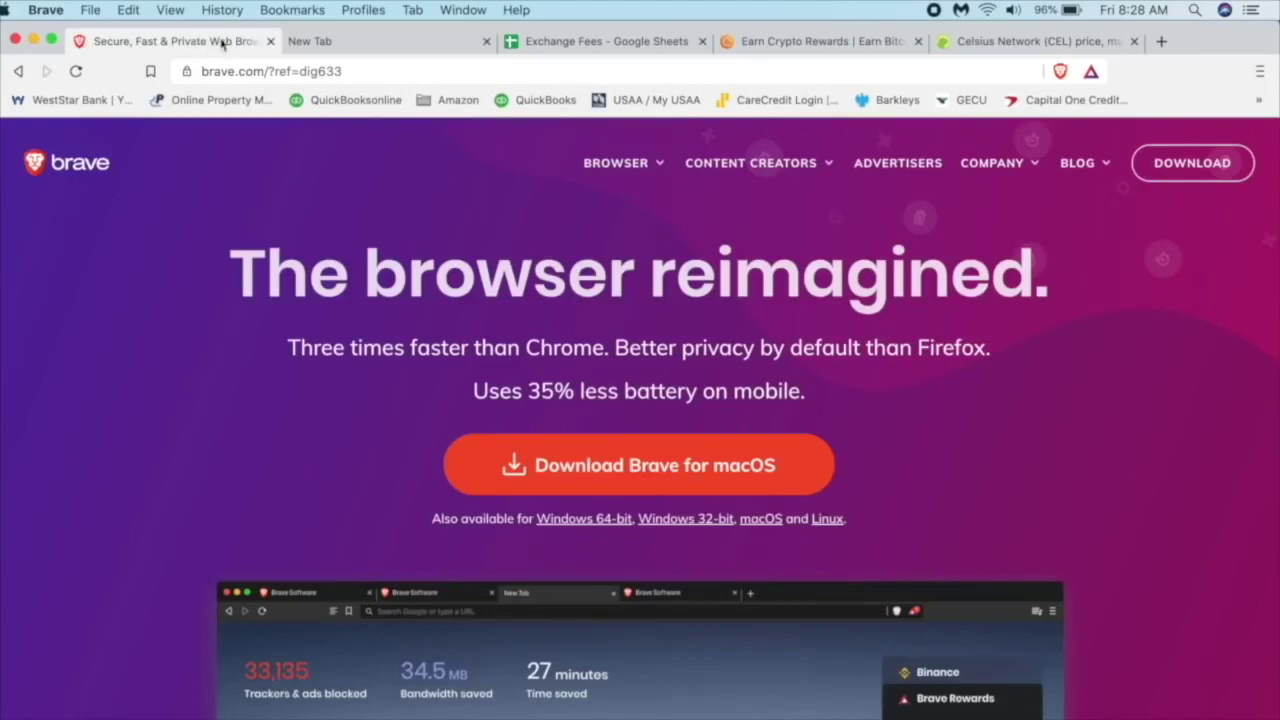
- Glance at the new tab page, then go back to the brave.com homepage
{"action": "left_click", "coordinate": [338, 50]}
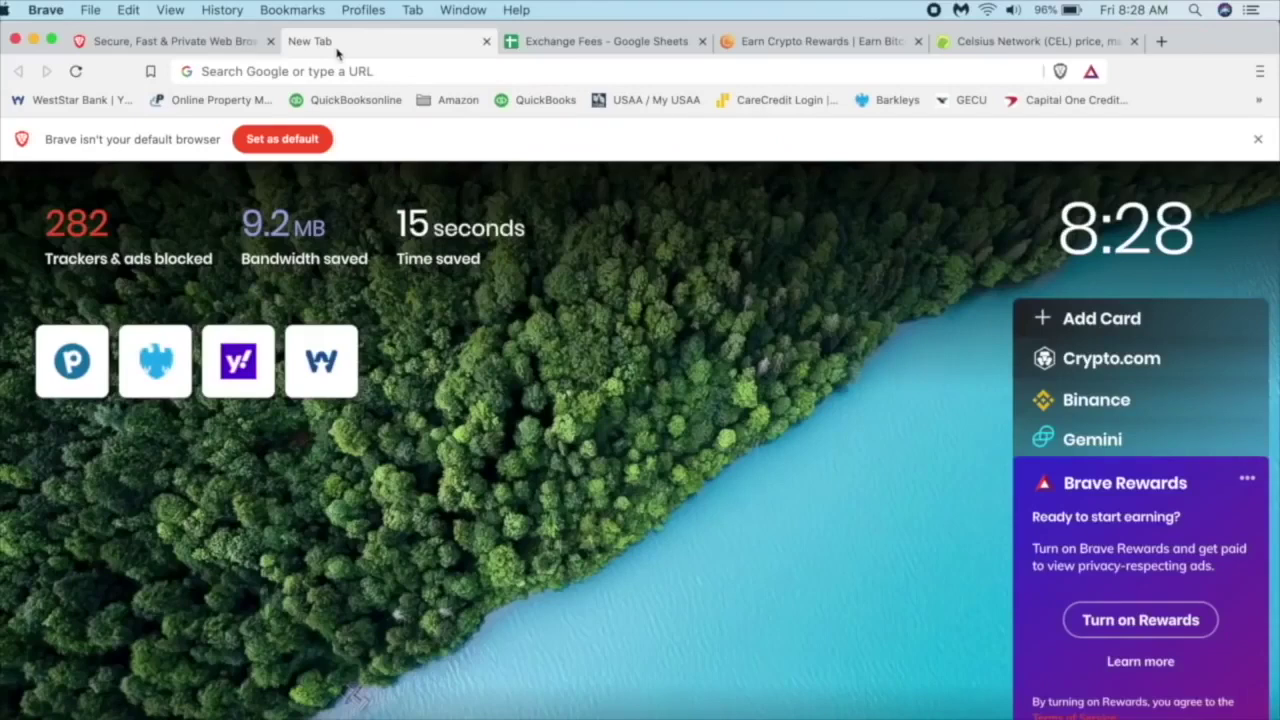
{"action": "left_click", "coordinate": [213, 44]}
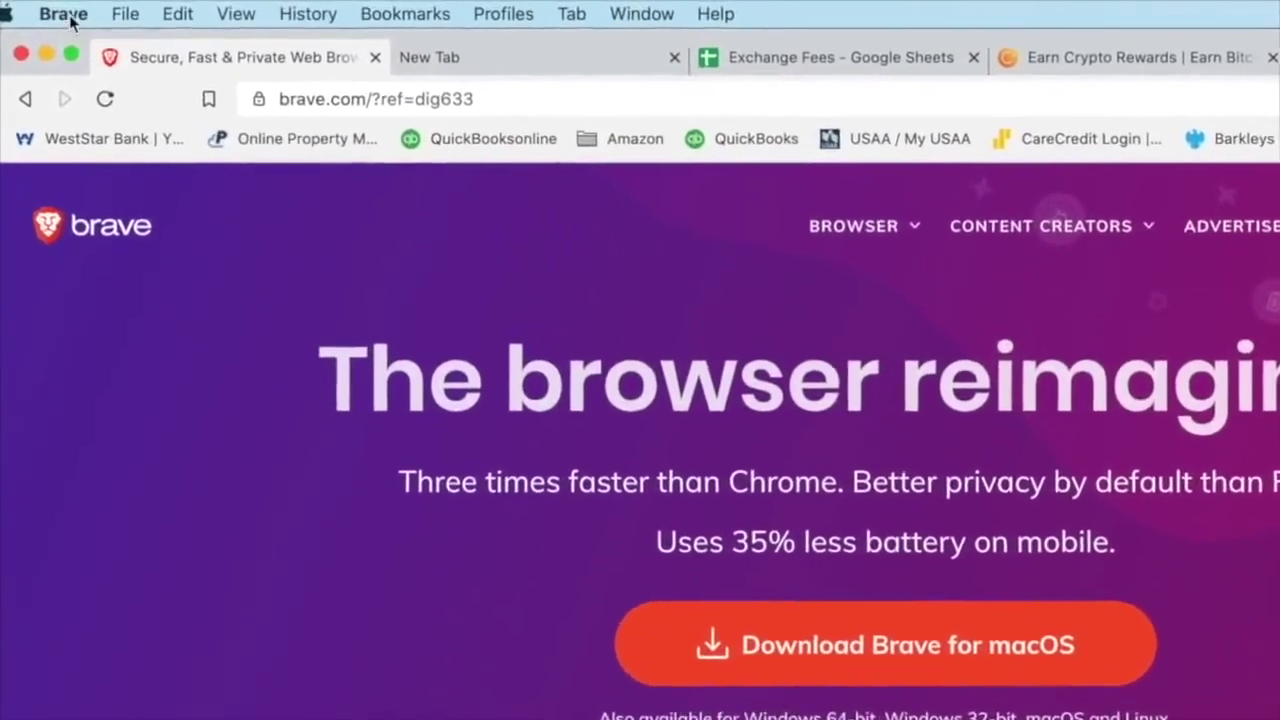
- Reach Crypto Wallets through About Brave and accept its risk notice
{"action": "left_click", "coordinate": [103, 22]}
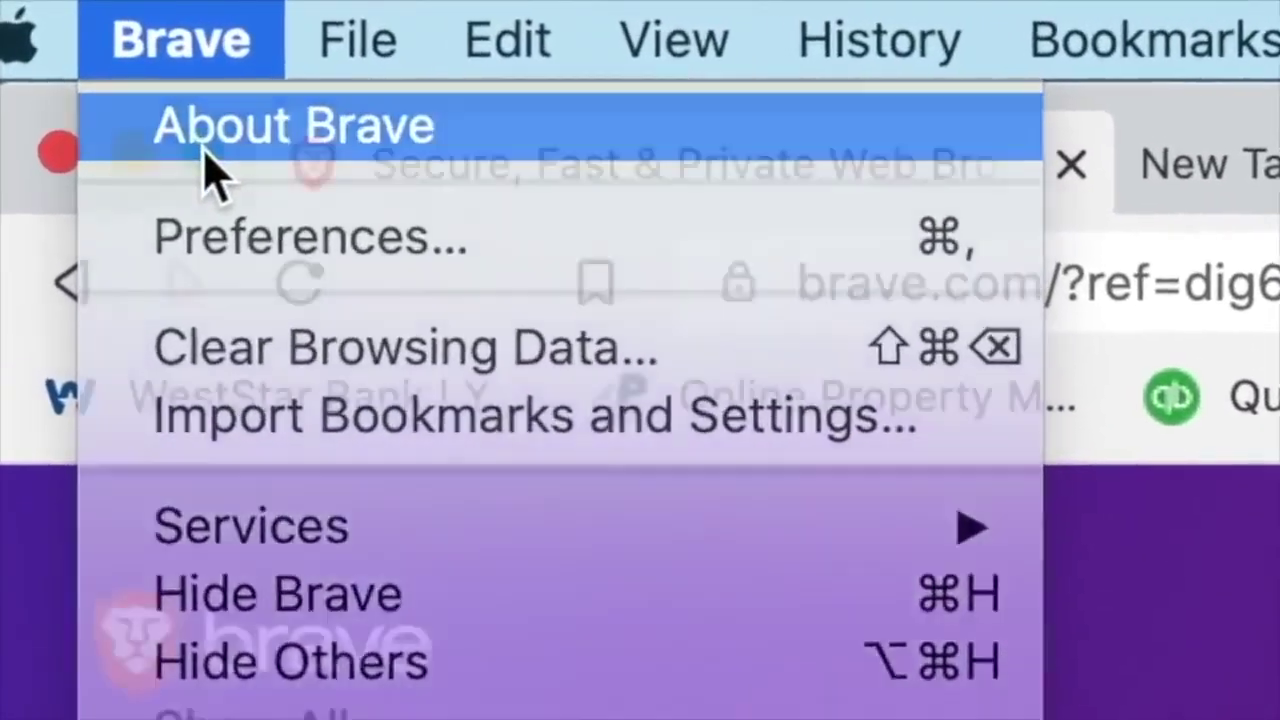
{"action": "left_click", "coordinate": [205, 150]}
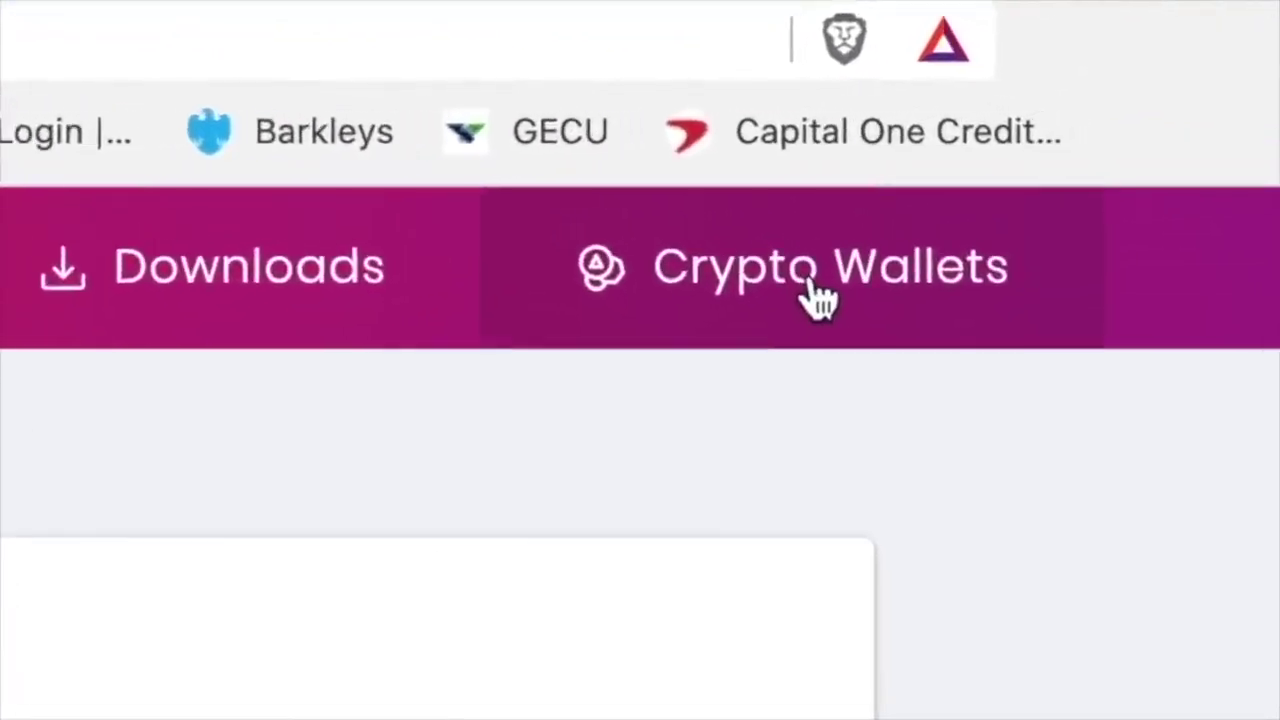
{"action": "left_click", "coordinate": [910, 226]}
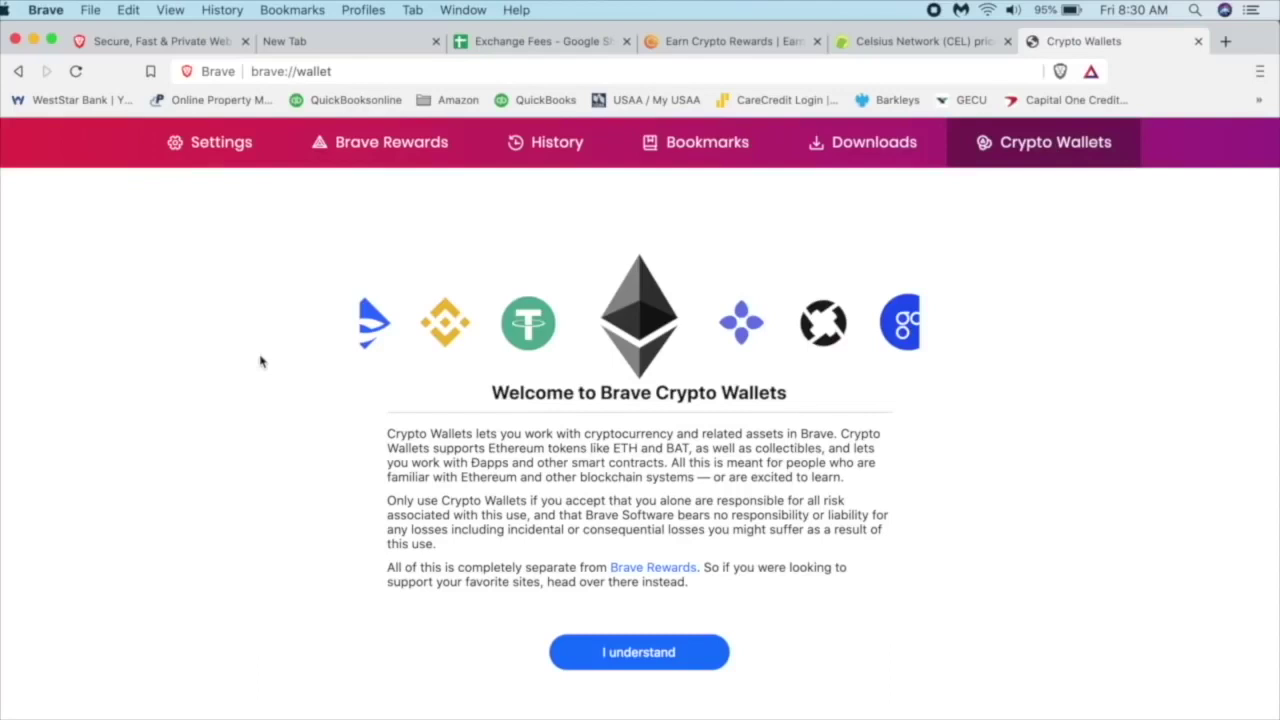
{"action": "left_click", "coordinate": [623, 658]}
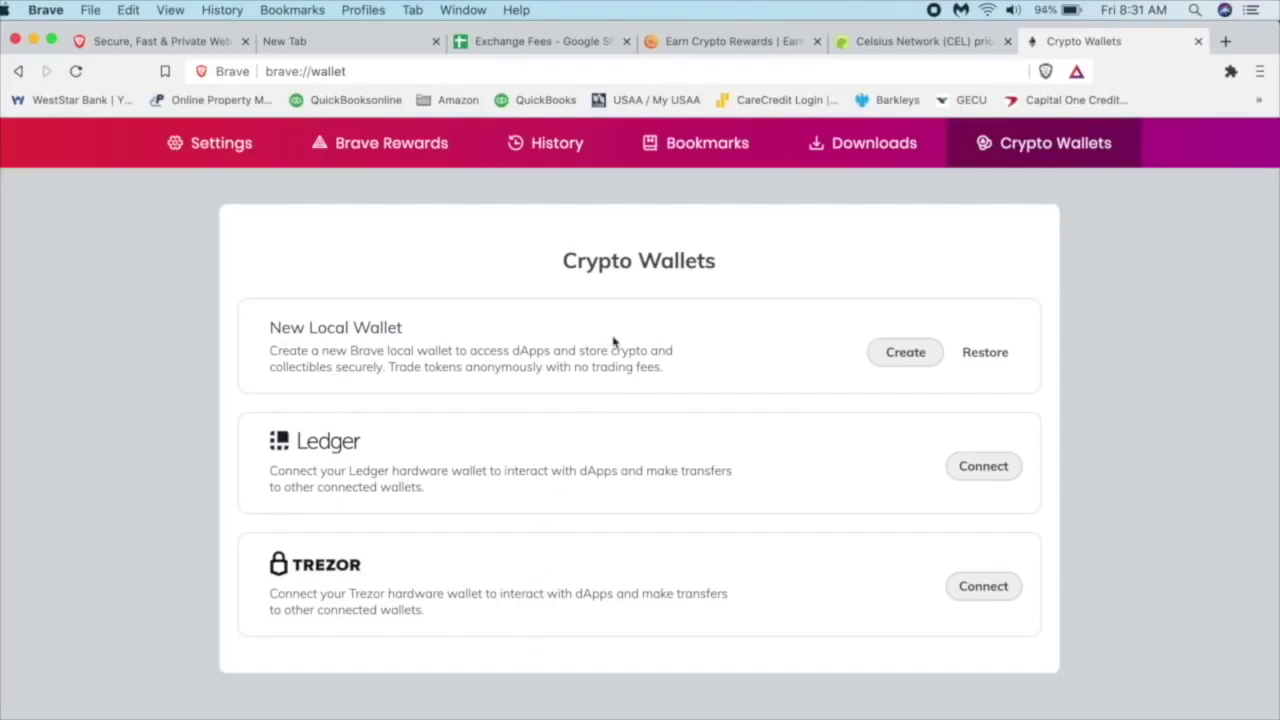
- Start creating a wallet with the New Local Wallet Create option
{"action": "left_click", "coordinate": [899, 364]}
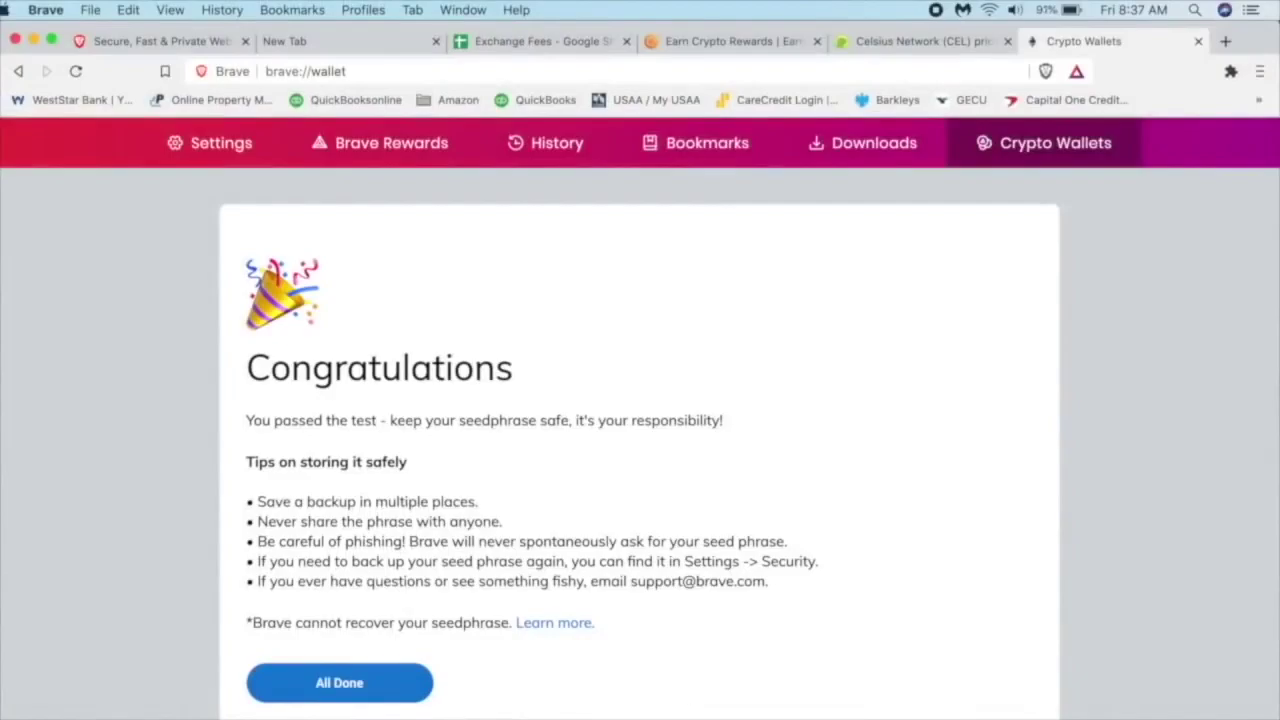
- Finish setup to show Account 1 with 0 ETH and 0 BAT, then switch to the new tab
{"action": "left_click", "coordinate": [339, 682]}
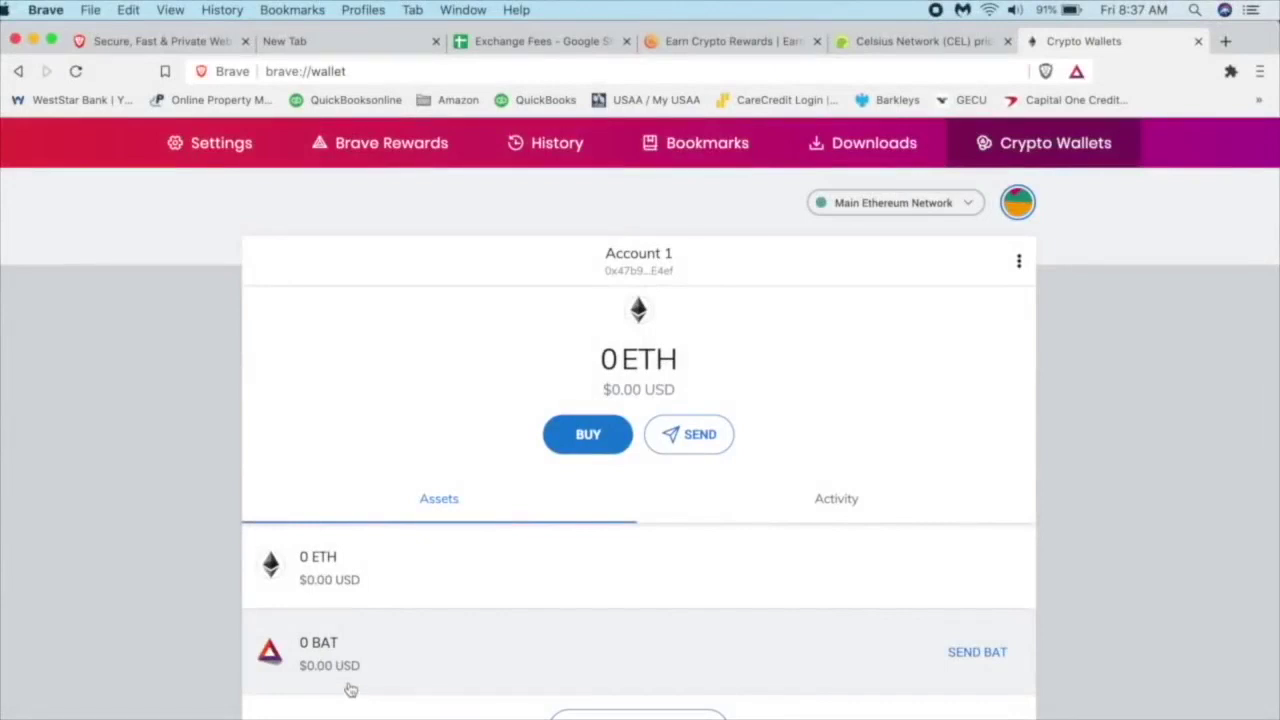
{"action": "left_click", "coordinate": [348, 55]}
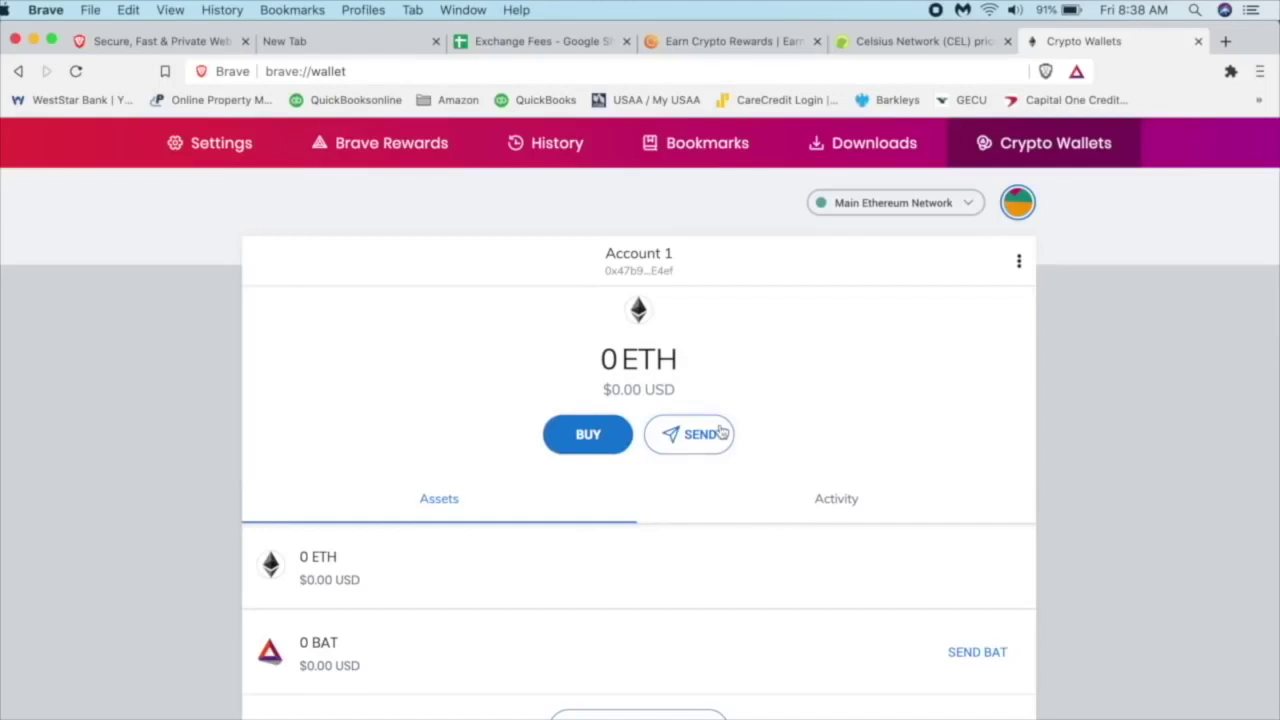
- Show Account 1's Ether deposit address and QR code, selecting the full address
{"action": "left_click", "coordinate": [596, 443]}
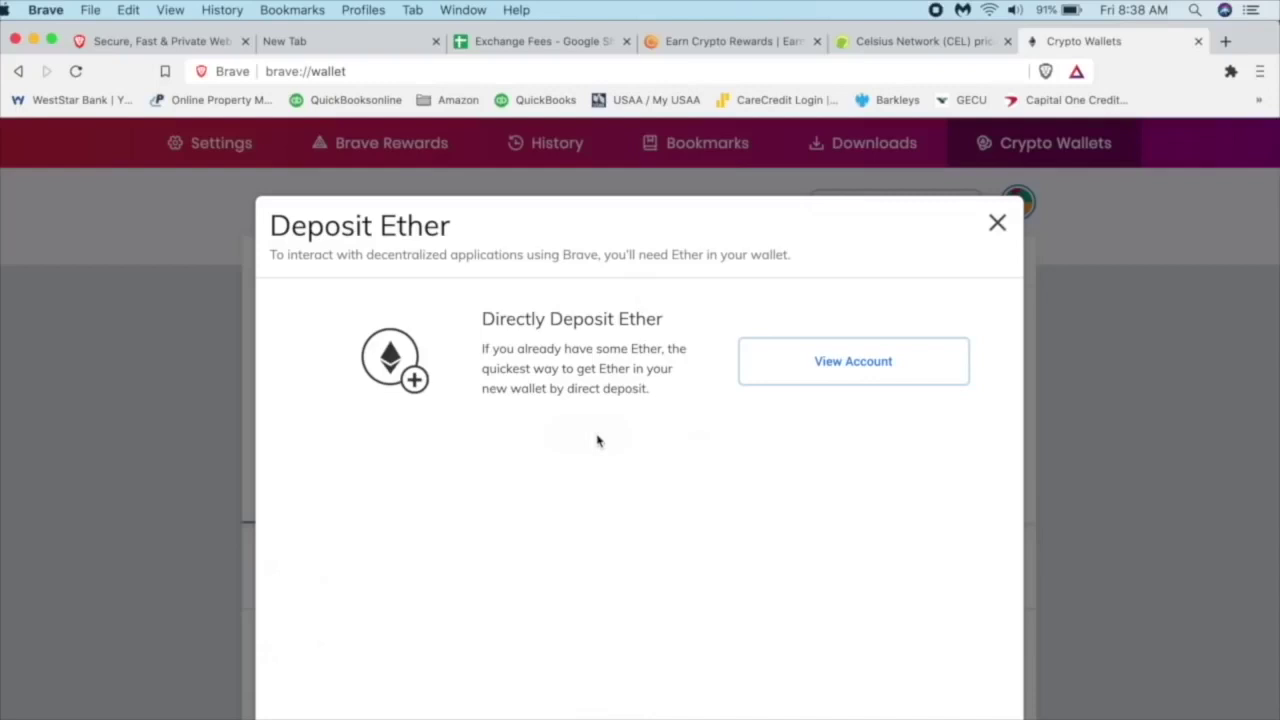
{"action": "left_click", "coordinate": [838, 366]}
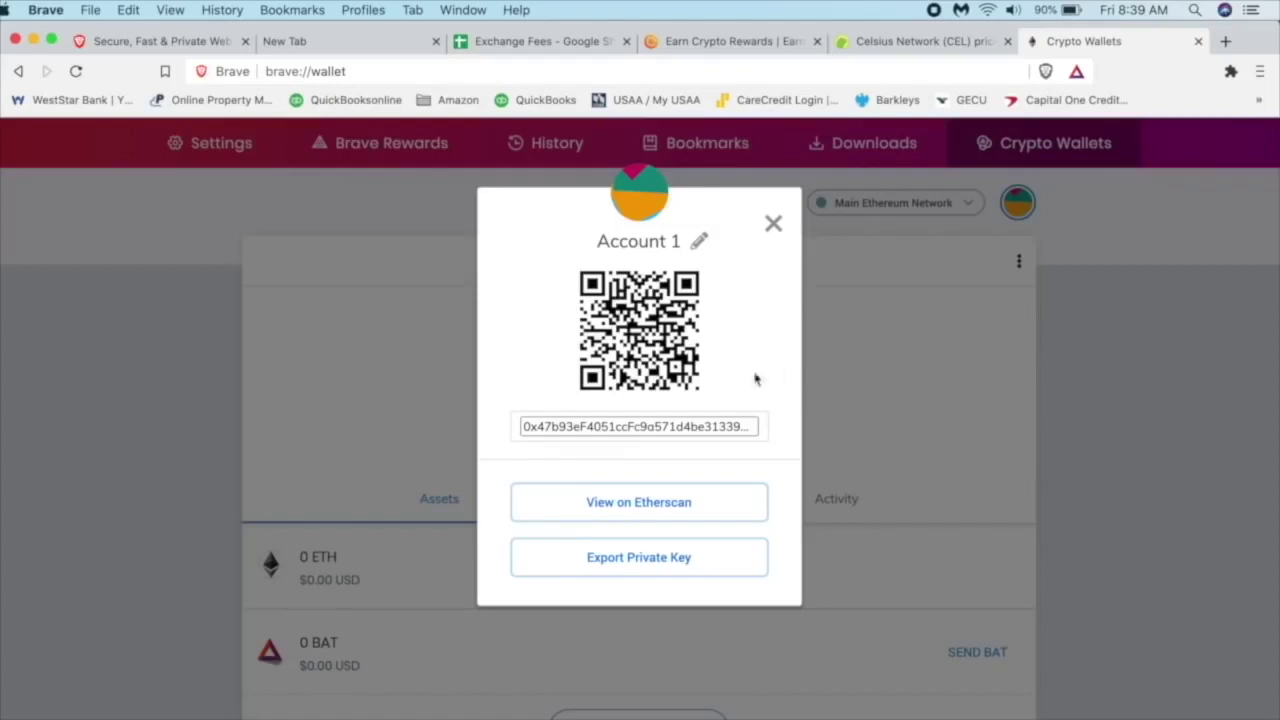
{"action": "left_click", "coordinate": [686, 422]}
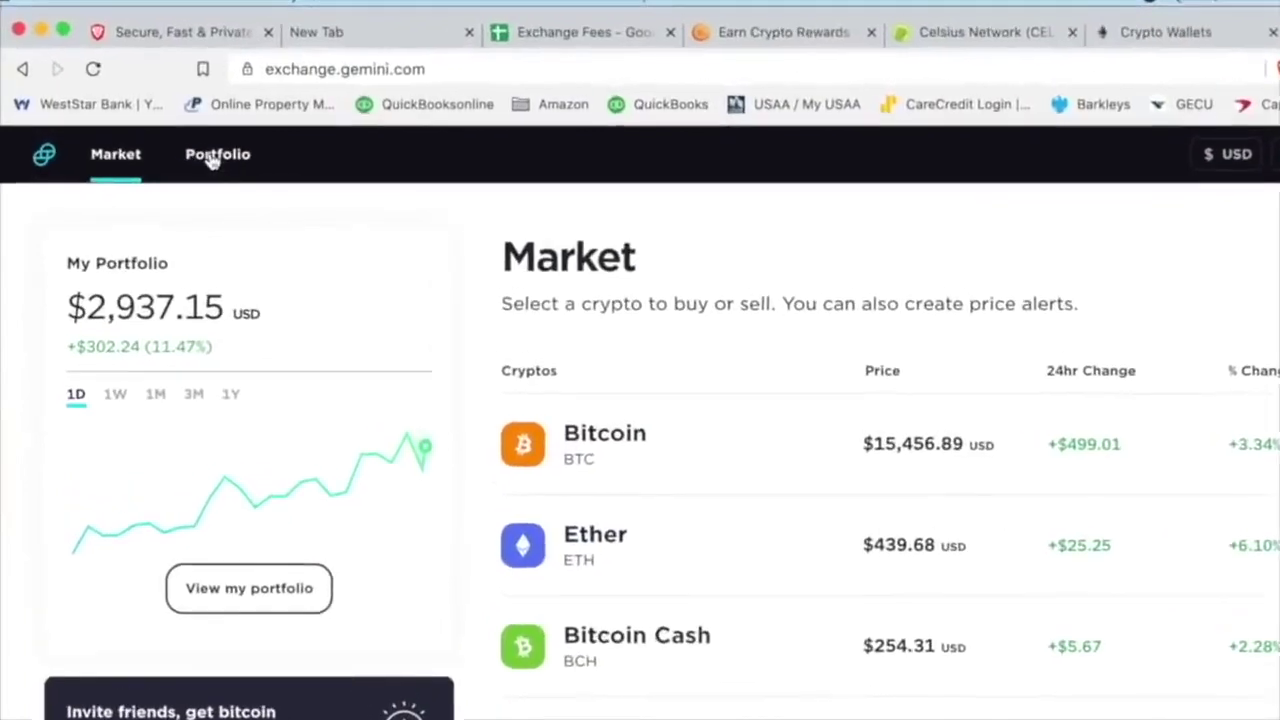
- Open the Gemini portfolio and start a trade for the Ether holding
{"action": "left_click", "coordinate": [265, 176]}
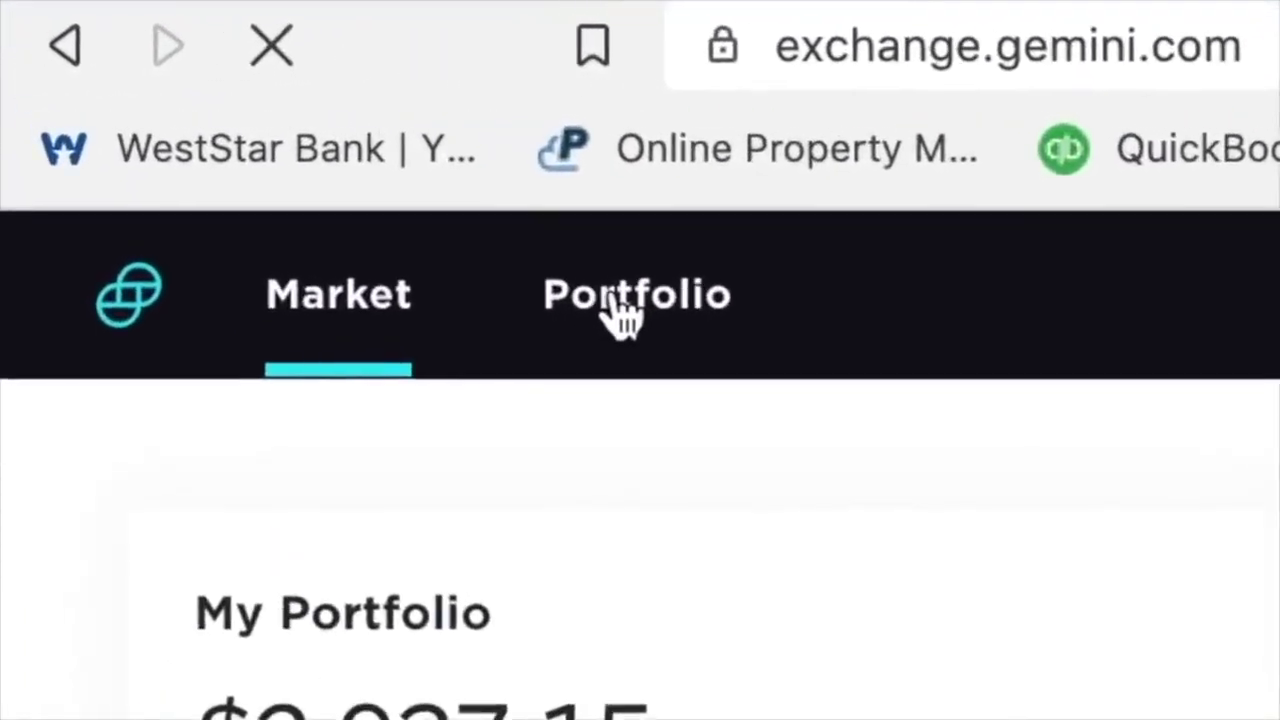
{"action": "scroll", "coordinate": [417, 392], "scroll_direction": "down", "scroll_amount": 5}
{"action": "scroll", "coordinate": [420, 385], "scroll_direction": "down", "scroll_amount": 3}
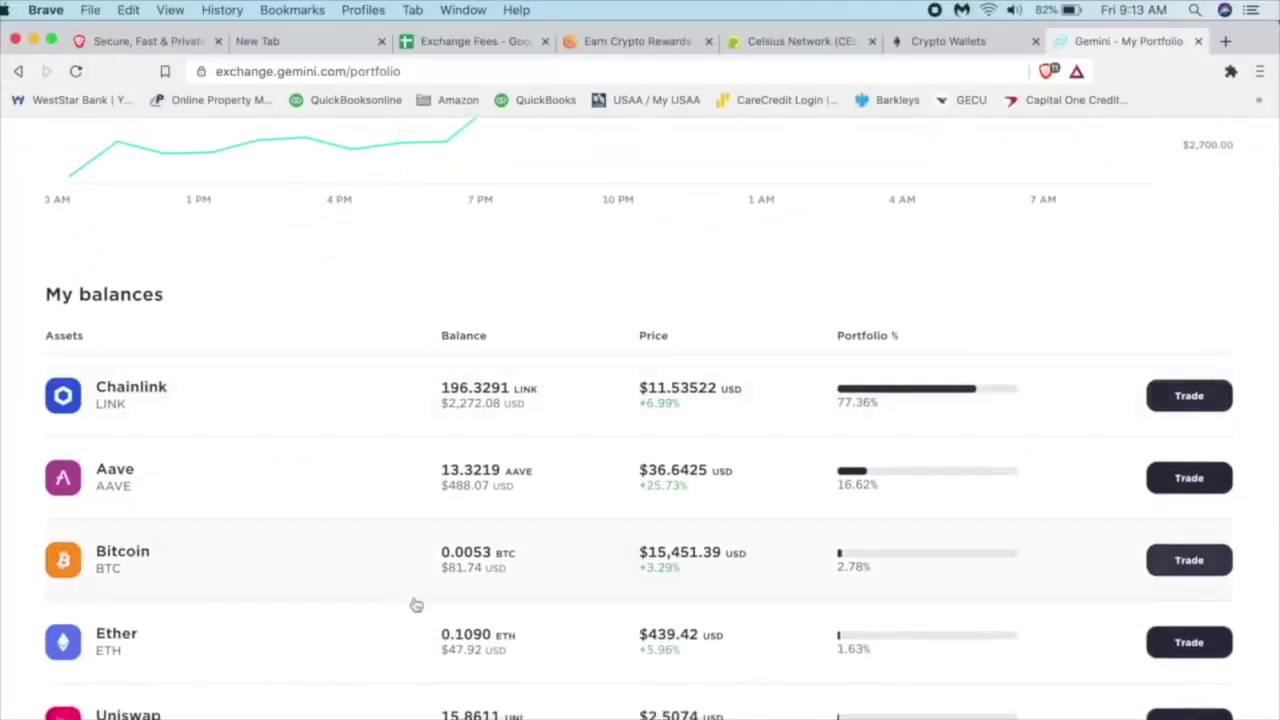
{"action": "left_click", "coordinate": [1186, 642]}
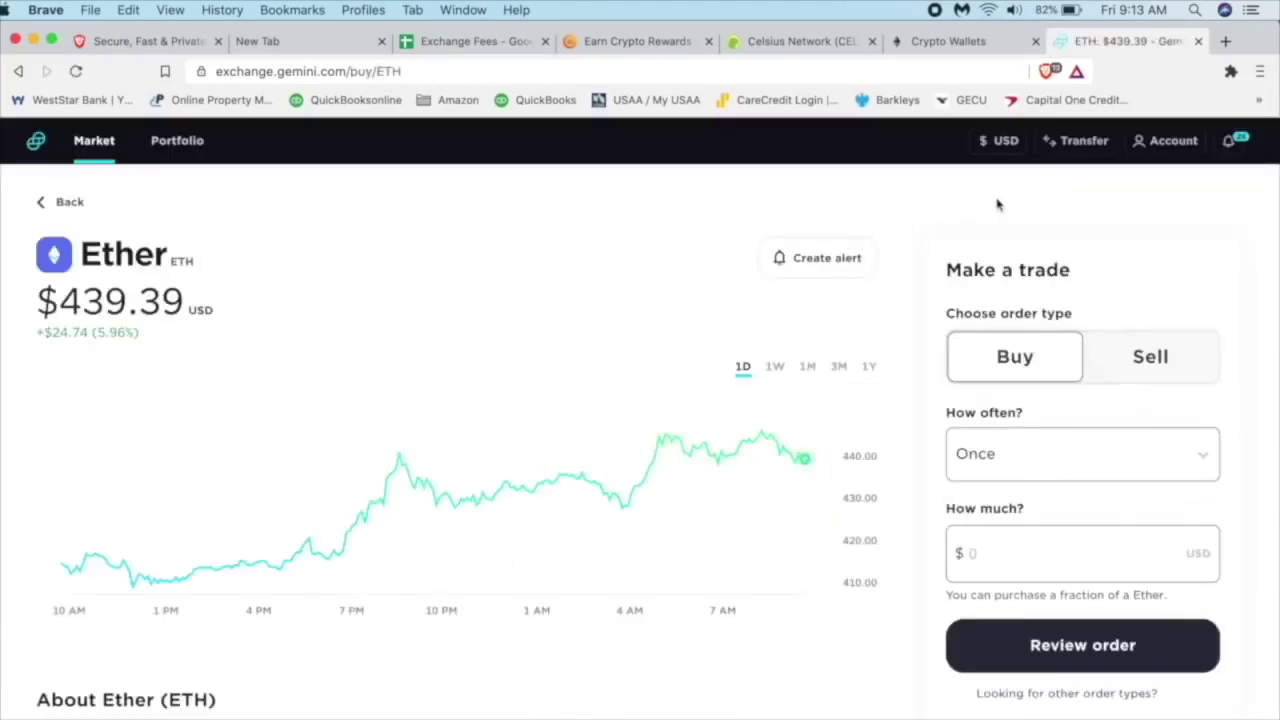
- Begin a Withdraw from Gemini transfer with ETH as the currency and continue
{"action": "left_click", "coordinate": [1097, 145]}
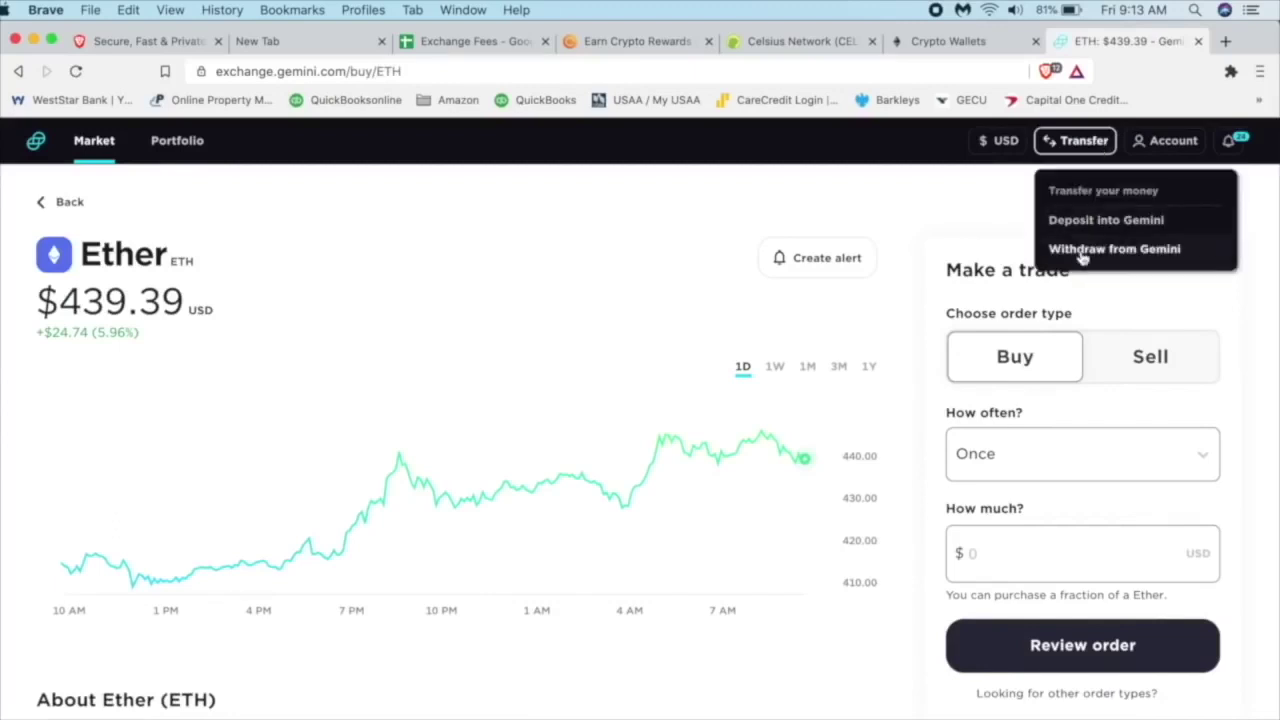
{"action": "left_click", "coordinate": [1081, 250]}
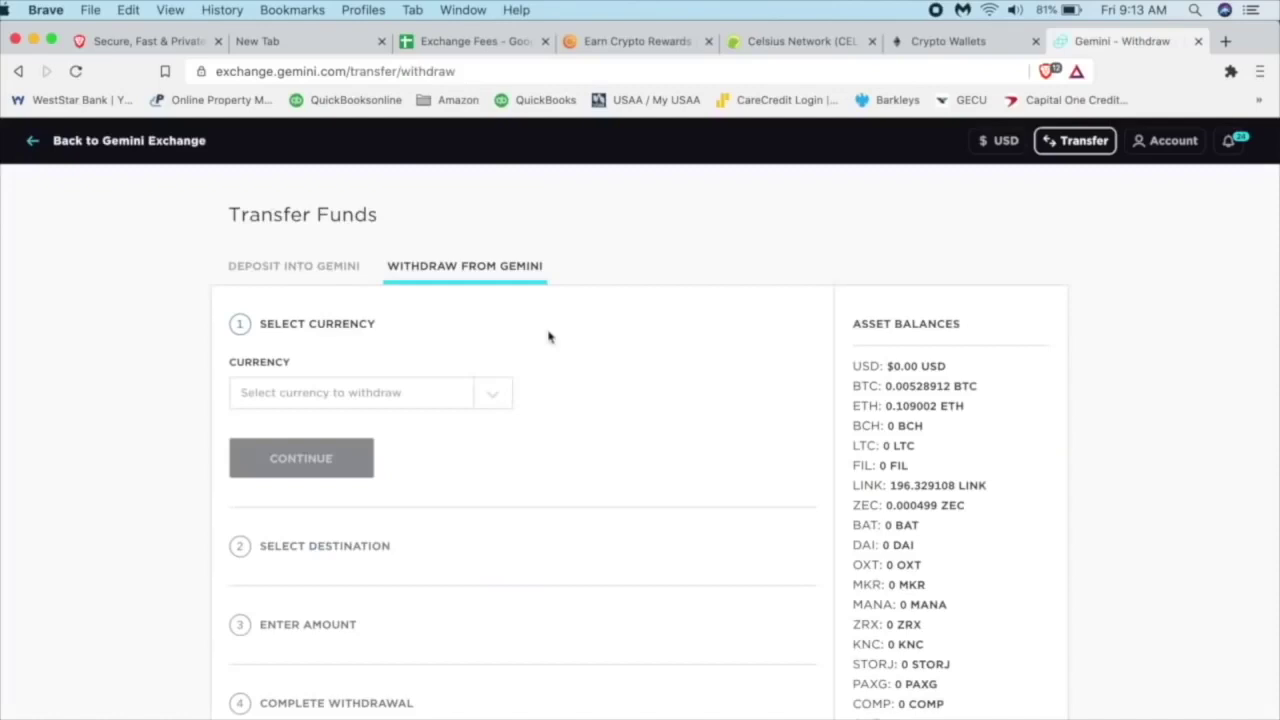
{"action": "left_click", "coordinate": [495, 400]}
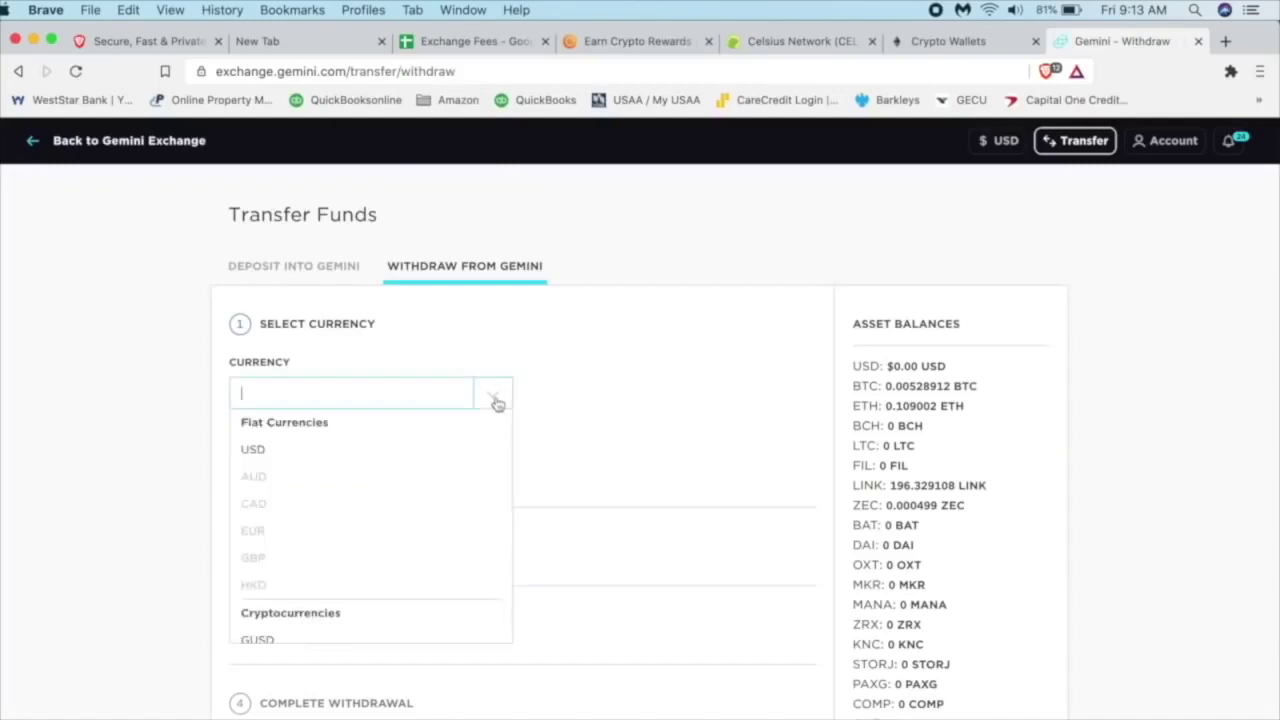
{"action": "scroll", "coordinate": [411, 506], "scroll_direction": "down", "scroll_amount": 3}
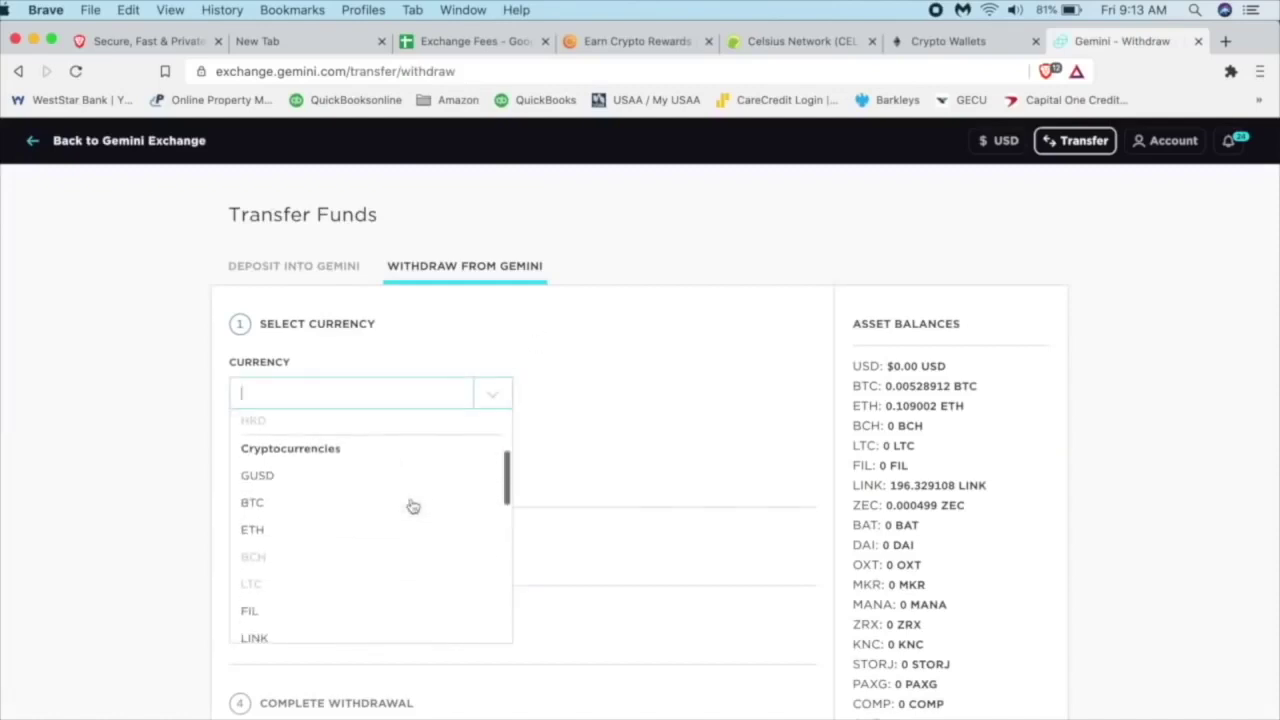
{"action": "left_click", "coordinate": [252, 530]}
{"action": "left_click", "coordinate": [303, 466]}
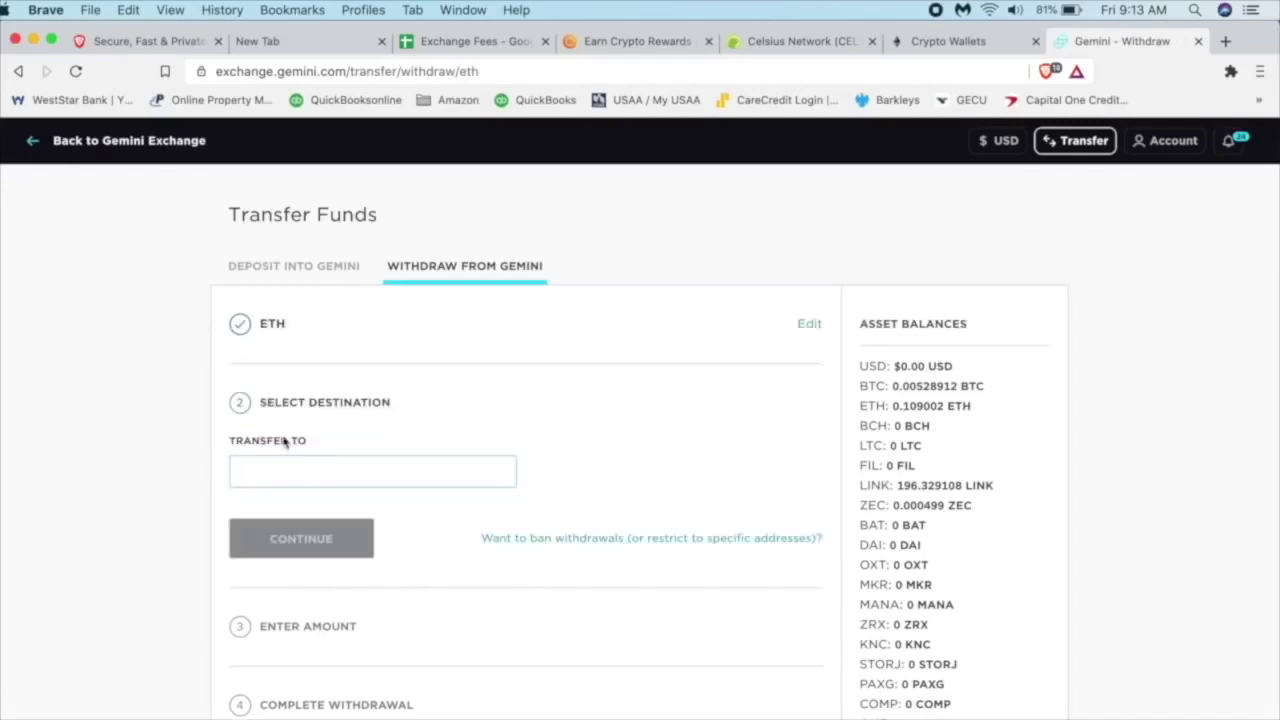
- Select and copy Account 1's Ethereum address in the Crypto Wallets tab
{"action": "left_click", "coordinate": [945, 45]}
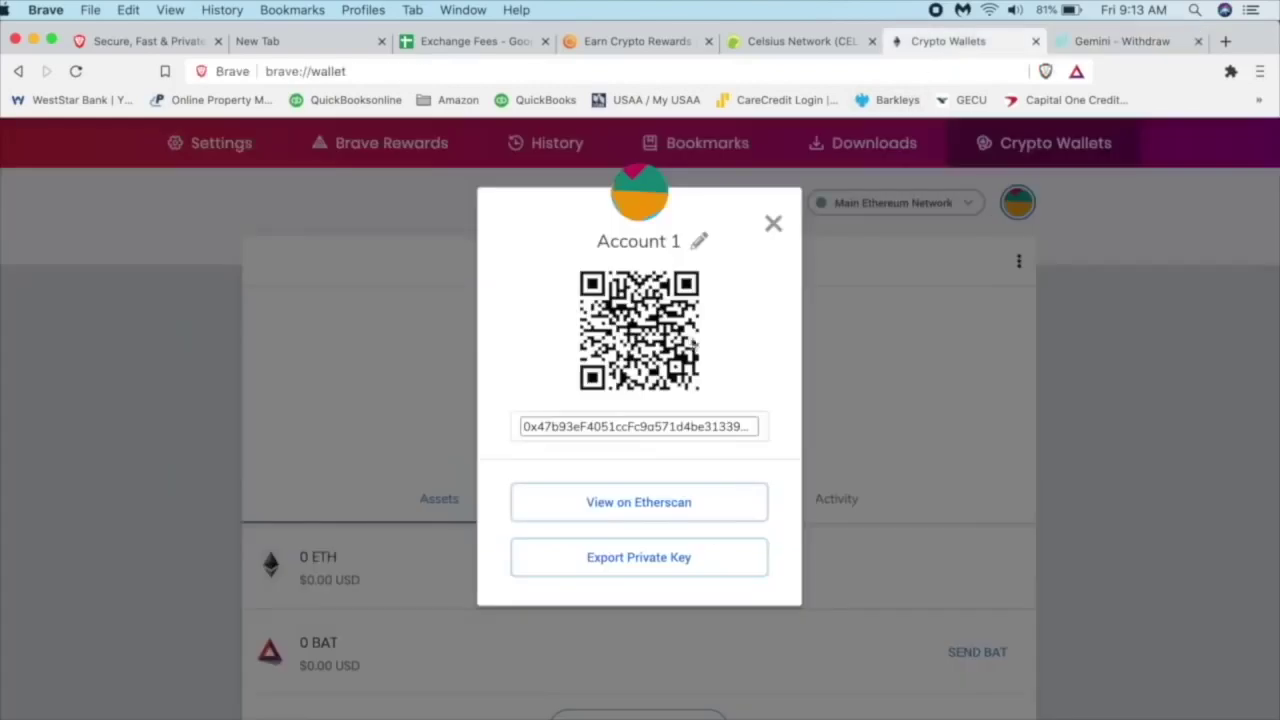
{"action": "left_click", "coordinate": [618, 430]}
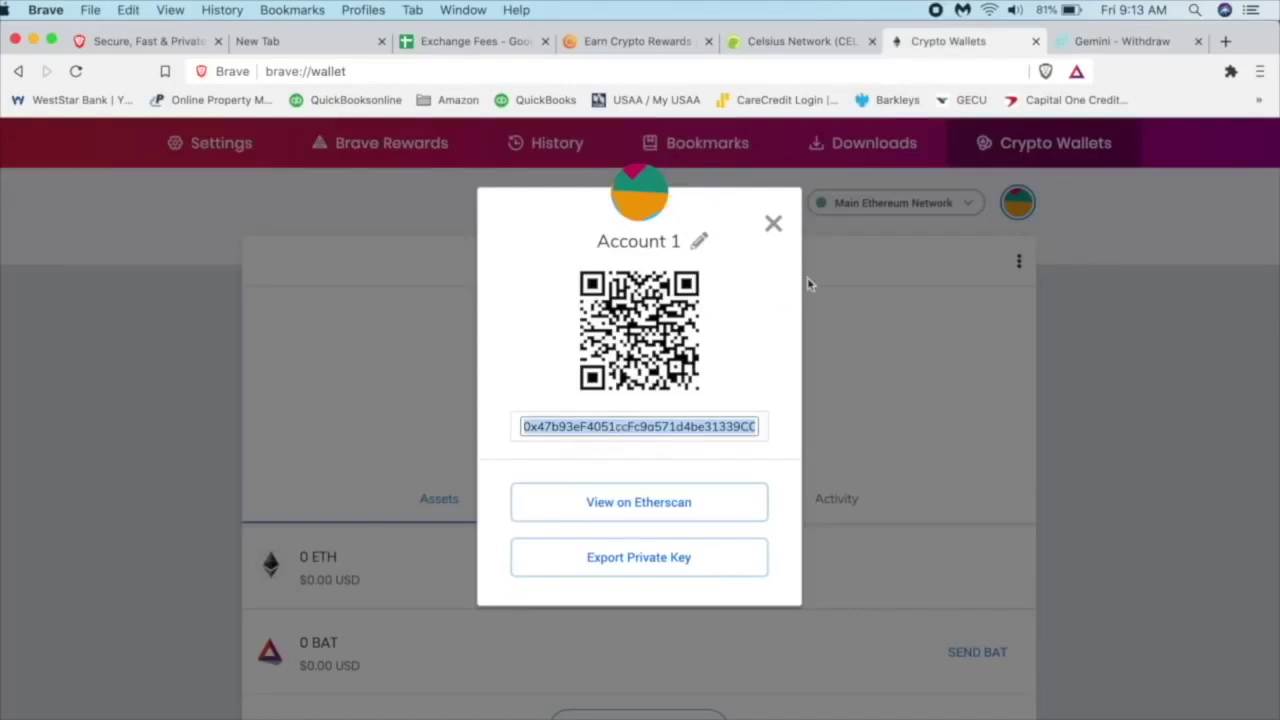
- Paste the Brave wallet address into Transfer To, restoring its final character 'f'
{"action": "left_click", "coordinate": [1108, 45]}
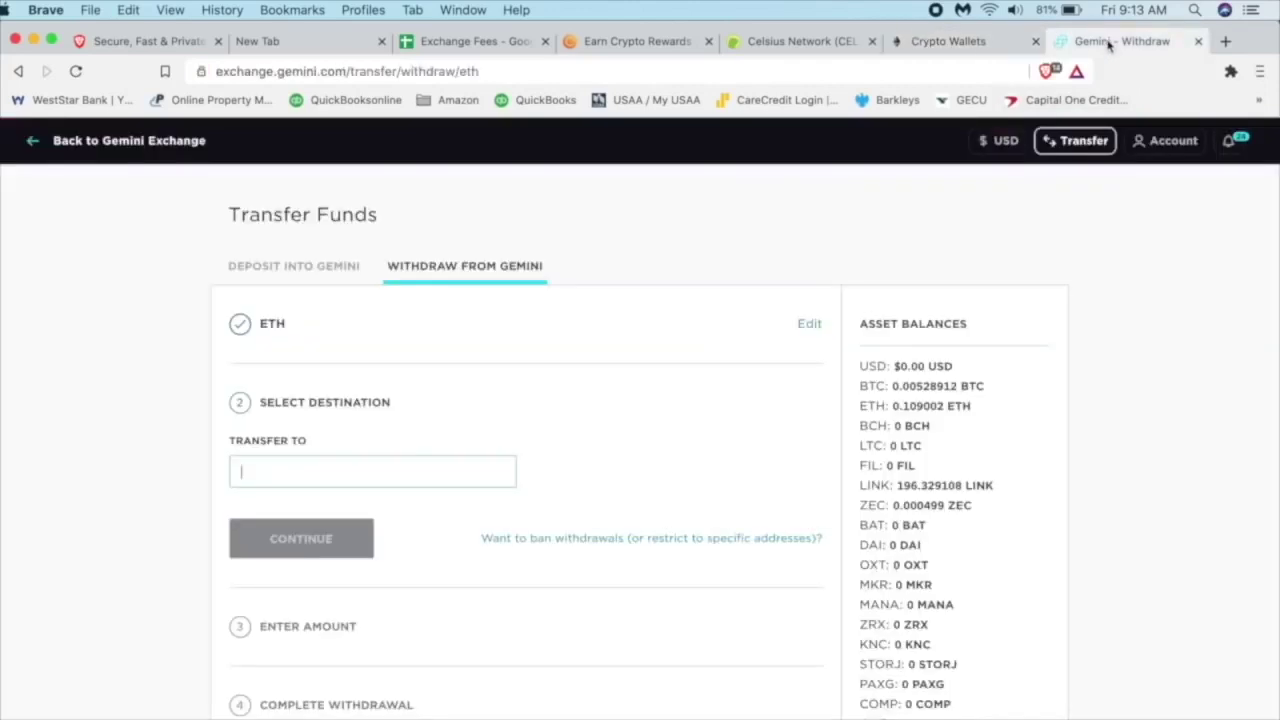
{"action": "left_click", "coordinate": [397, 470]}
{"action": "key", "text": "super+v"}
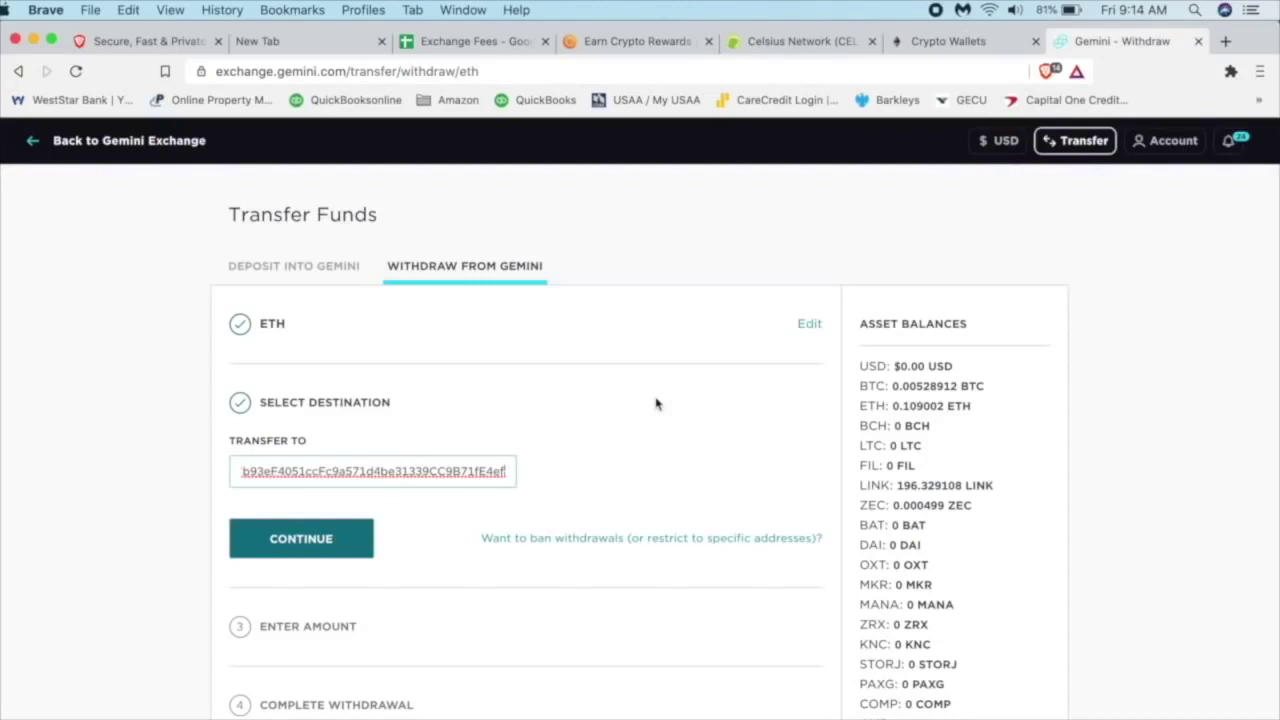
{"action": "key", "text": "BackSpace"}
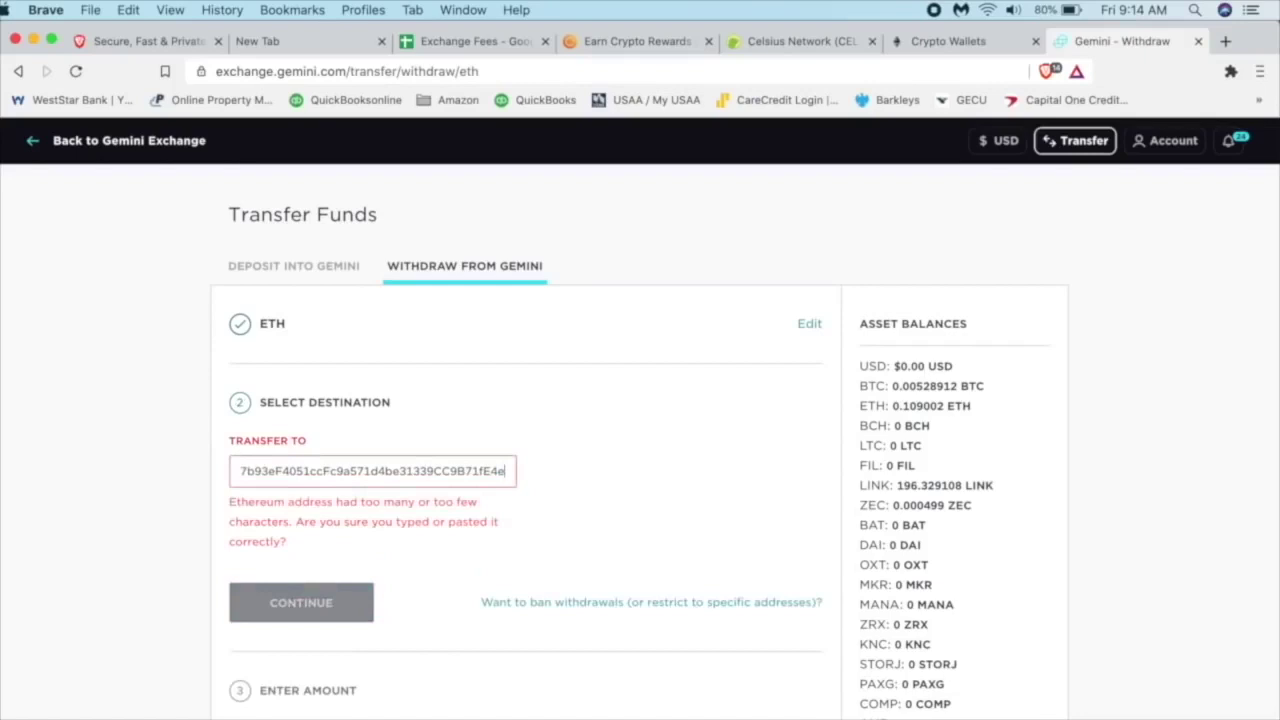
{"action": "type", "text": "f"}
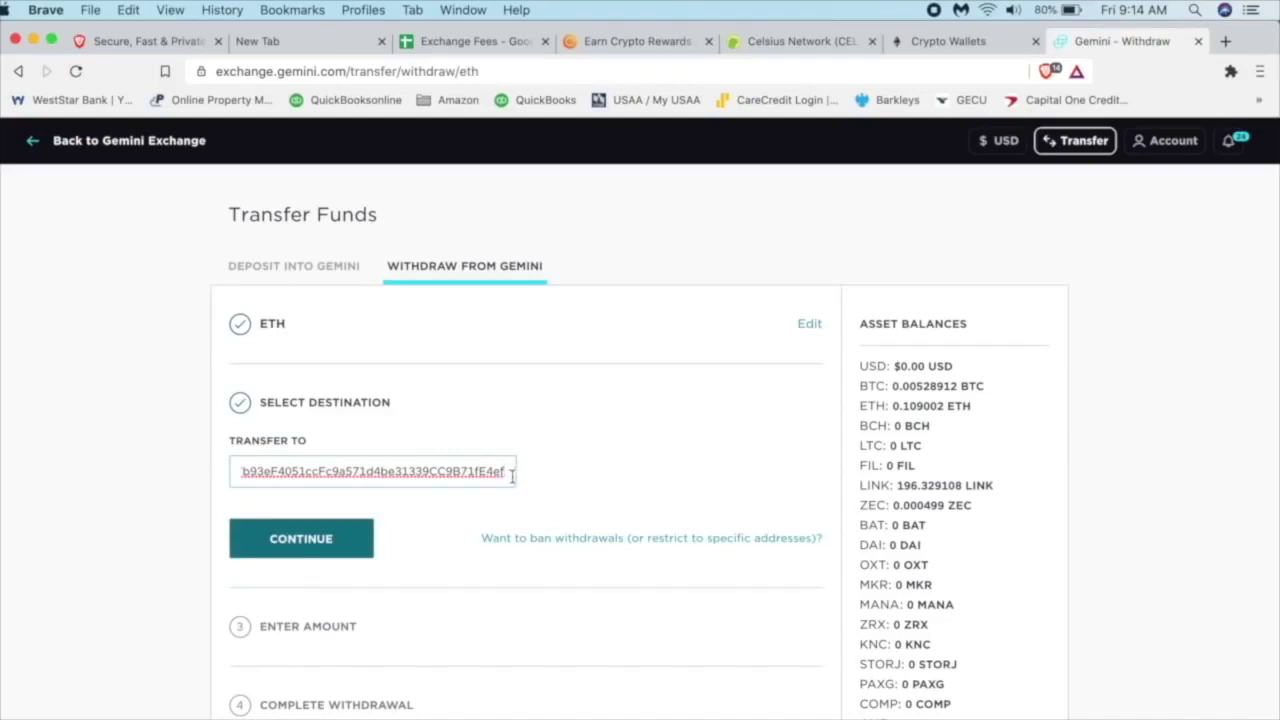
{"action": "left_click", "coordinate": [948, 41]}
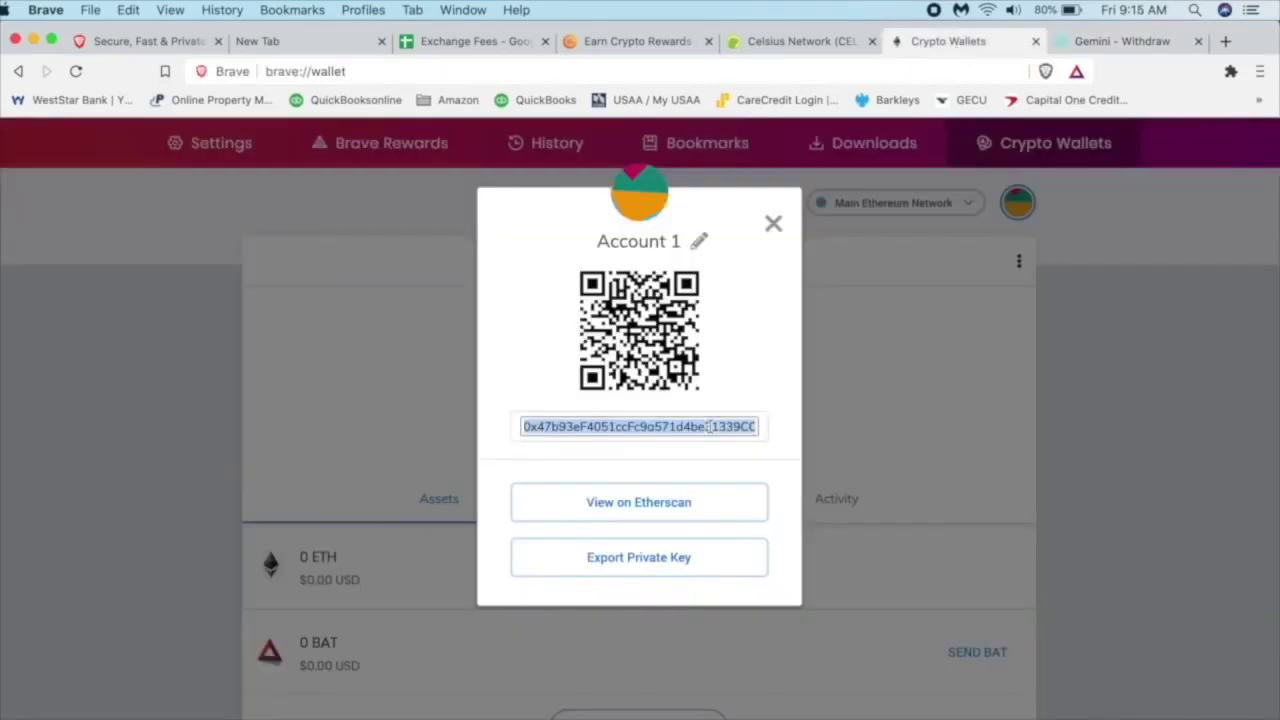
{"action": "left_click", "coordinate": [774, 224]}
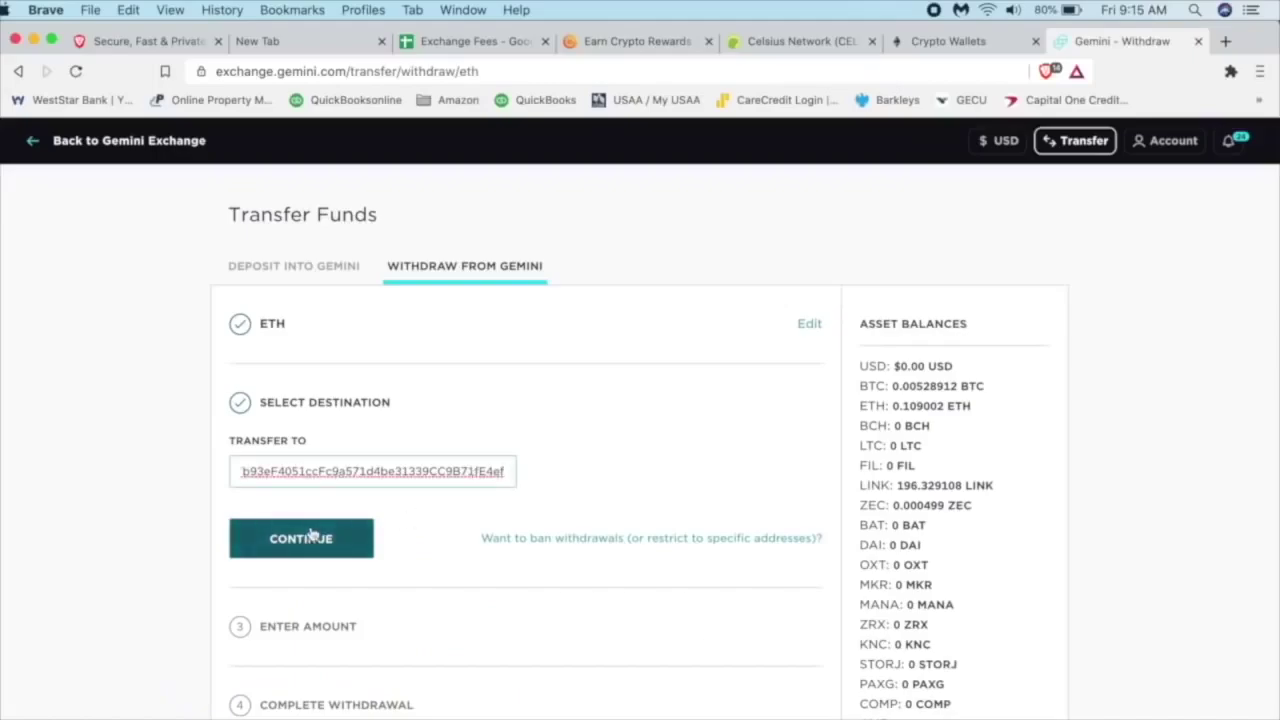
- Confirm the destination and enter a withdrawal amount of 0.04 ETH
{"action": "left_click", "coordinate": [320, 538]}
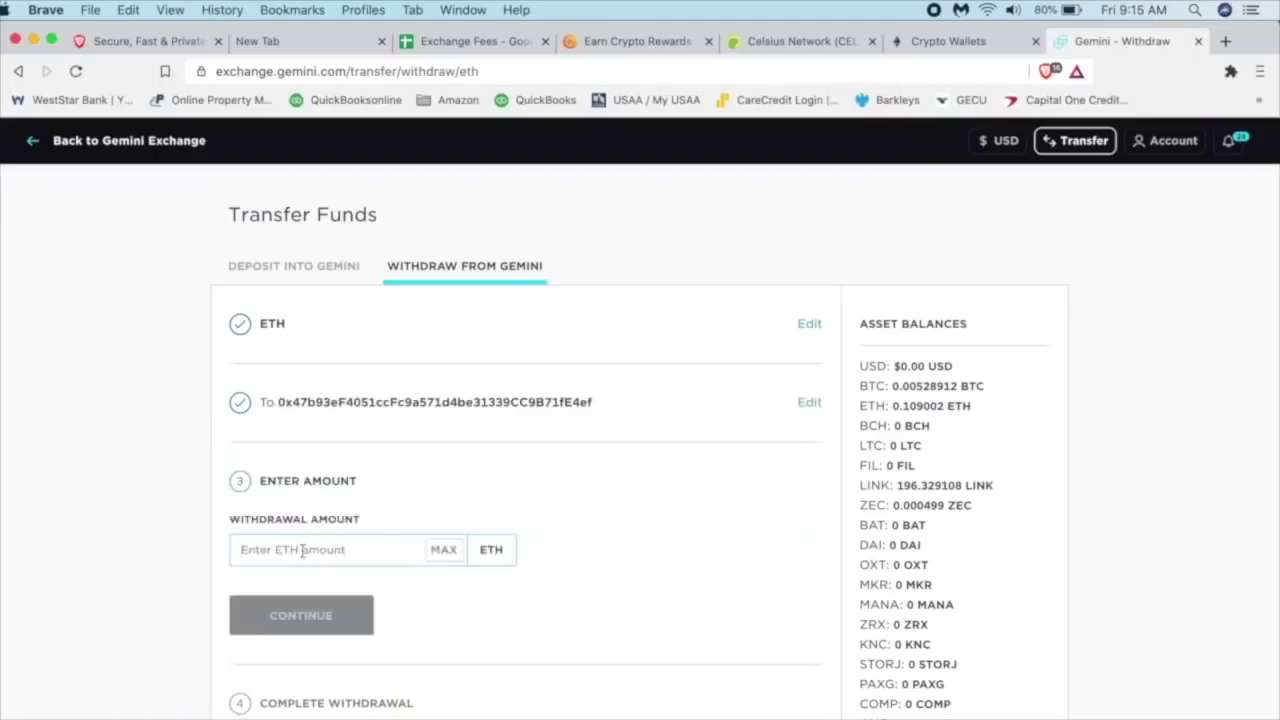
{"action": "type", "text": "0.0"}
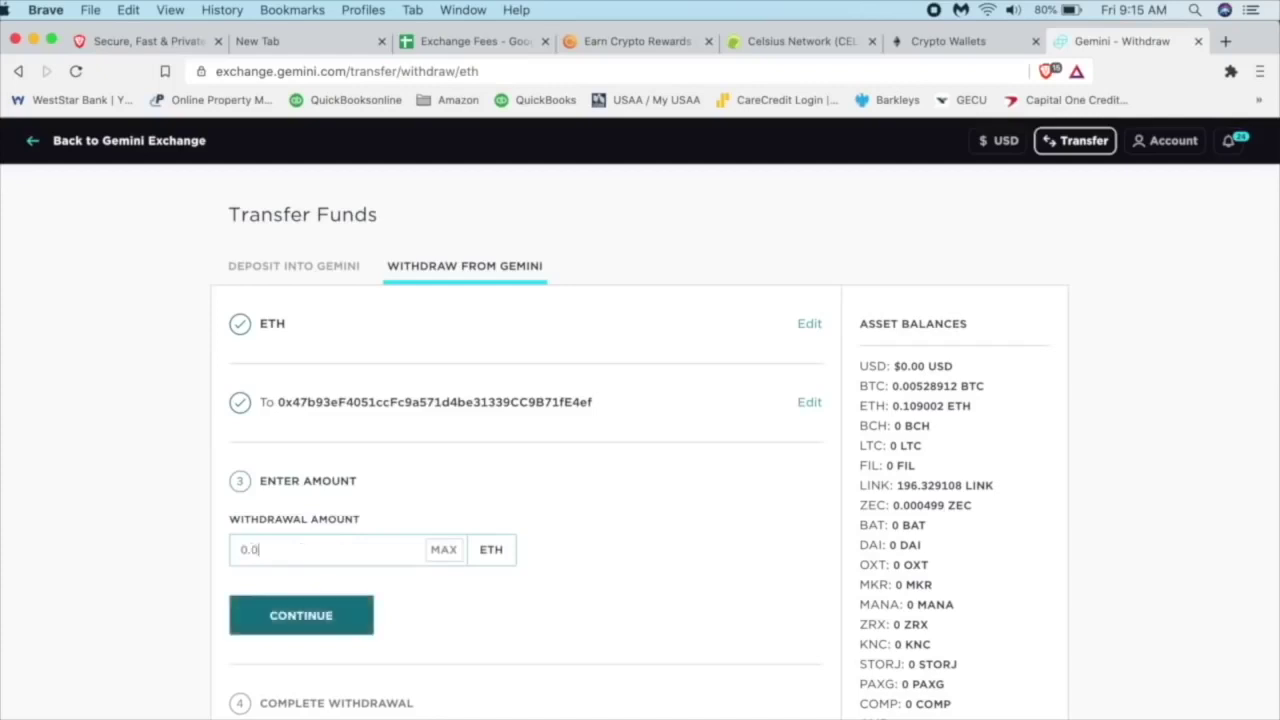
{"action": "type", "text": "4"}
{"action": "left_click", "coordinate": [1225, 41]}
- Search Google for 'ethereum to dollar'
{"action": "type", "text": "etherue"}
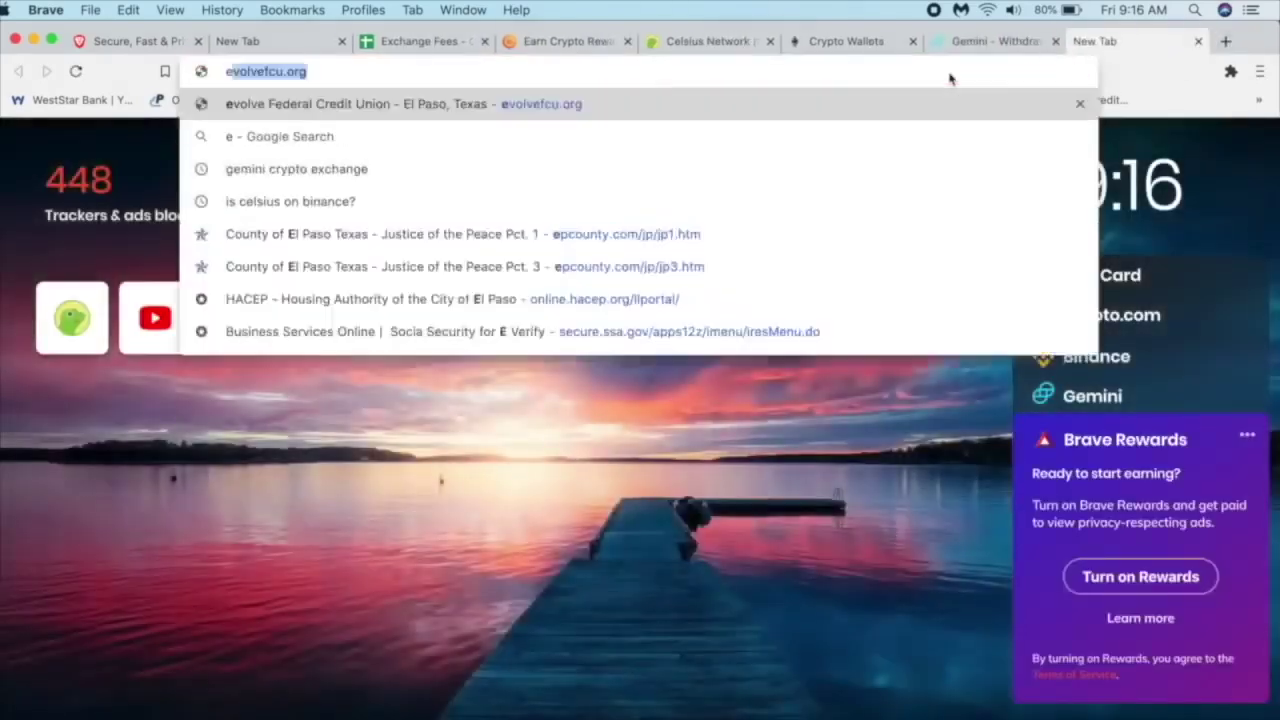
{"action": "key", "text": "BackSpace"}
{"action": "key", "text": "BackSpace"}
{"action": "type", "text": "eum to dol"}
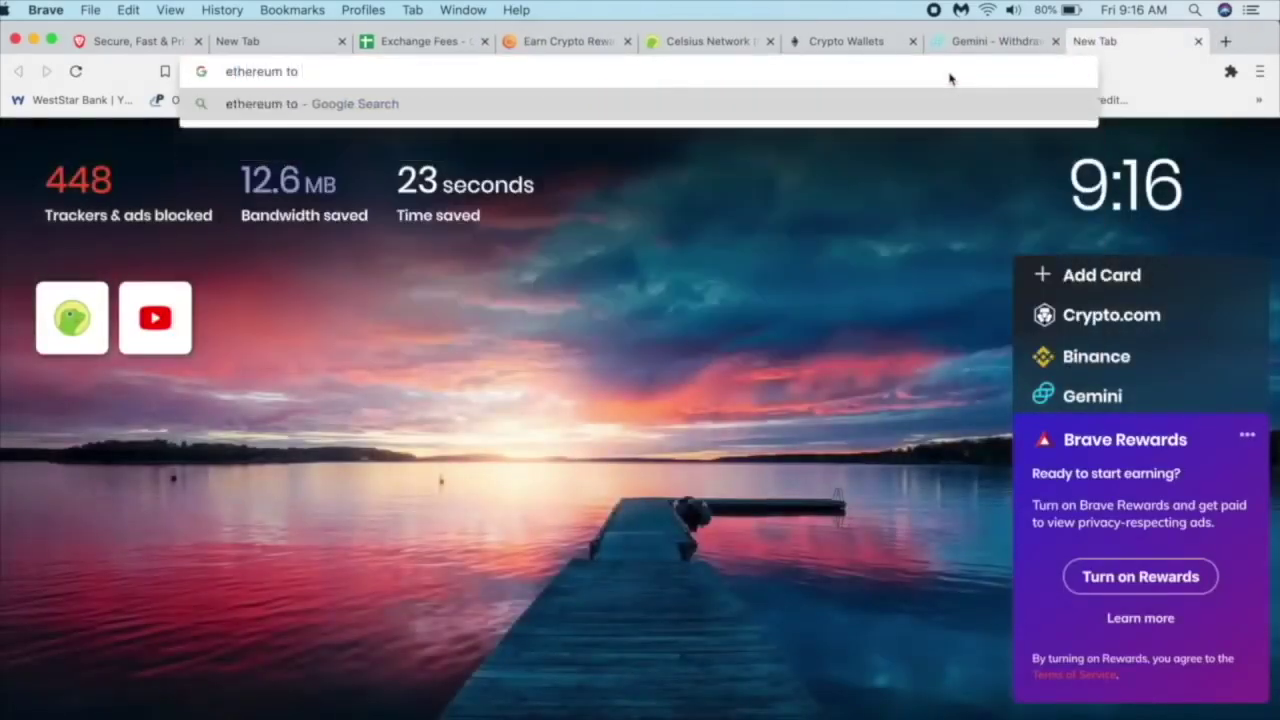
{"action": "type", "text": "lar"}
{"action": "key", "text": "Return"}
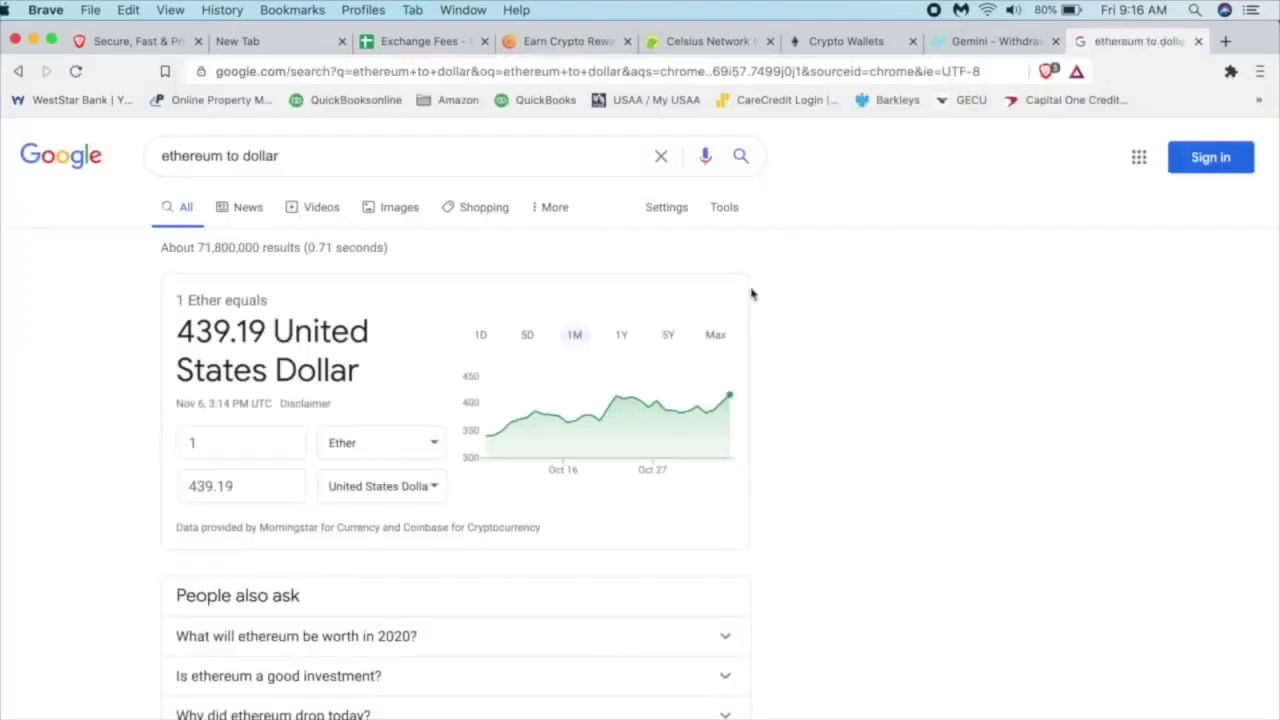
- Enter 0.04 in the Ether converter to price it at about $17.57
{"action": "left_click", "coordinate": [240, 446]}
{"action": "key", "text": "BackSpace"}
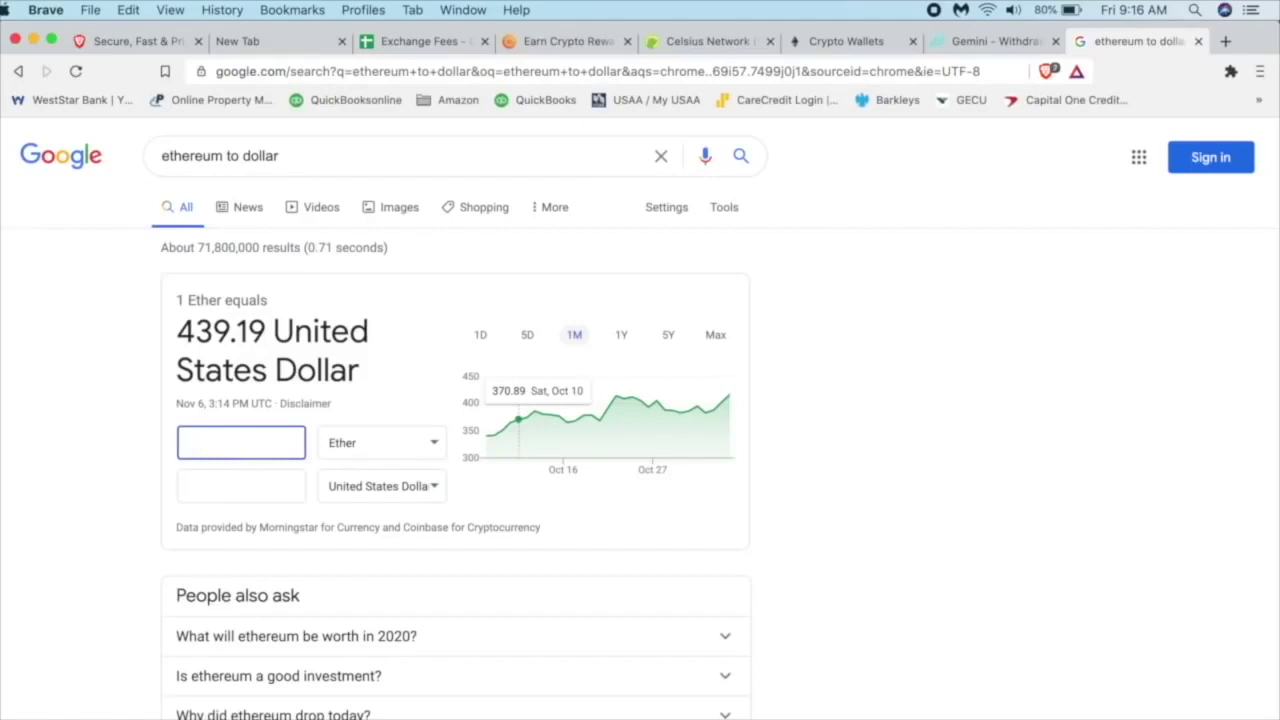
{"action": "type", "text": "0.04"}
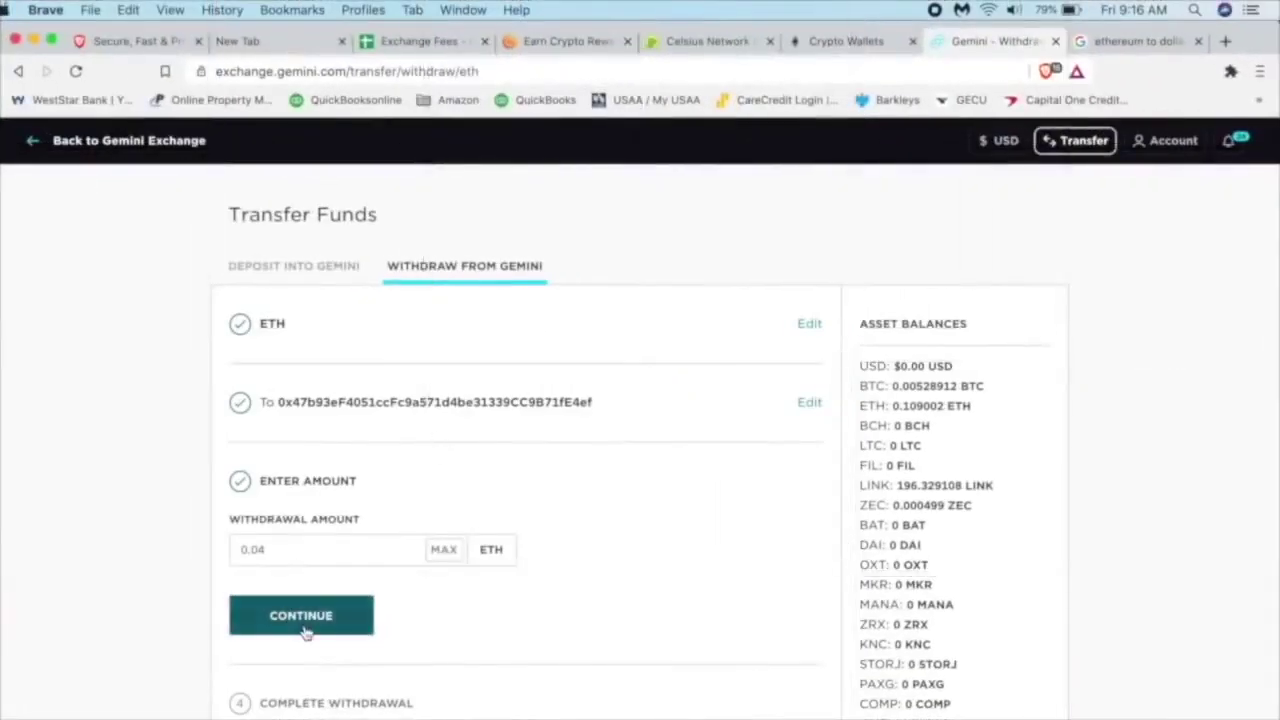
{"action": "left_click", "coordinate": [305, 628]}
- Paste the 7-digit authentication code and submit the 0.04 ETH Gemini withdrawal
{"action": "scroll", "coordinate": [305, 628], "scroll_direction": "down", "scroll_amount": 3}
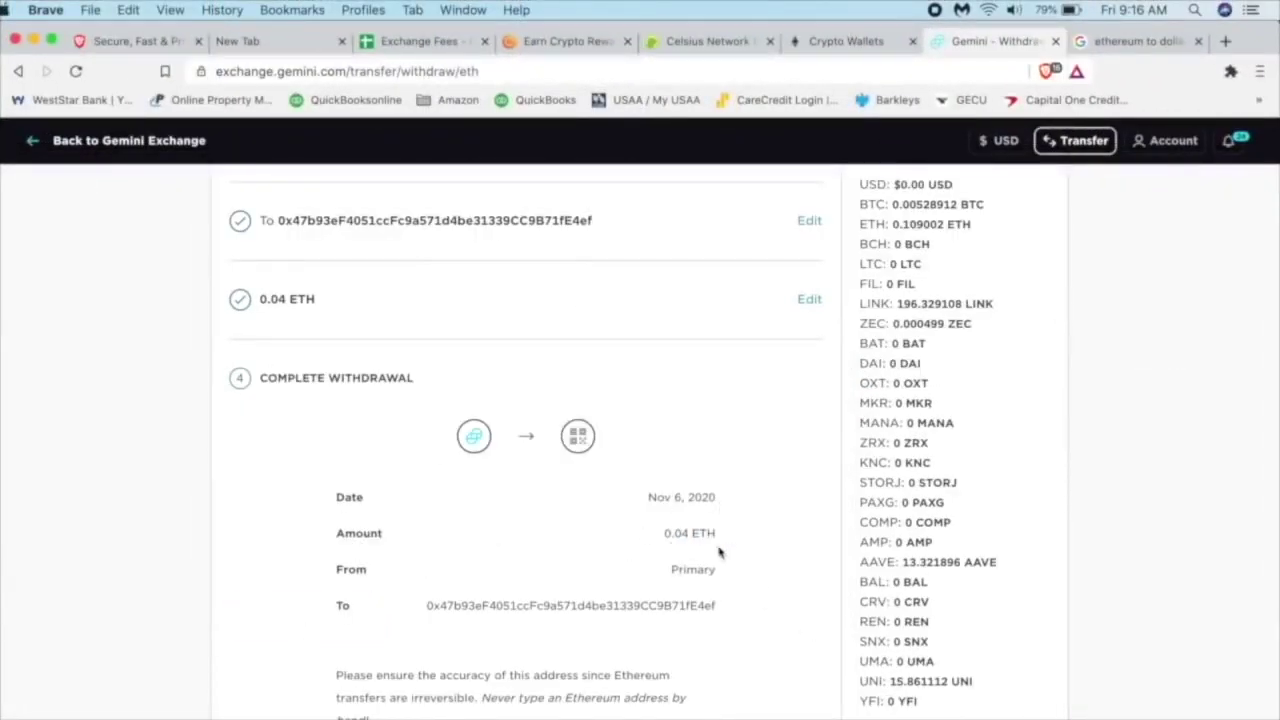
{"action": "scroll", "coordinate": [780, 566], "scroll_direction": "down", "scroll_amount": 2}
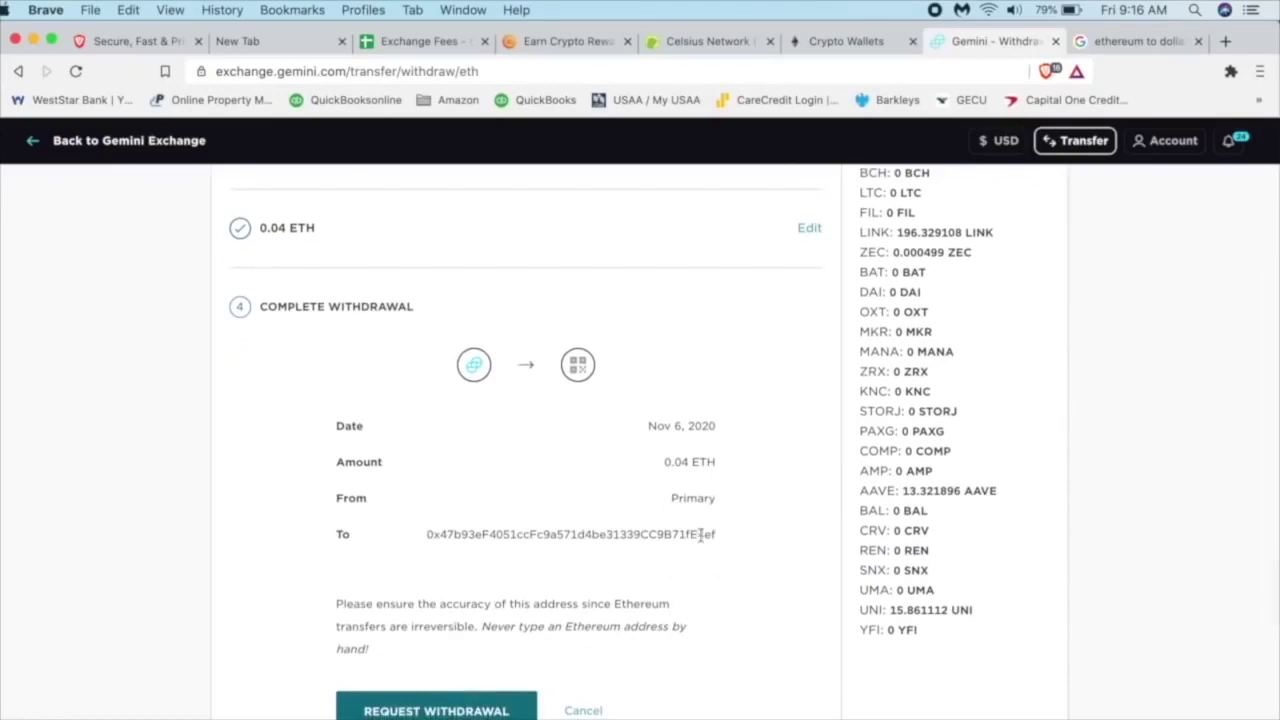
{"action": "left_click", "coordinate": [862, 44]}
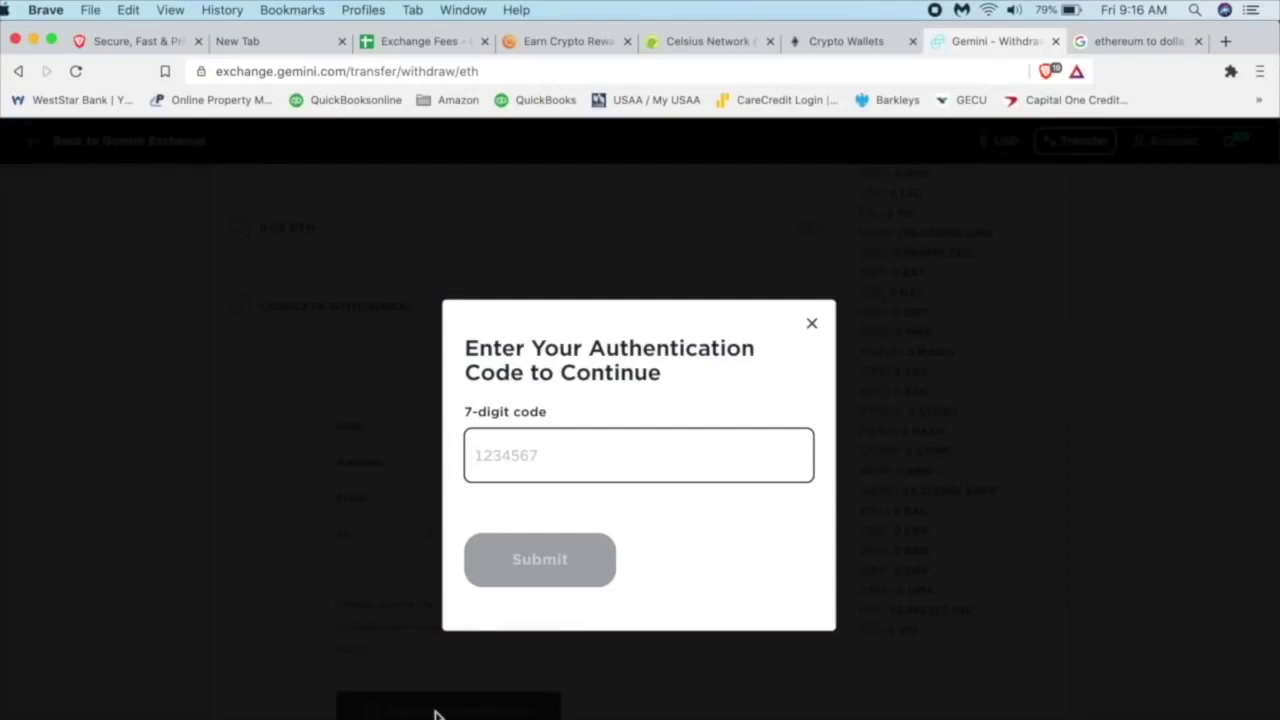
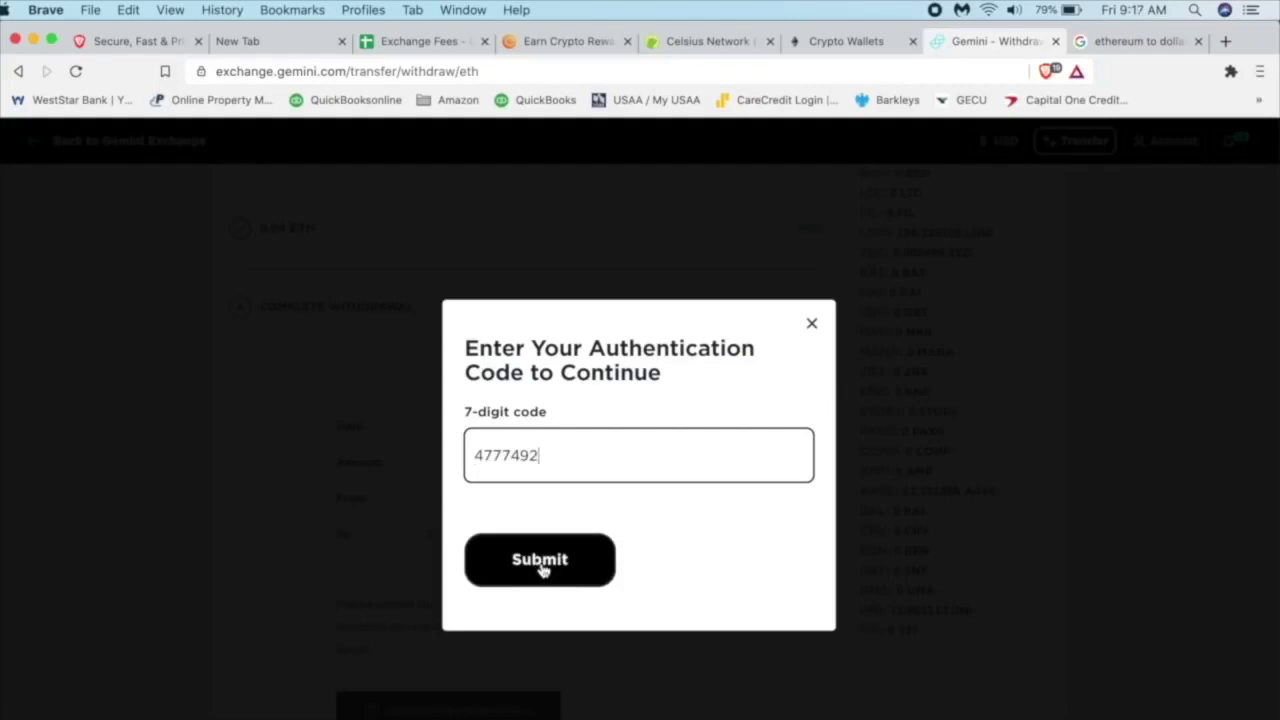
{"action": "left_click", "coordinate": [542, 566]}
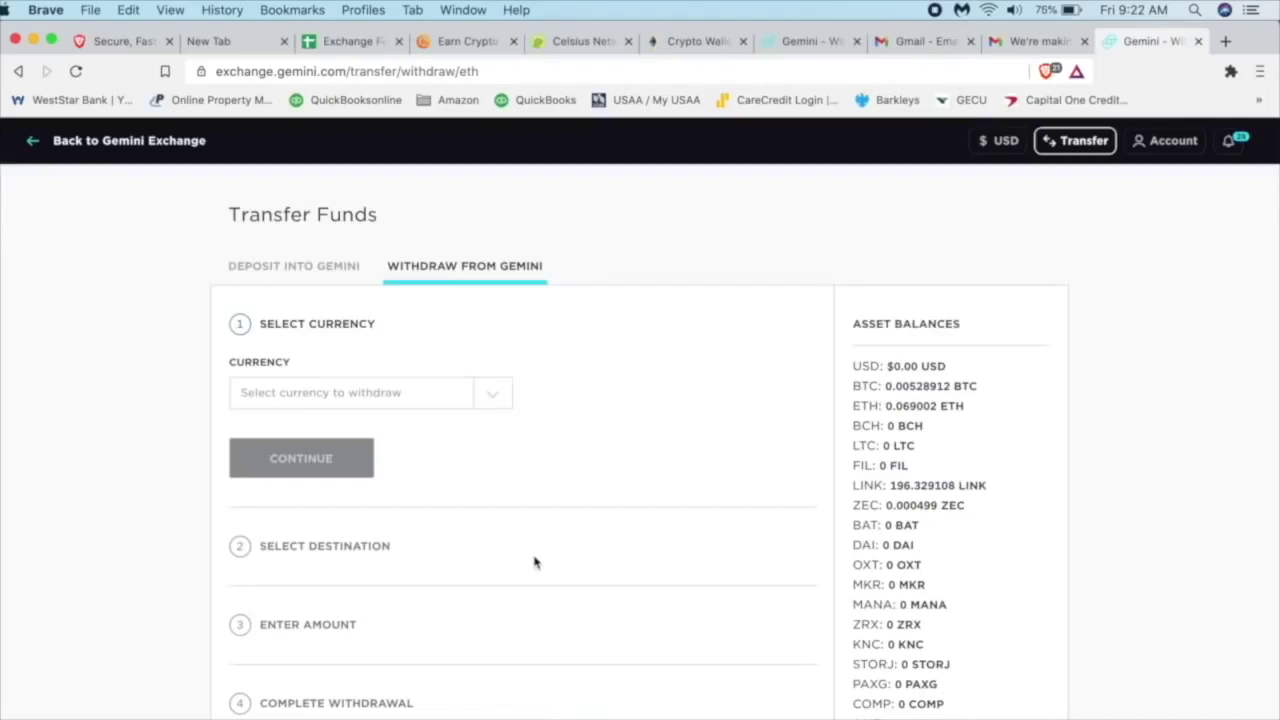
{"action": "key", "text": "super+6"}
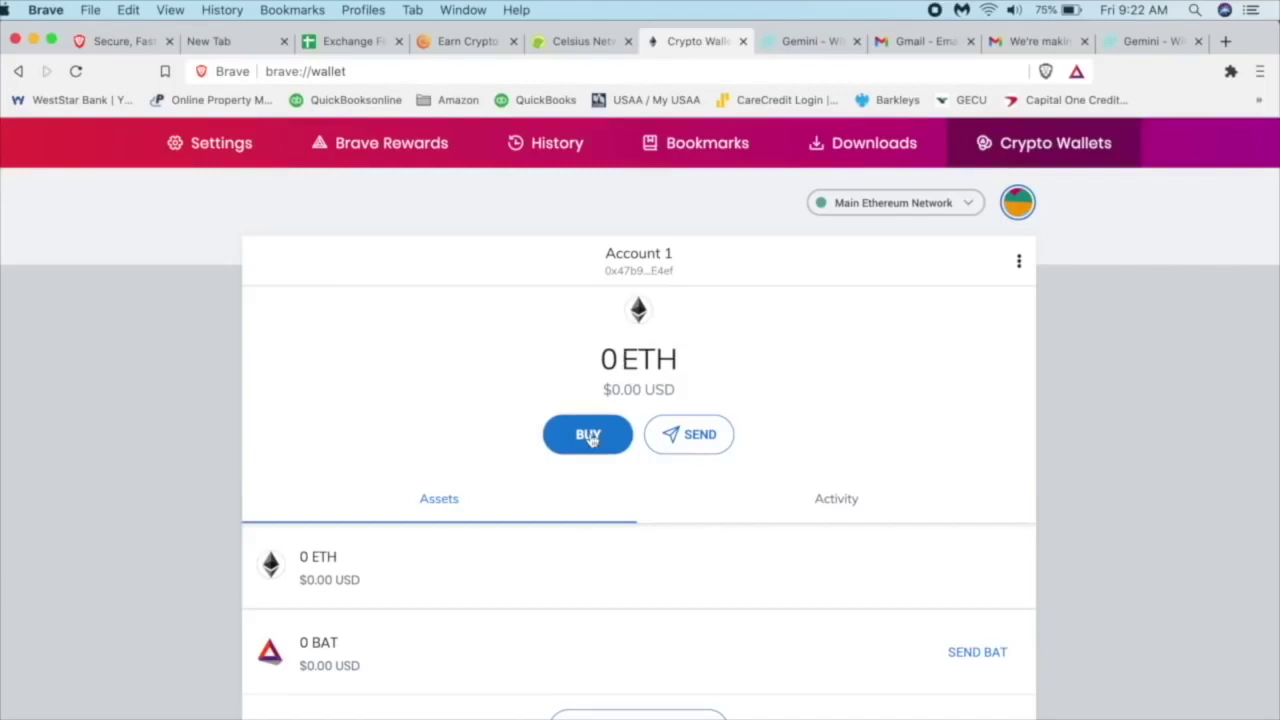
- Display Account 1's Ether deposit QR code and receiving address from the Buy option
{"action": "left_click", "coordinate": [590, 436]}
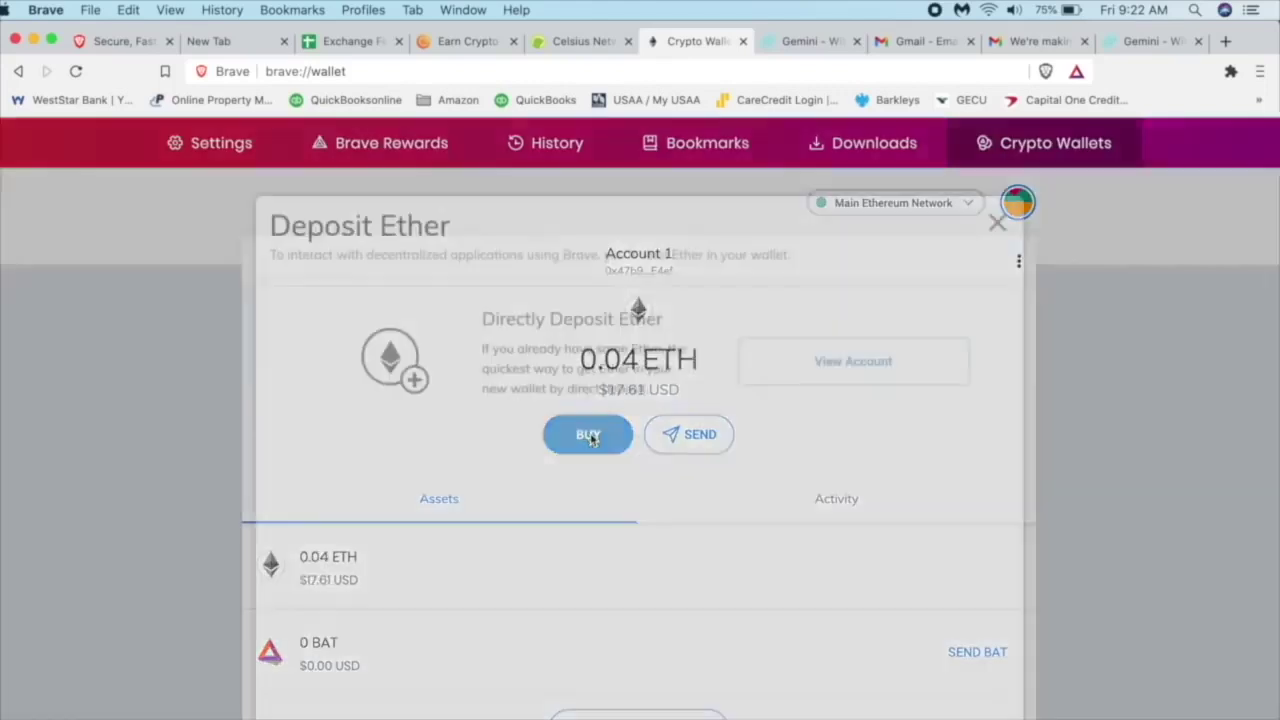
{"action": "left_click", "coordinate": [870, 364]}
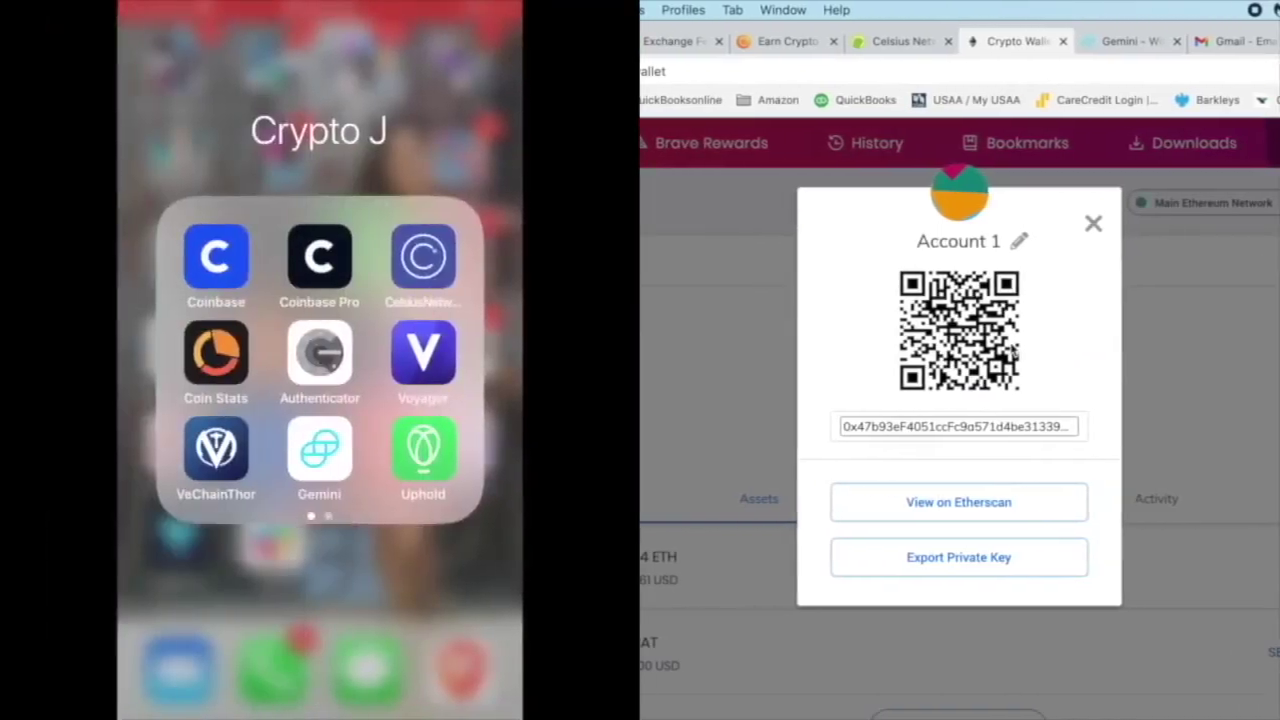
- Withdraw 0.04 ETH from Voyager to the Brave wallet address scanned from its QR code
{"action": "left_click", "coordinate": [423, 352]}
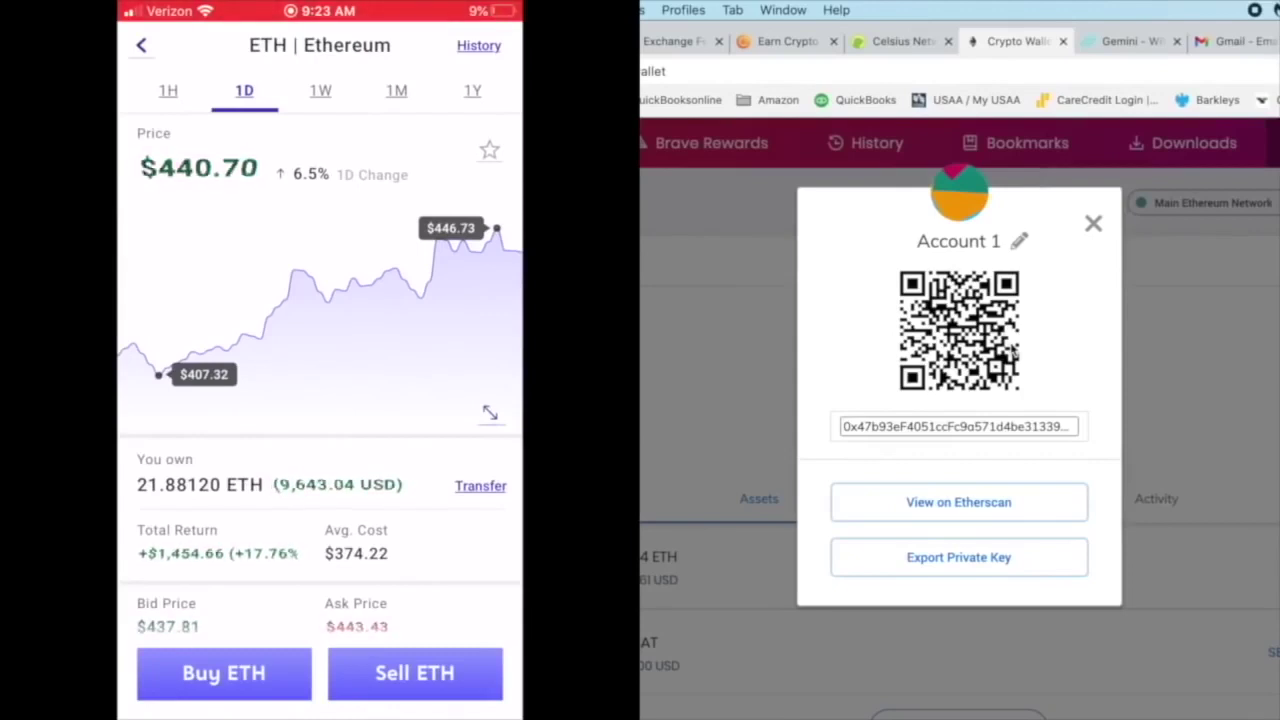
{"action": "left_click", "coordinate": [480, 485]}
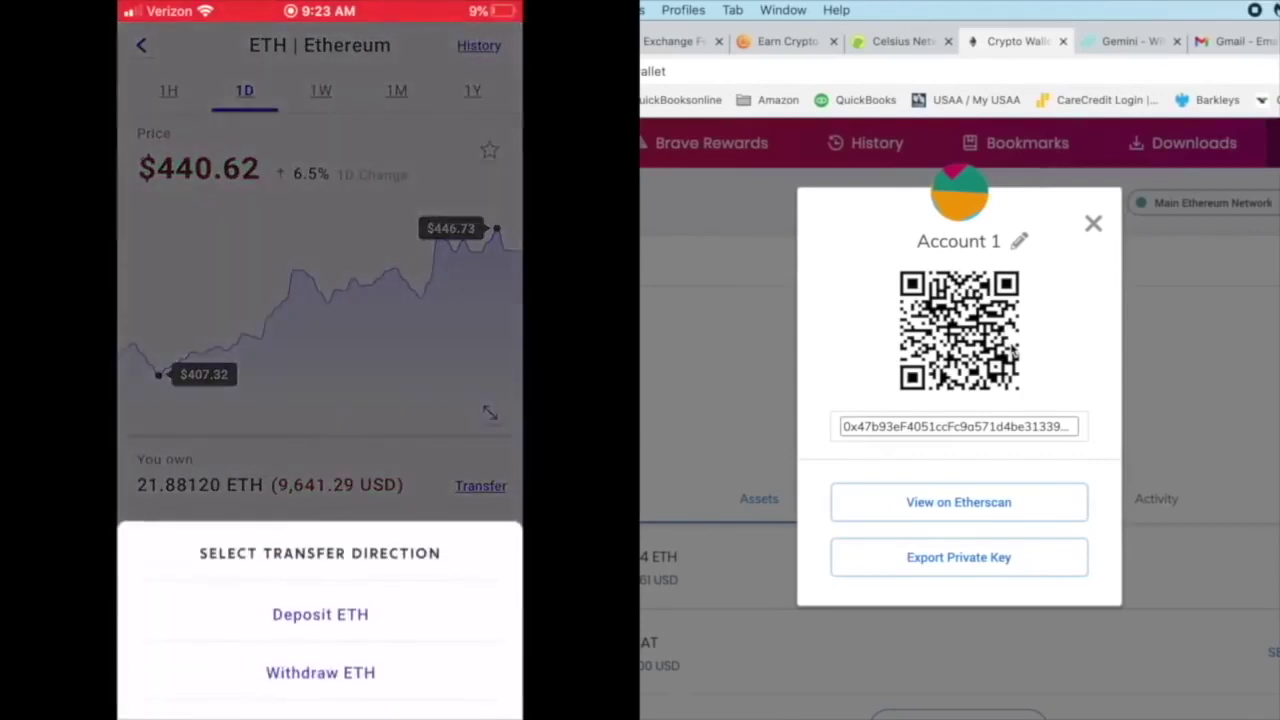
{"action": "left_click", "coordinate": [320, 672]}
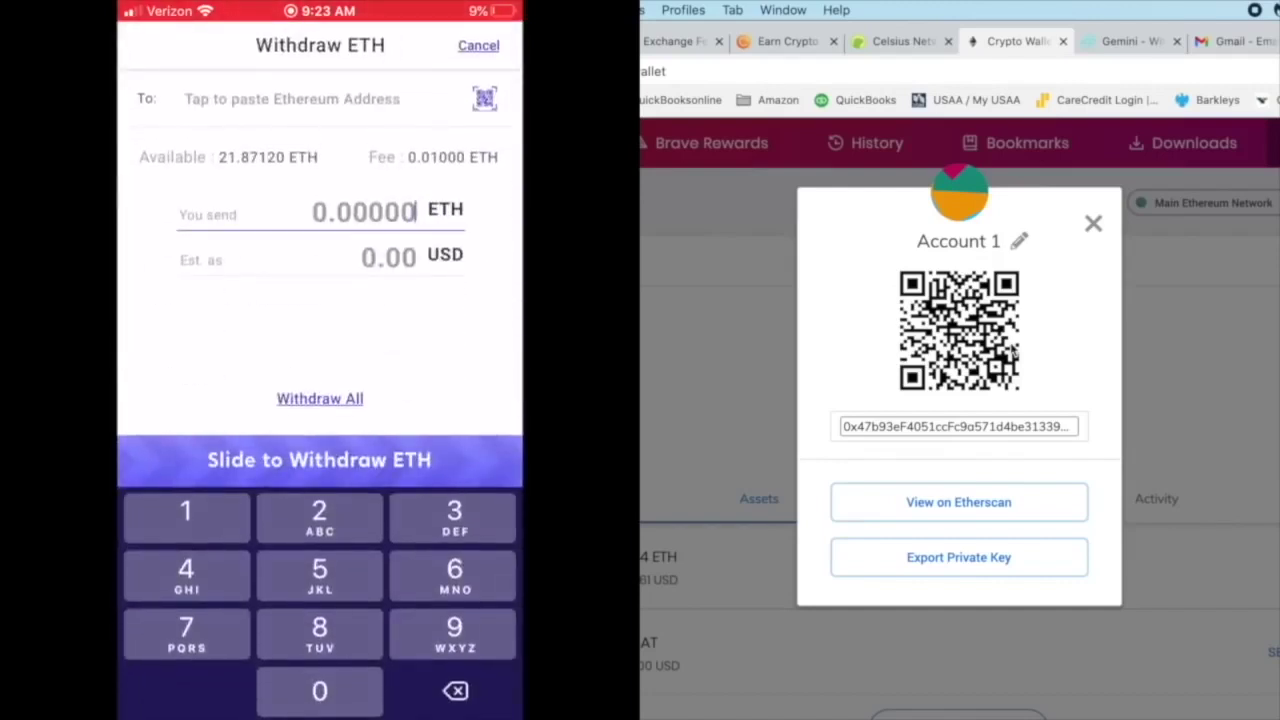
{"action": "type", "text": "4000"}
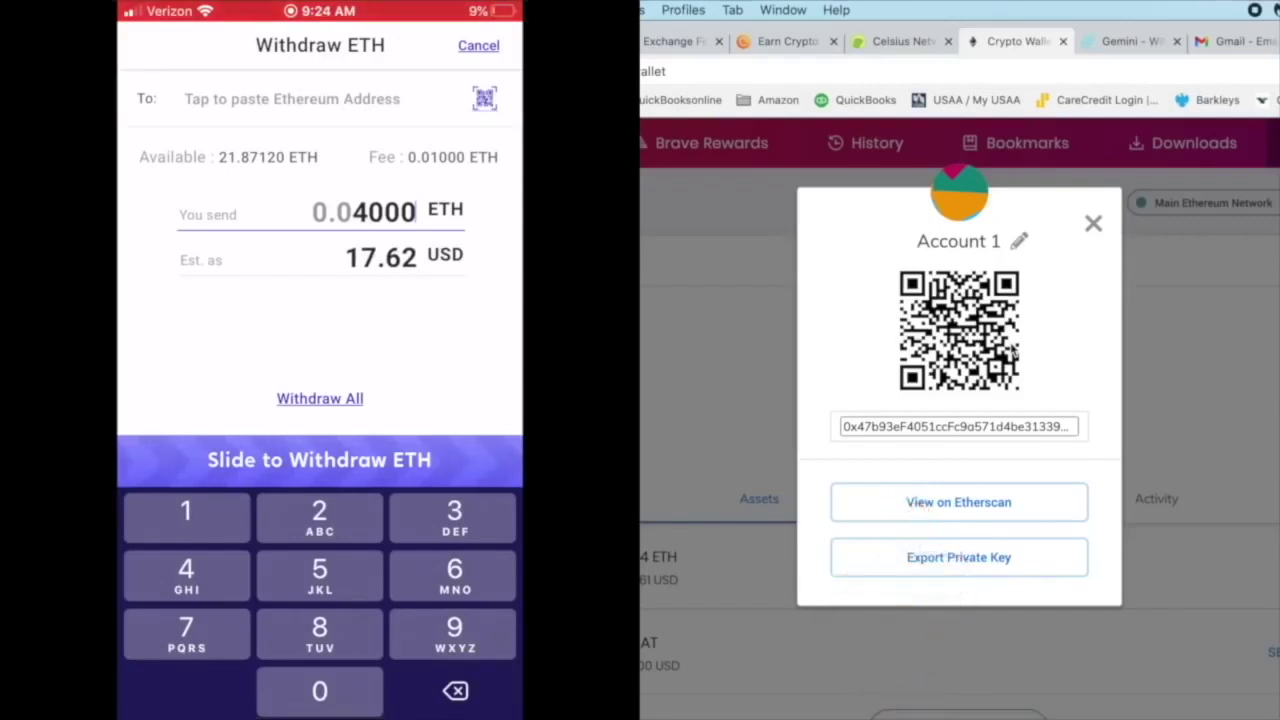
{"action": "left_click", "coordinate": [484, 98]}
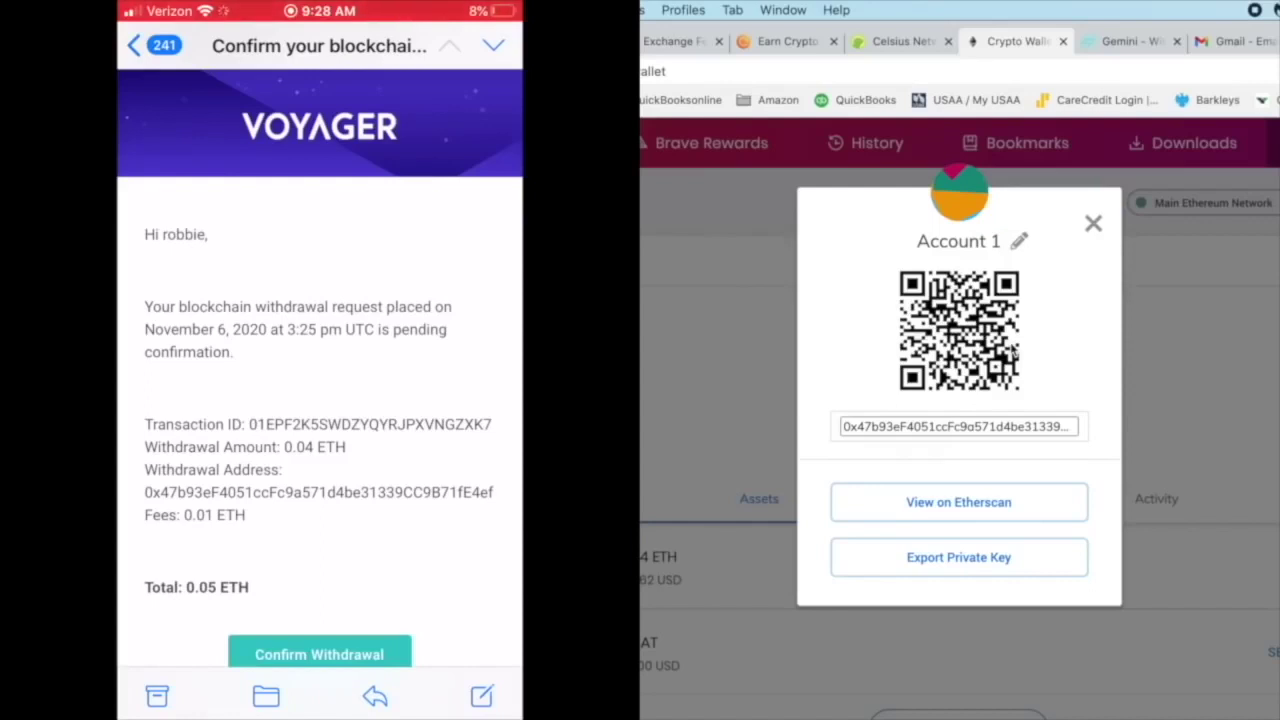
{"action": "scroll", "coordinate": [319, 400], "scroll_direction": "down", "scroll_amount": 1}
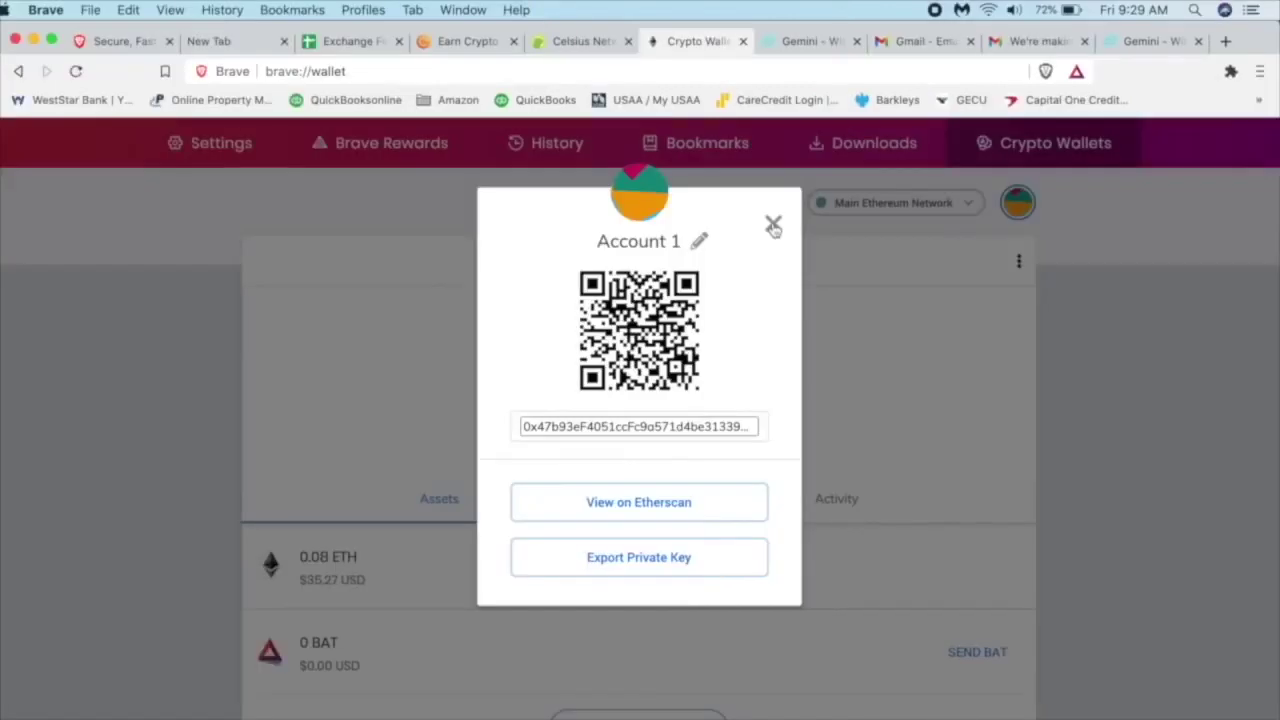
- Close the Account 1 address details to see the wallet's 0.08 ETH balance
{"action": "left_click", "coordinate": [773, 226]}
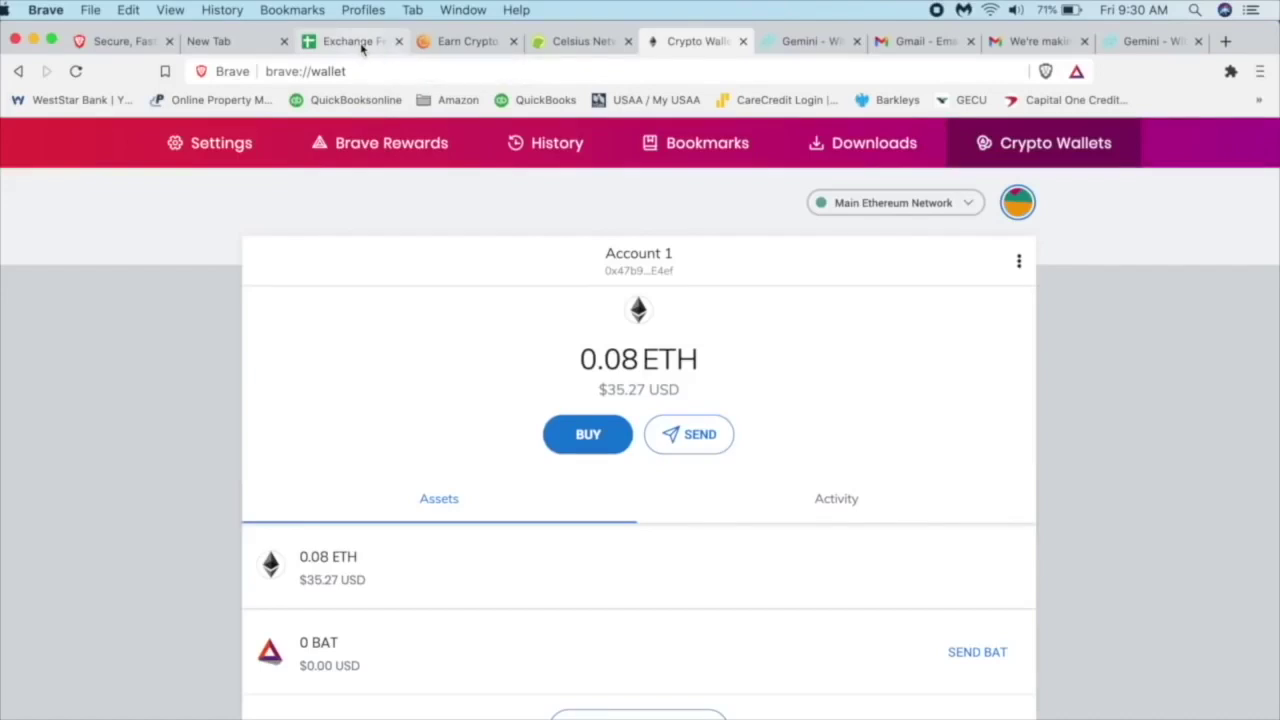
{"action": "left_click", "coordinate": [355, 41]}
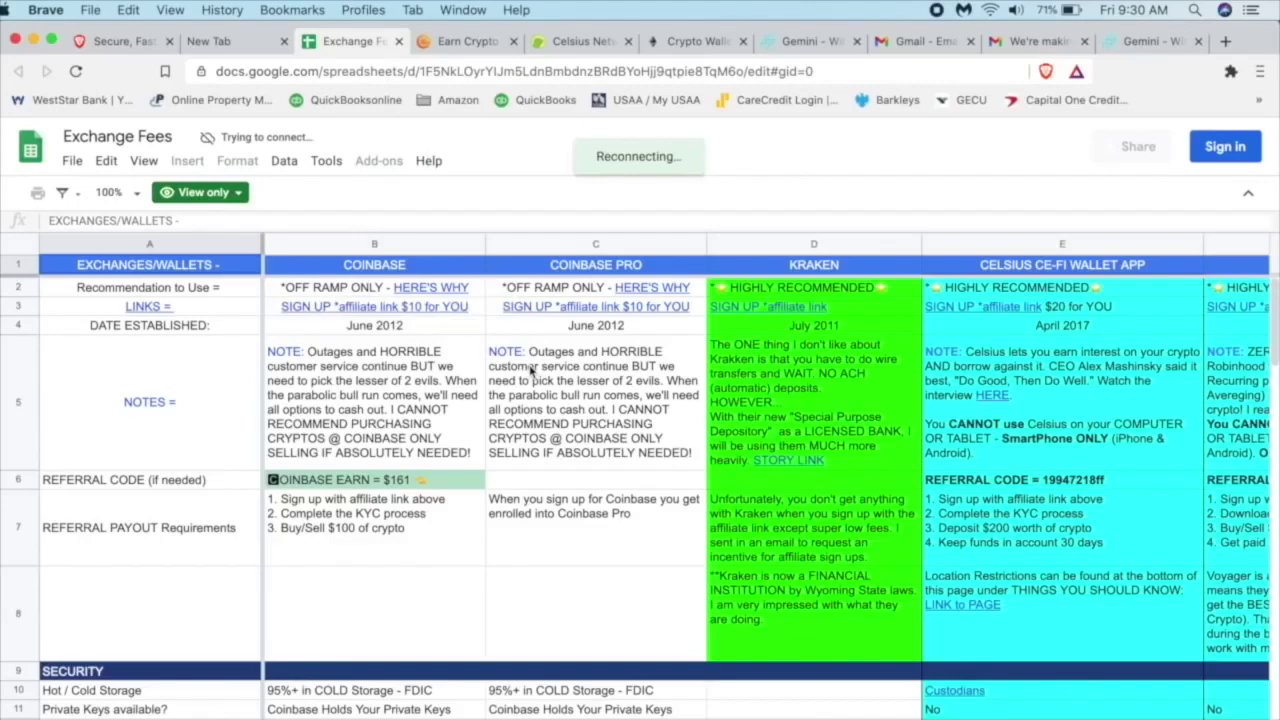
- Scroll the Exchange Fees sheet to the UNISWAP column and follow its swap link
{"action": "scroll", "coordinate": [531, 371], "scroll_direction": "right", "scroll_amount": 10}
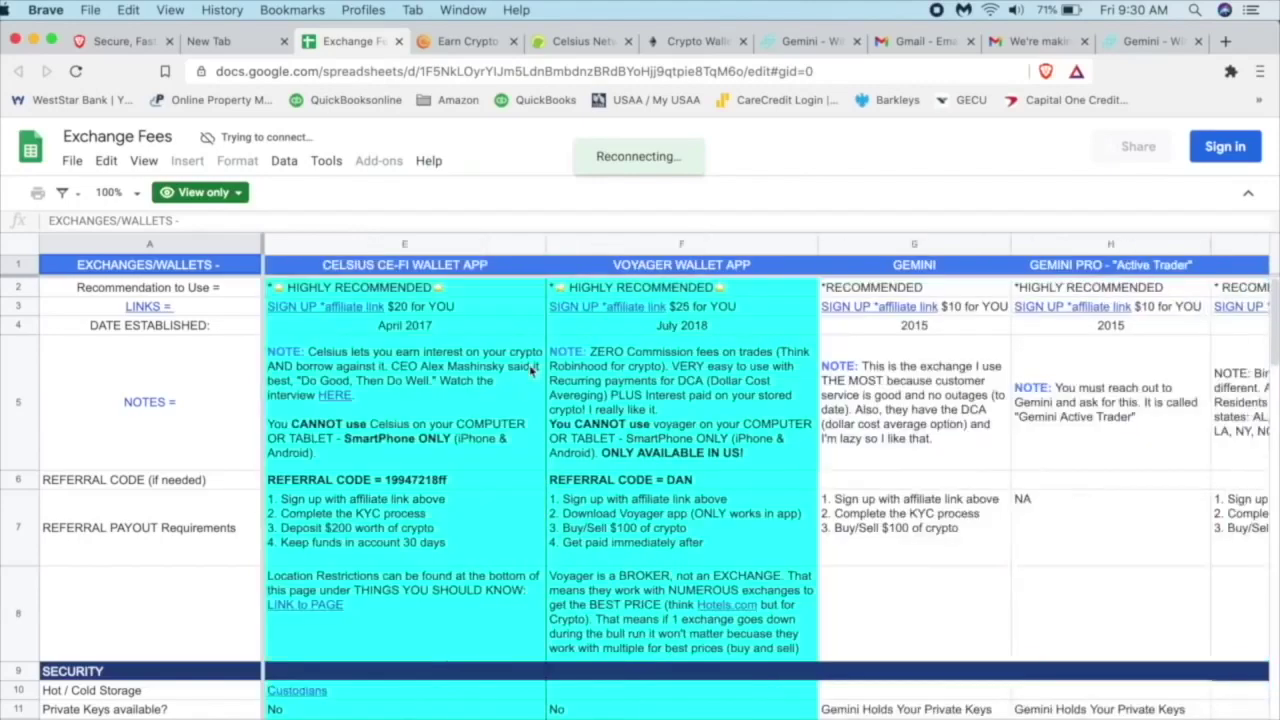
{"action": "scroll", "coordinate": [531, 371], "scroll_direction": "right", "scroll_amount": 4}
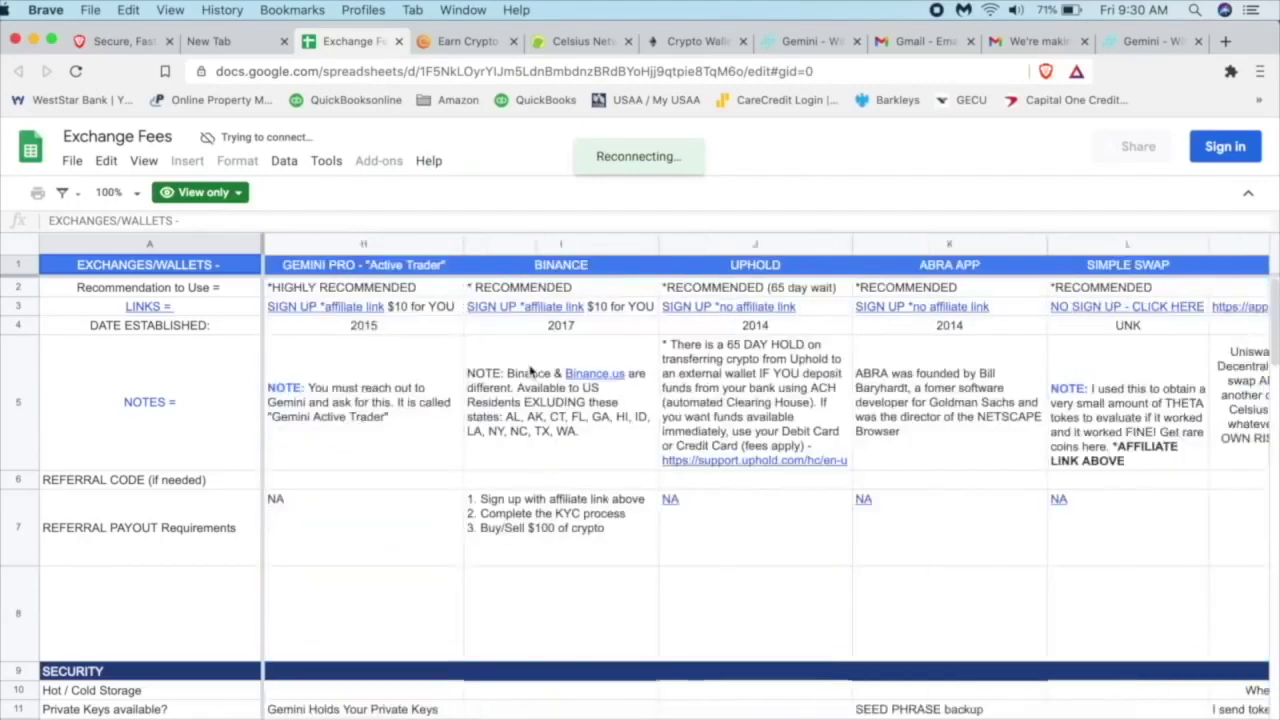
{"action": "scroll", "coordinate": [531, 371], "scroll_direction": "right", "scroll_amount": 2}
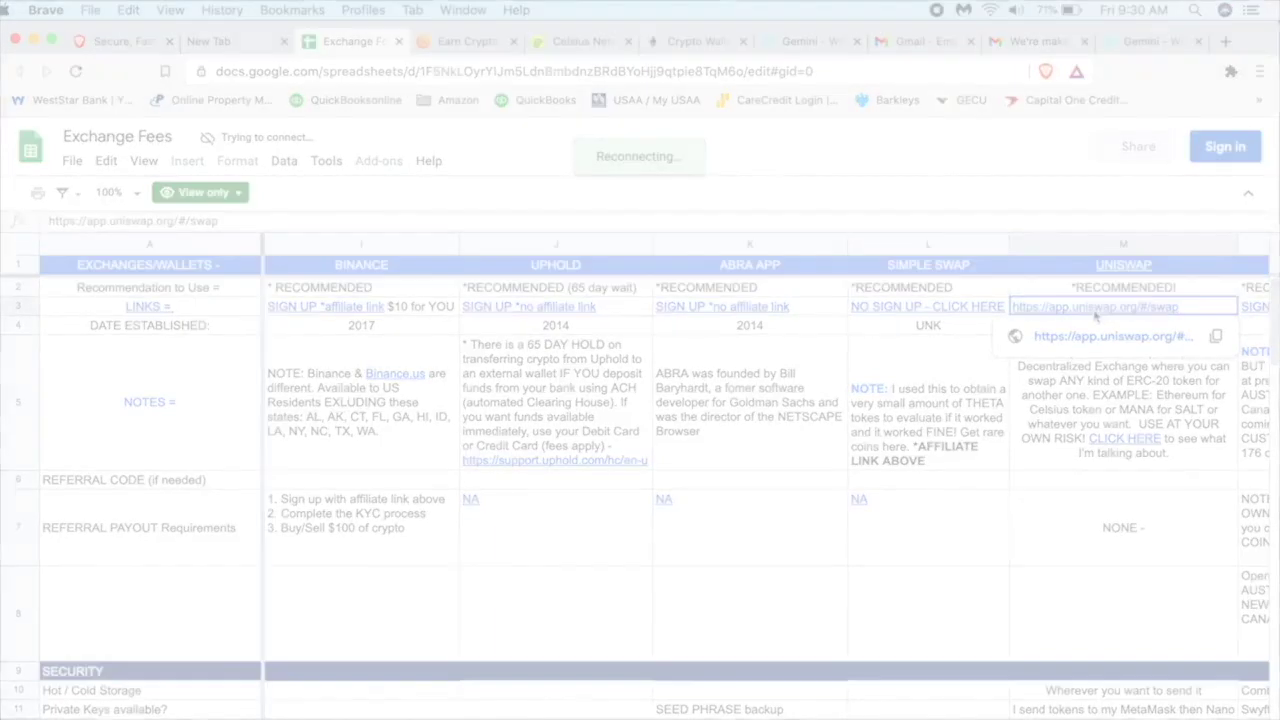
{"action": "left_click", "coordinate": [1110, 336]}
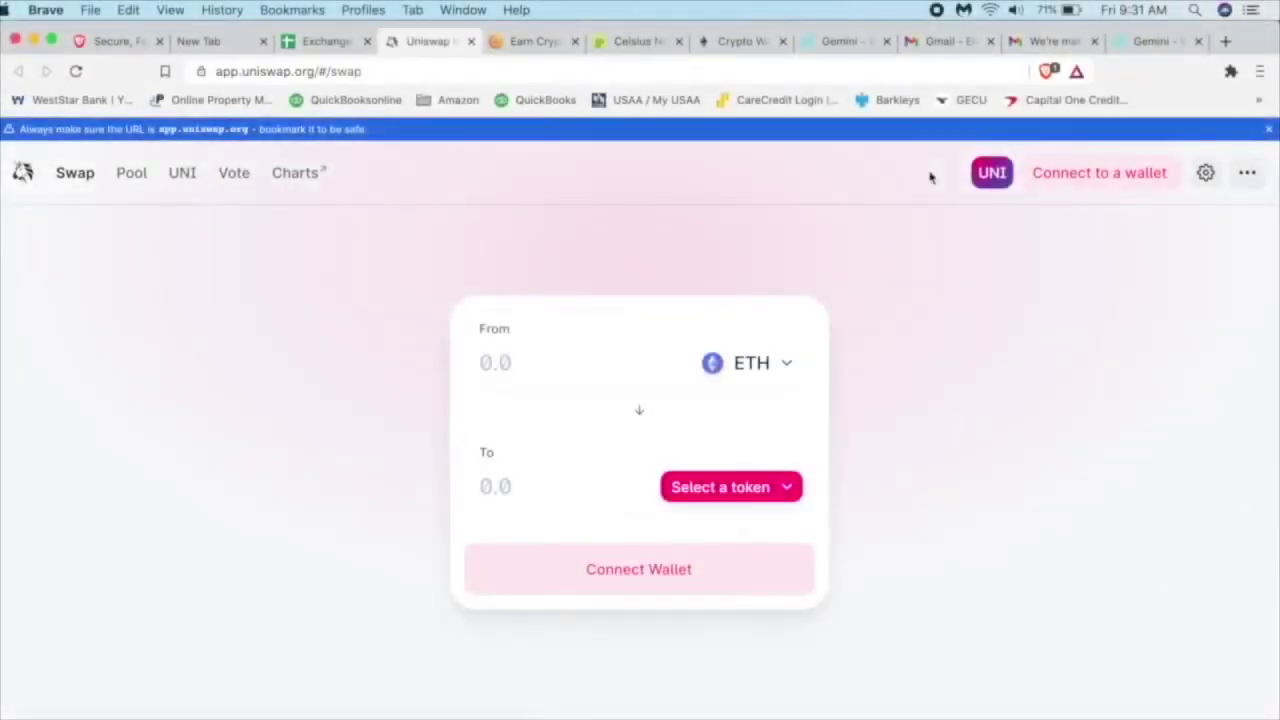
- Connect Uniswap to Brave wallet Account 1 through the browser wallet extension
{"action": "left_click", "coordinate": [1090, 178]}
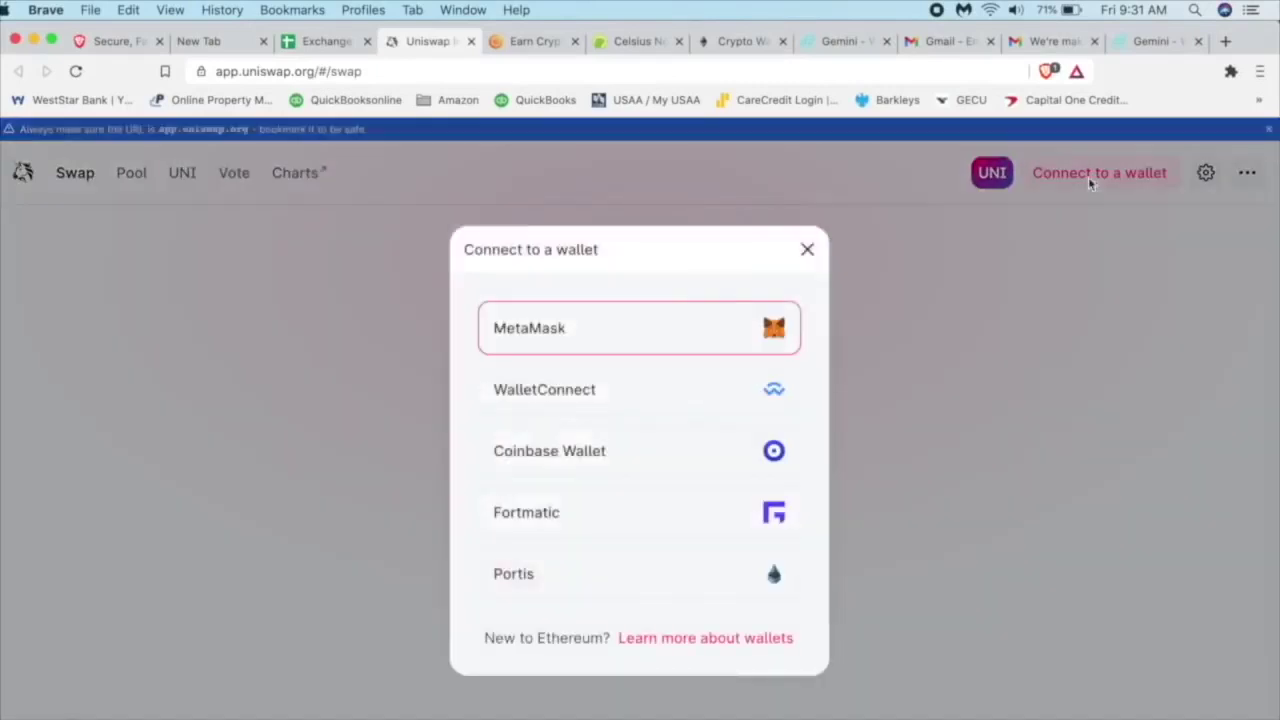
{"action": "left_click", "coordinate": [568, 330]}
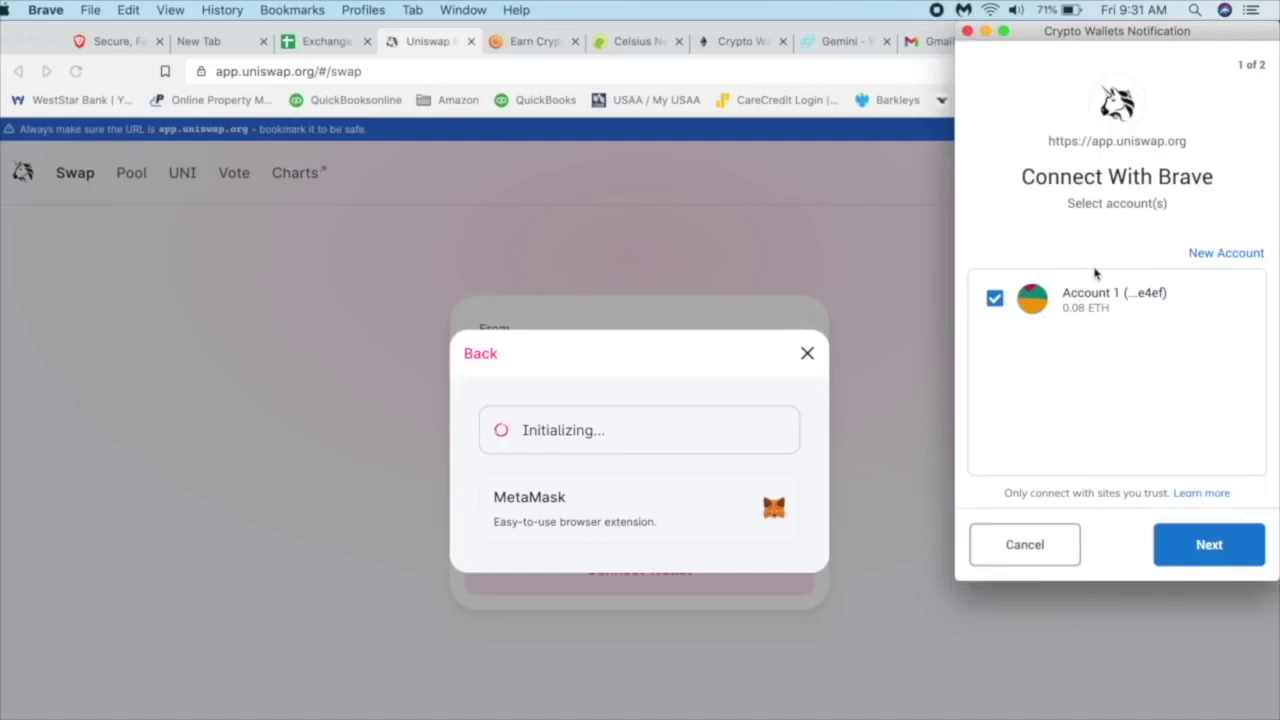
{"action": "left_click", "coordinate": [1200, 546]}
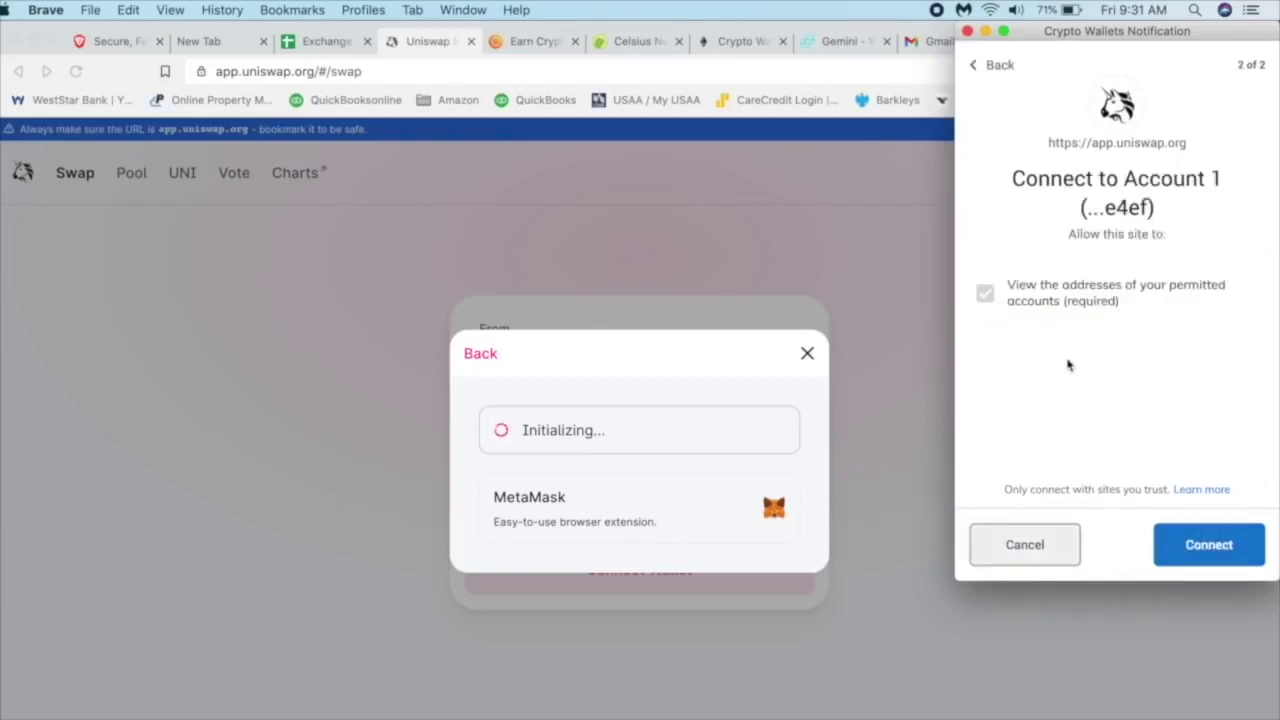
{"action": "left_click", "coordinate": [1218, 541]}
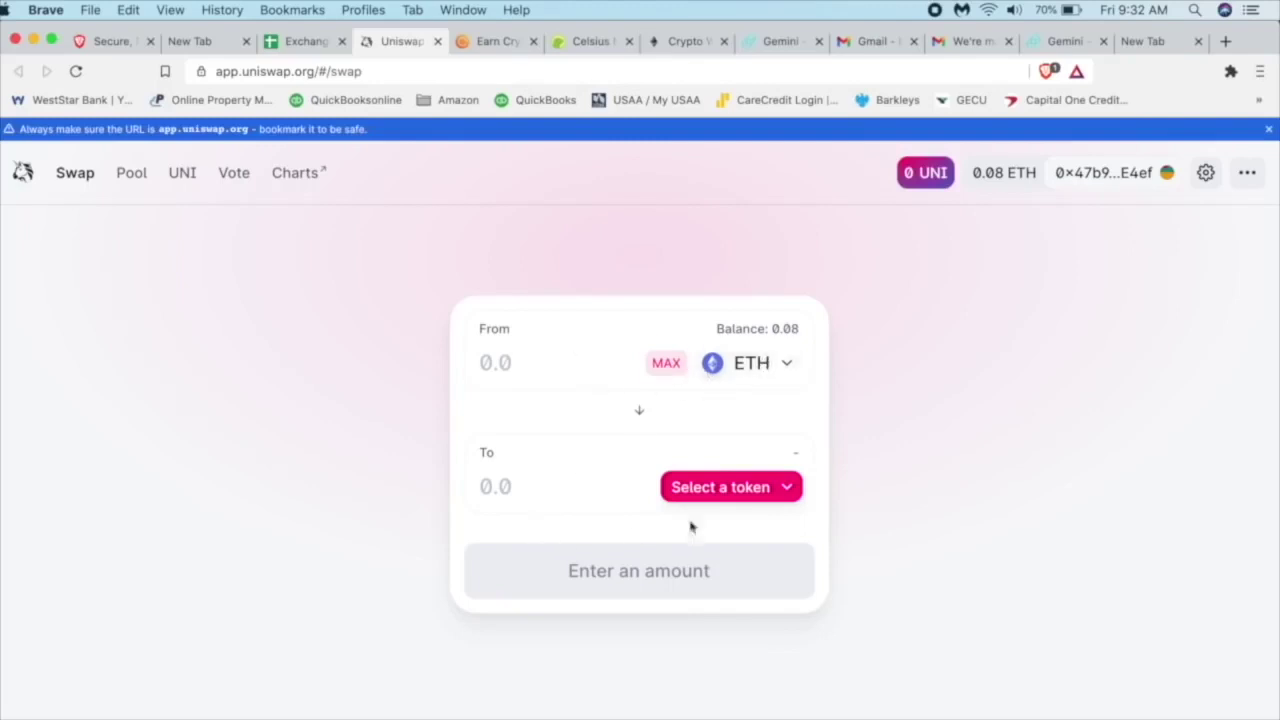
- Choose CEL as the token to receive by searching 'cel'
{"action": "left_click", "coordinate": [791, 486]}
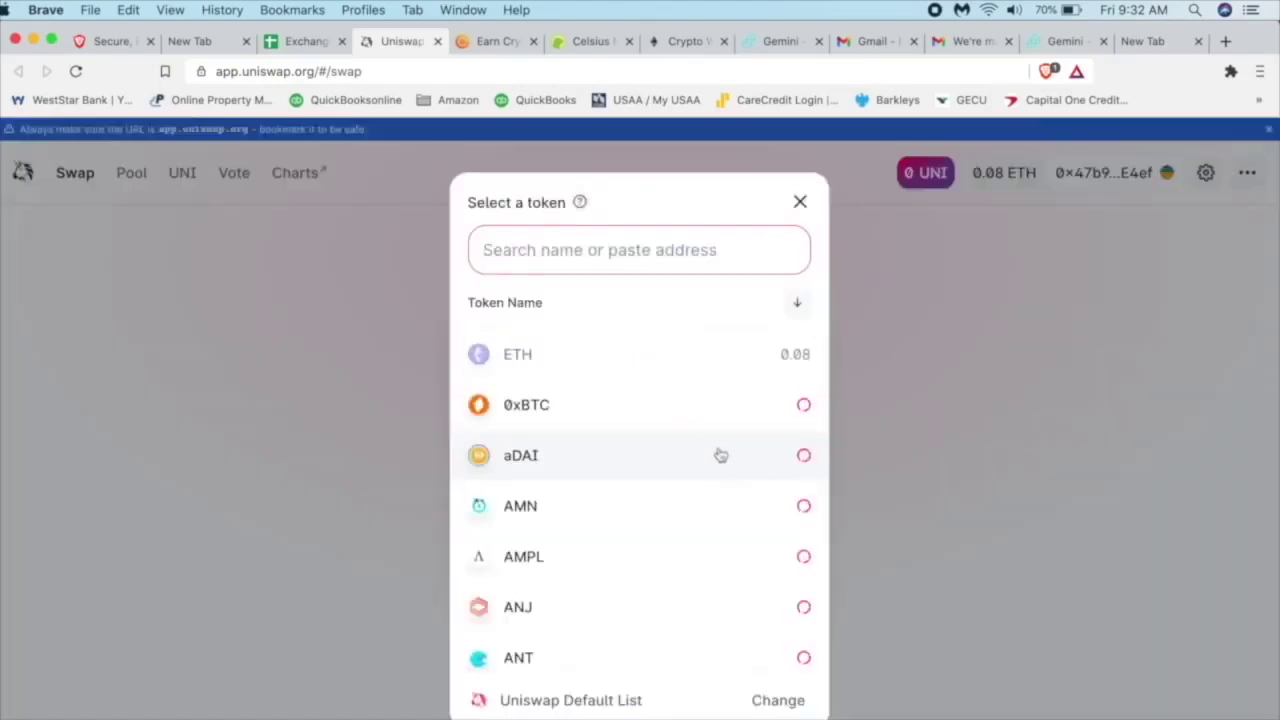
{"action": "left_click", "coordinate": [604, 250]}
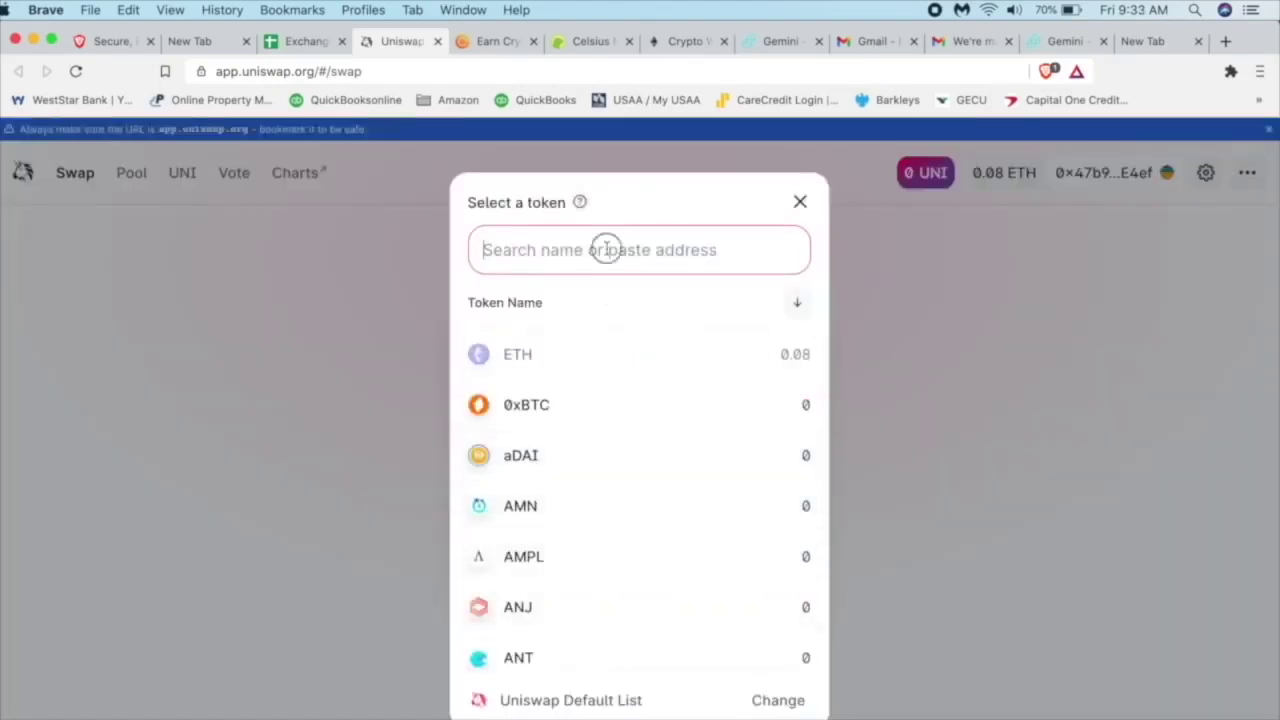
{"action": "type", "text": "cel"}
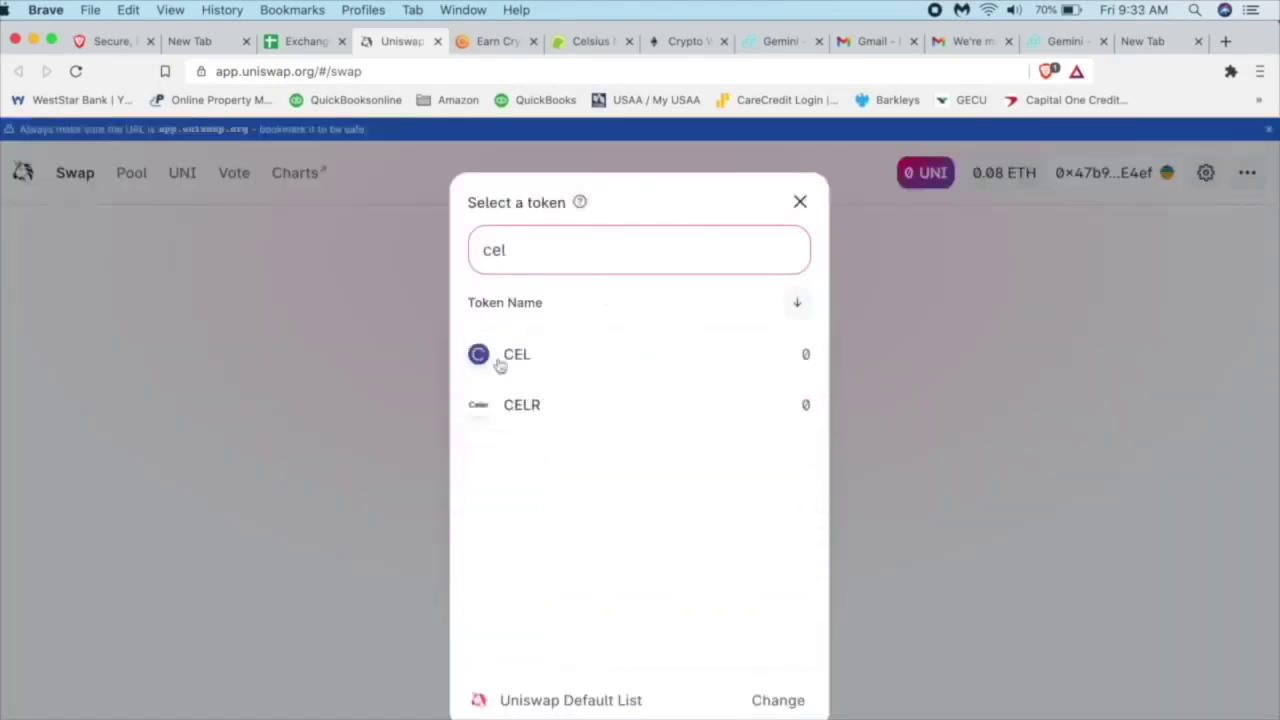
{"action": "left_click", "coordinate": [506, 361]}
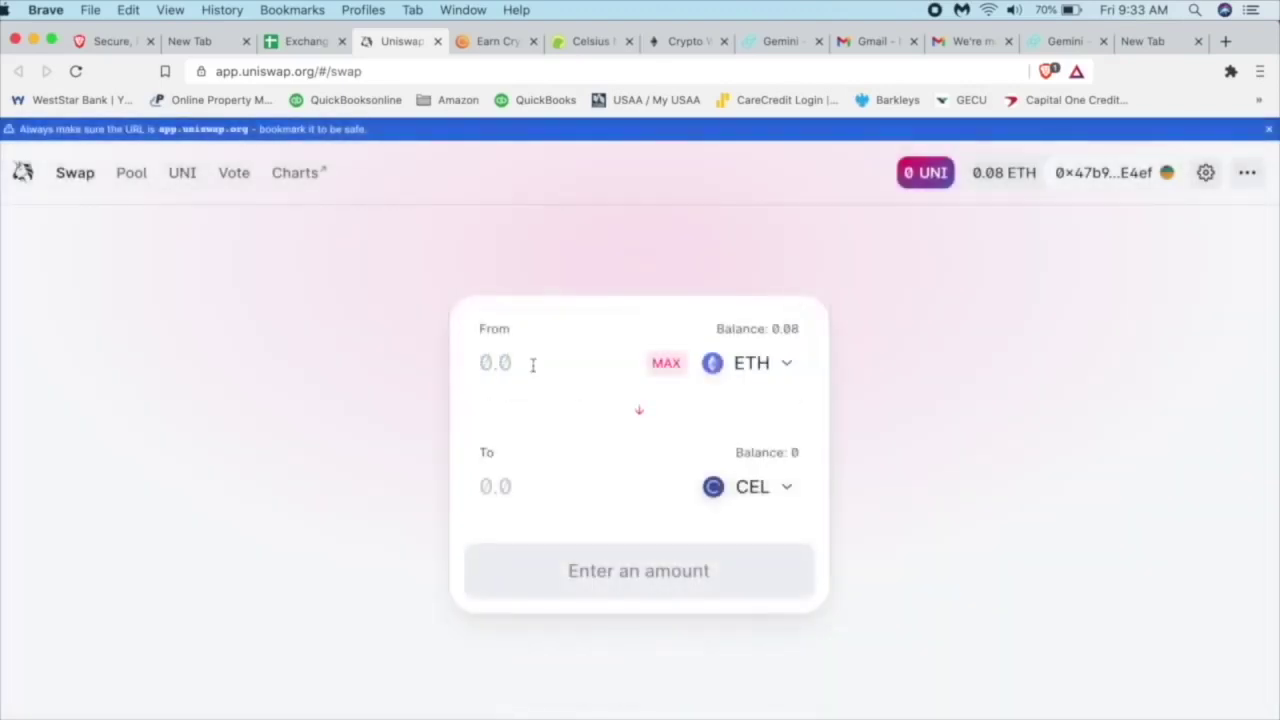
- Set the From amount to 0.06 ETH and bring up the swap confirmation
{"action": "type", "text": ".08"}
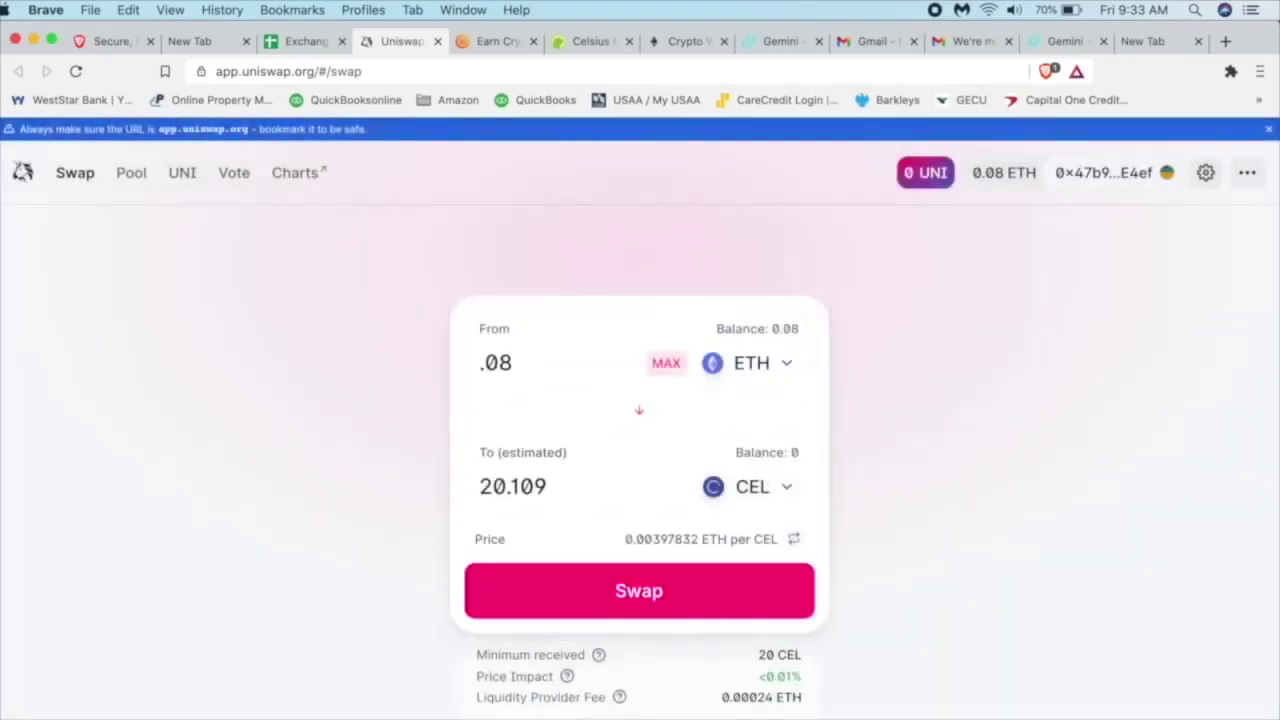
{"action": "key", "text": "BackSpace"}
{"action": "type", "text": "6"}
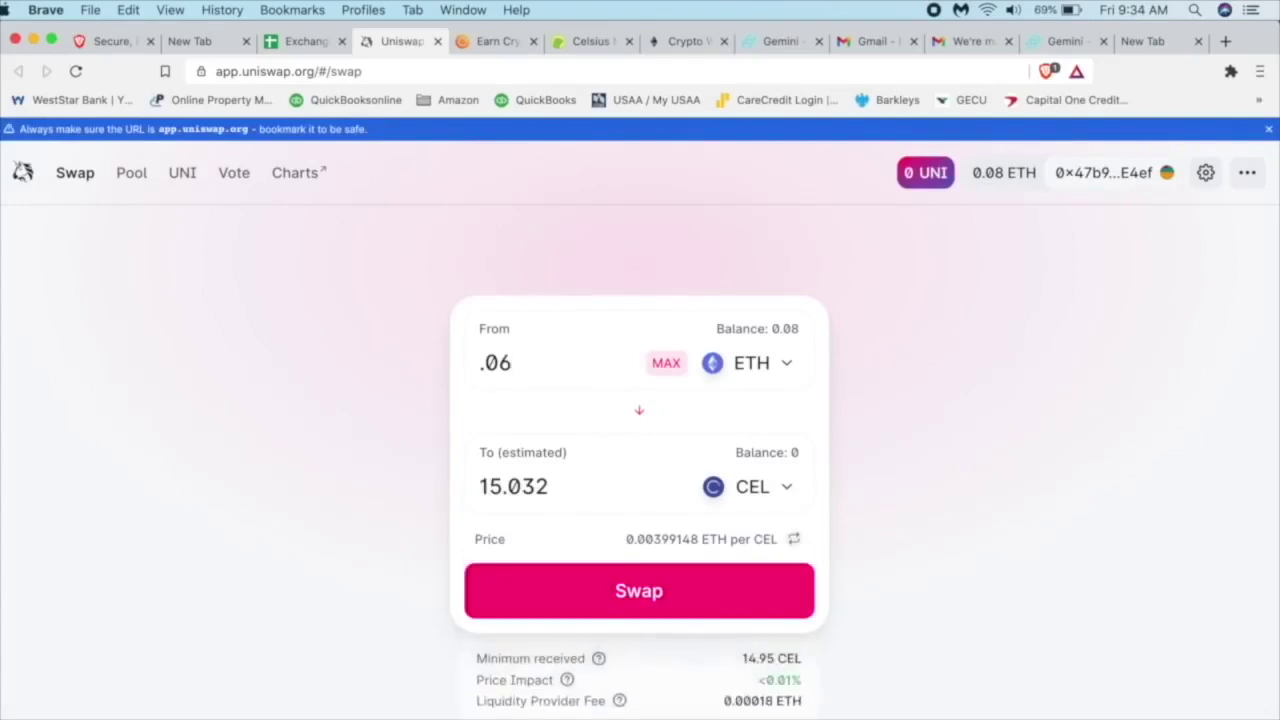
{"action": "left_click", "coordinate": [630, 610]}
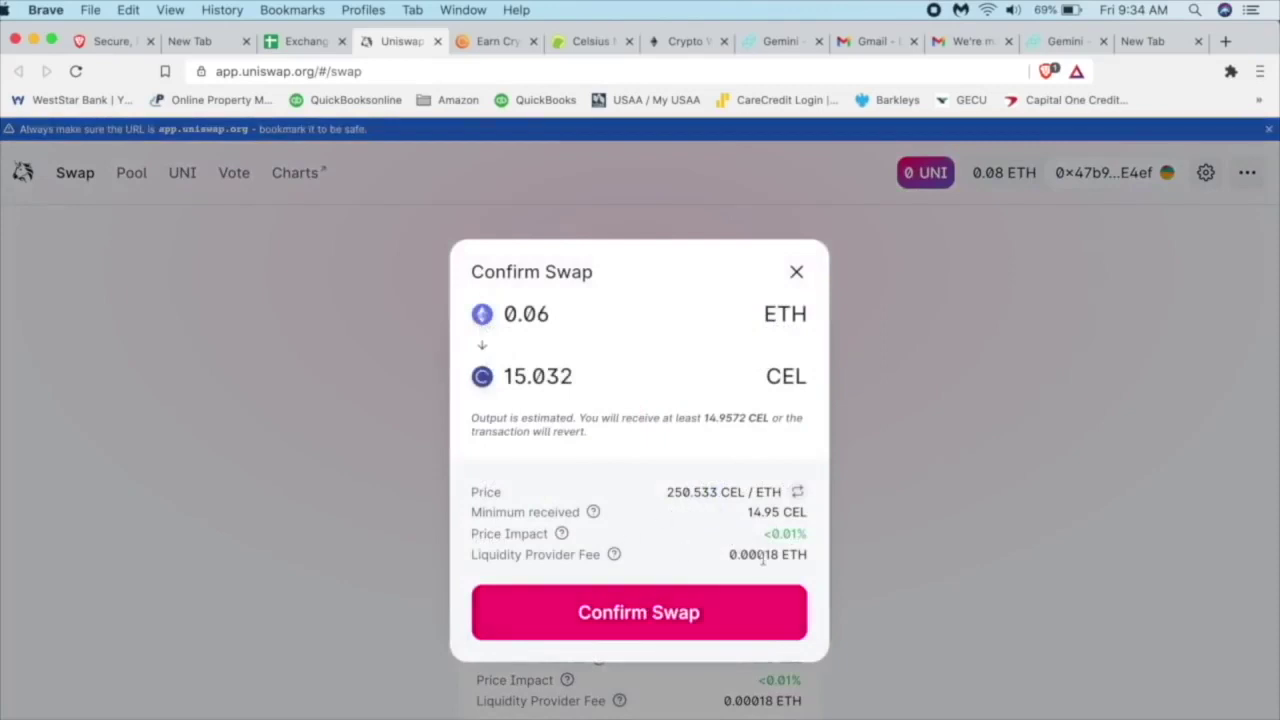
- Confirm the 0.06 ETH to CEL swap and approve it in the wallet popup
{"action": "left_click", "coordinate": [658, 613]}
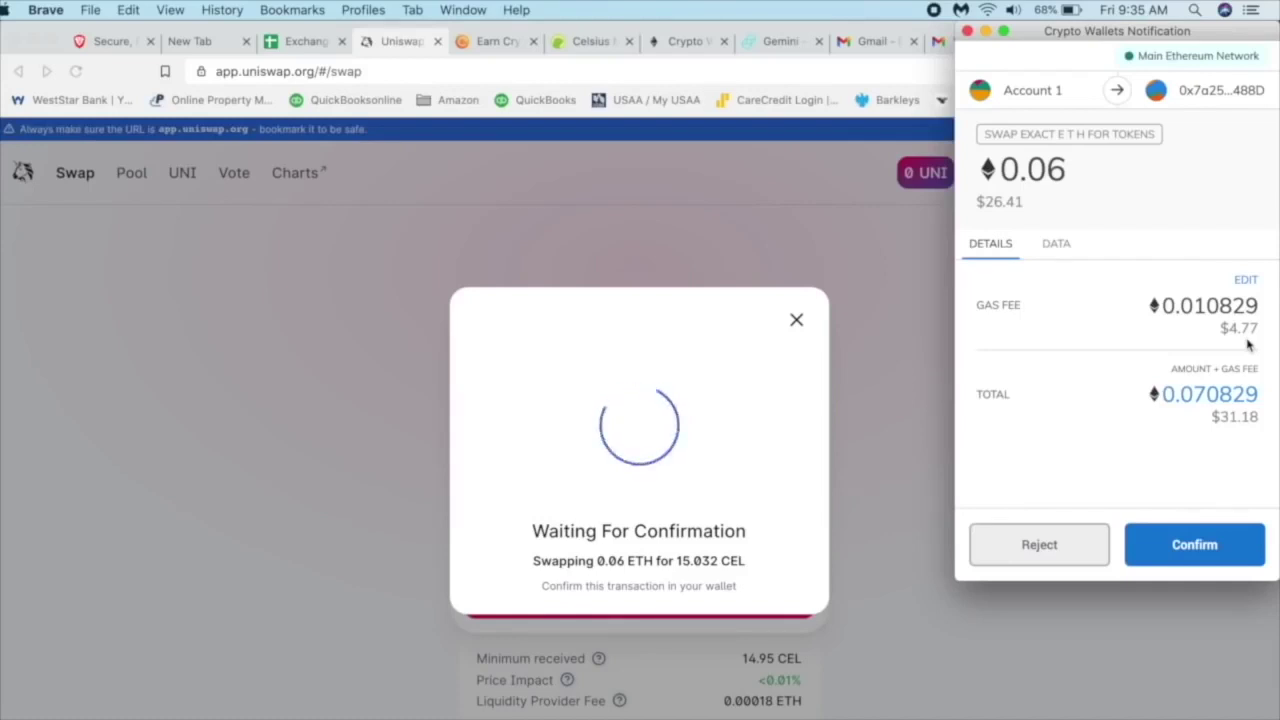
{"action": "left_click", "coordinate": [1218, 548]}
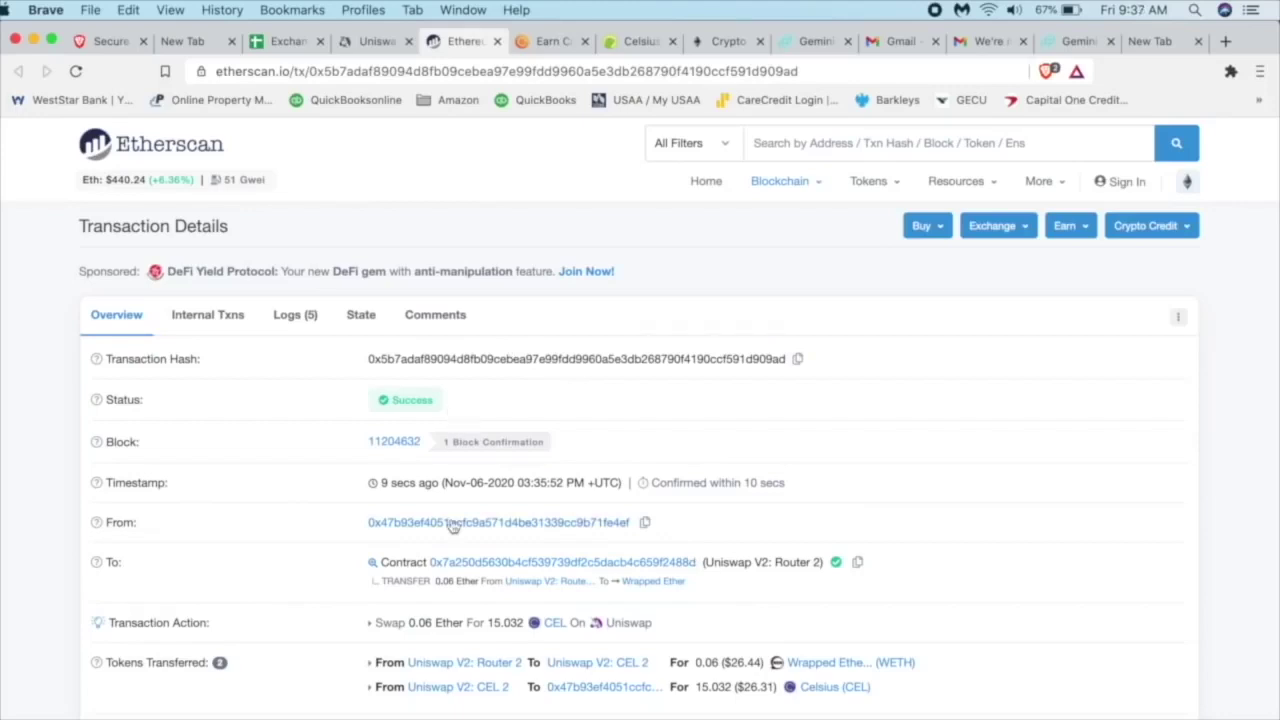
- Review the Etherscan details of the 0.06 ETH for 15.032 CEL swap
{"action": "left_click", "coordinate": [728, 48]}
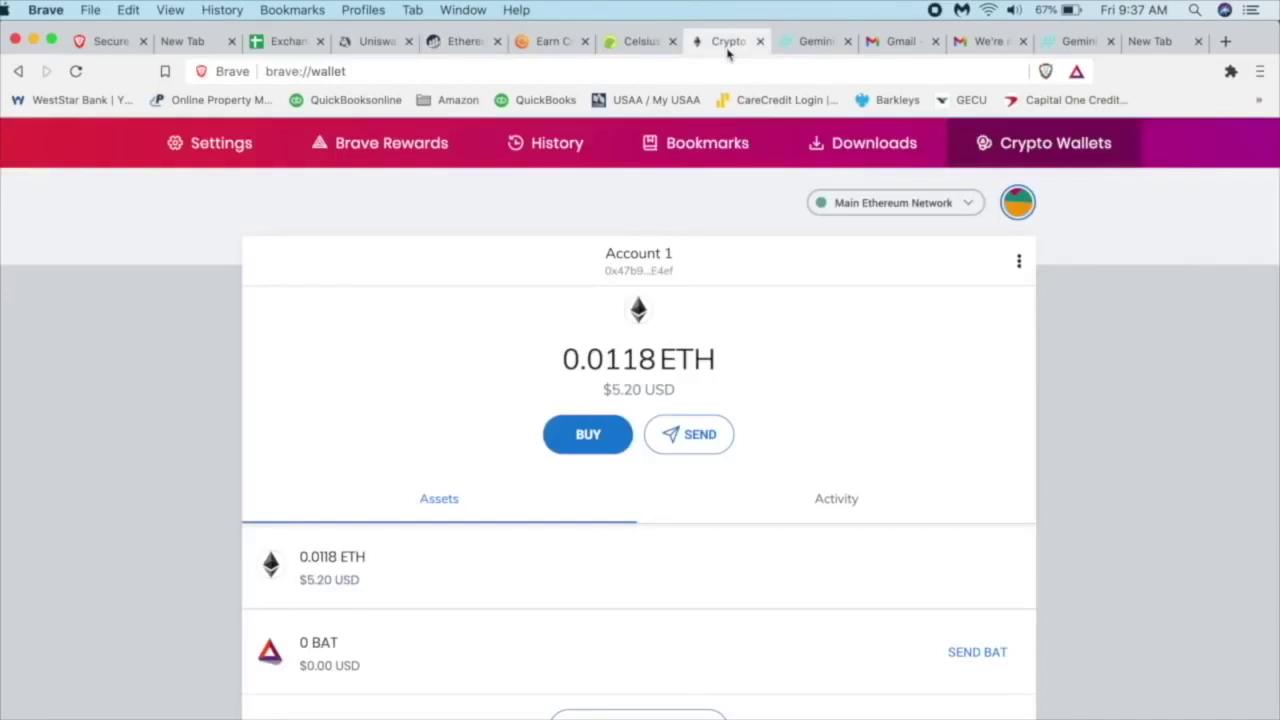
{"action": "left_click", "coordinate": [463, 41]}
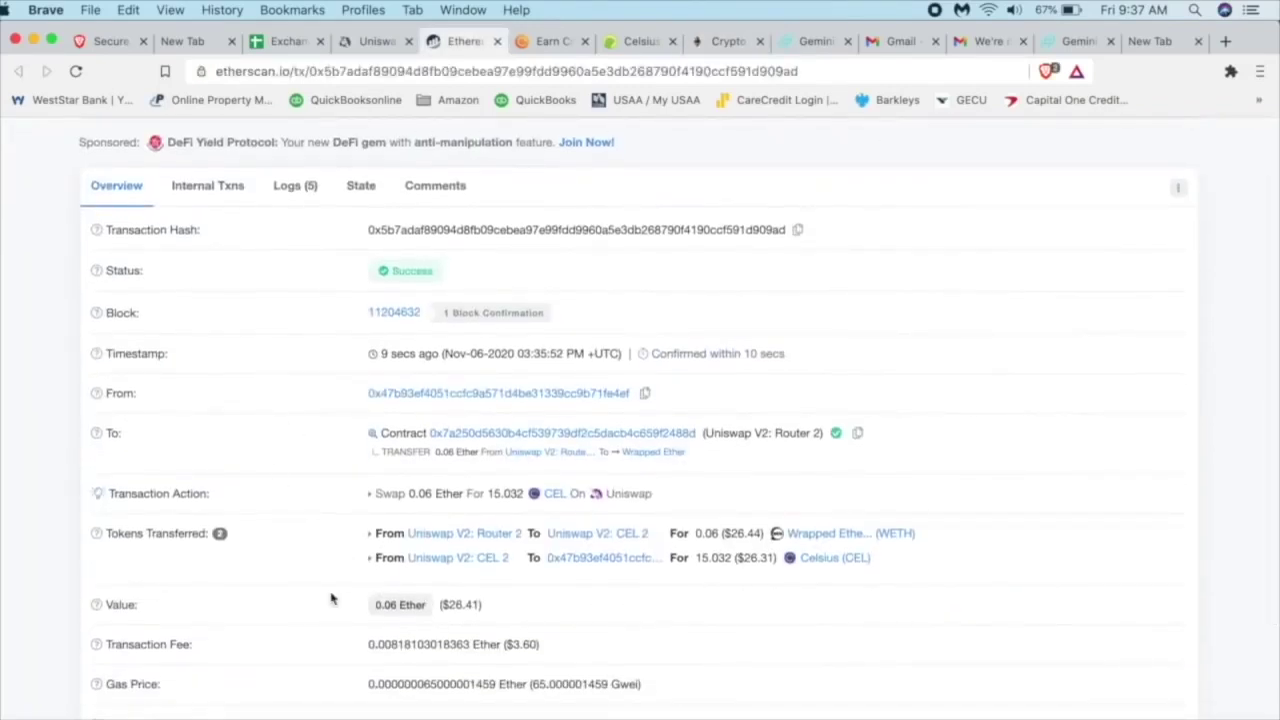
{"action": "scroll", "coordinate": [332, 598], "scroll_direction": "down", "scroll_amount": 2}
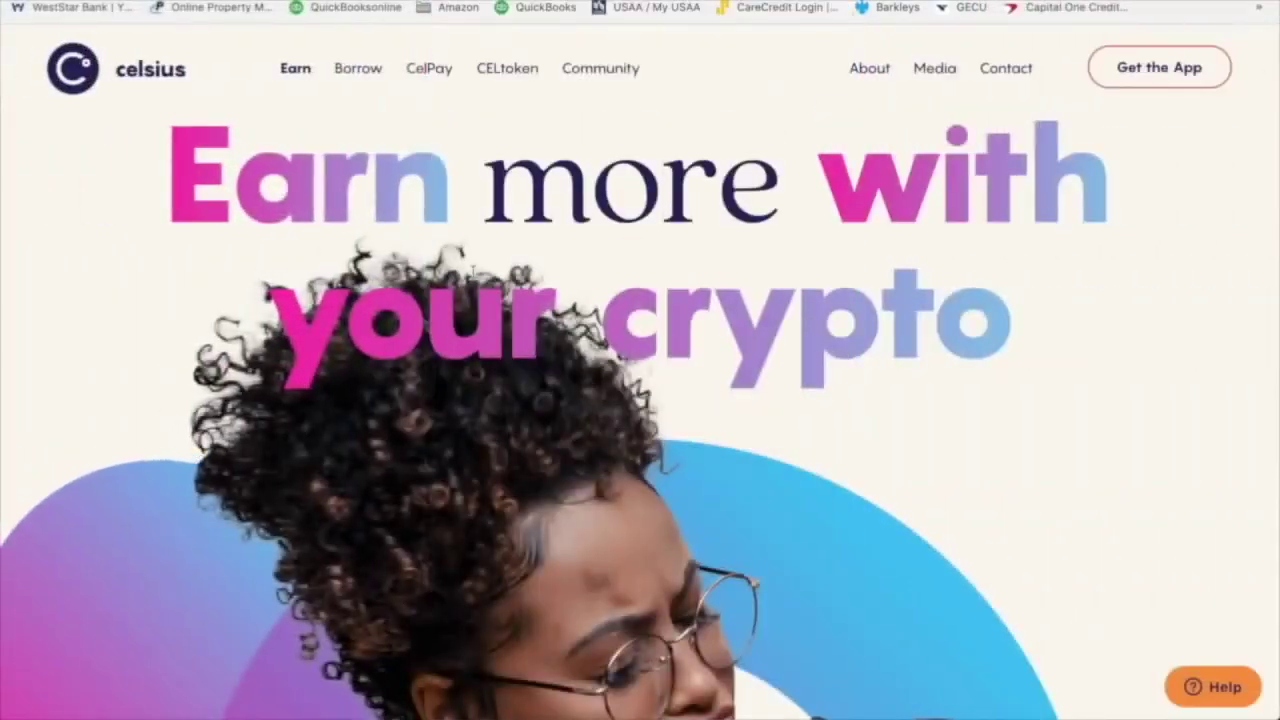
- Scroll the Celsius homepage down to the Reward Rates table showing Ethereum at 7.21% in CEL
{"action": "scroll", "coordinate": [472, 271], "scroll_direction": "down", "scroll_amount": 1}
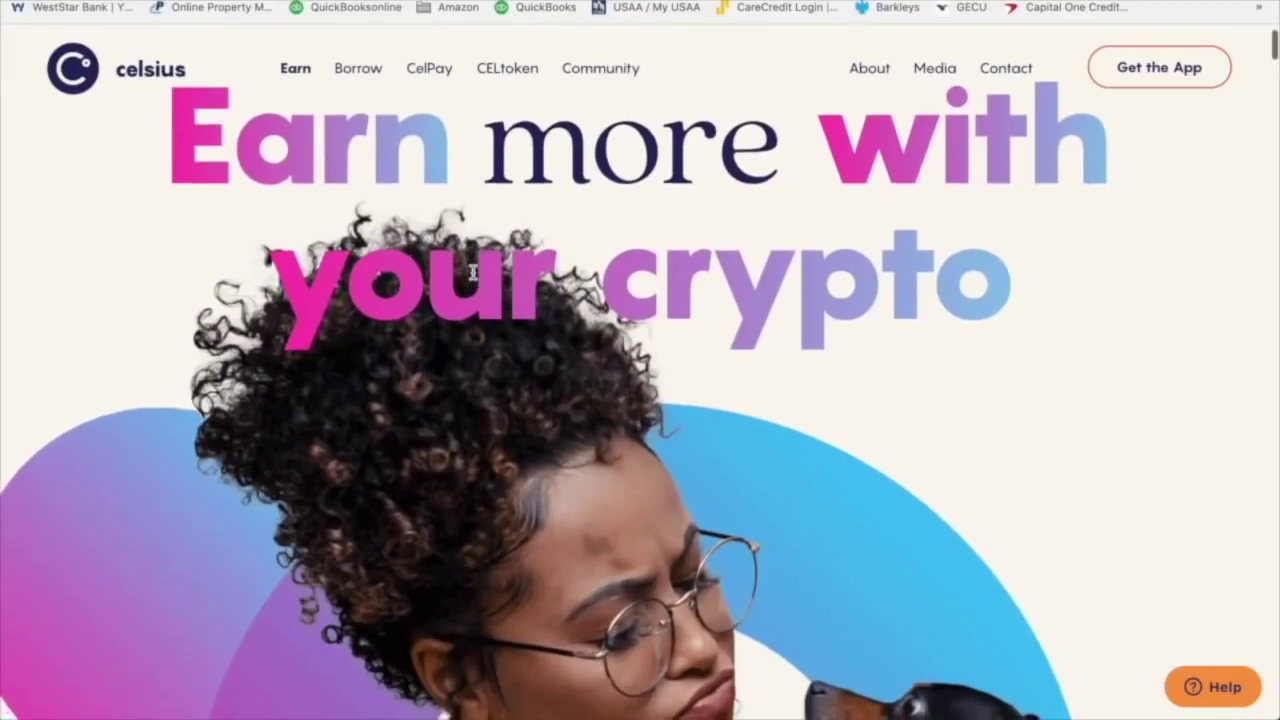
{"action": "scroll", "coordinate": [472, 271], "scroll_direction": "up", "scroll_amount": 2}
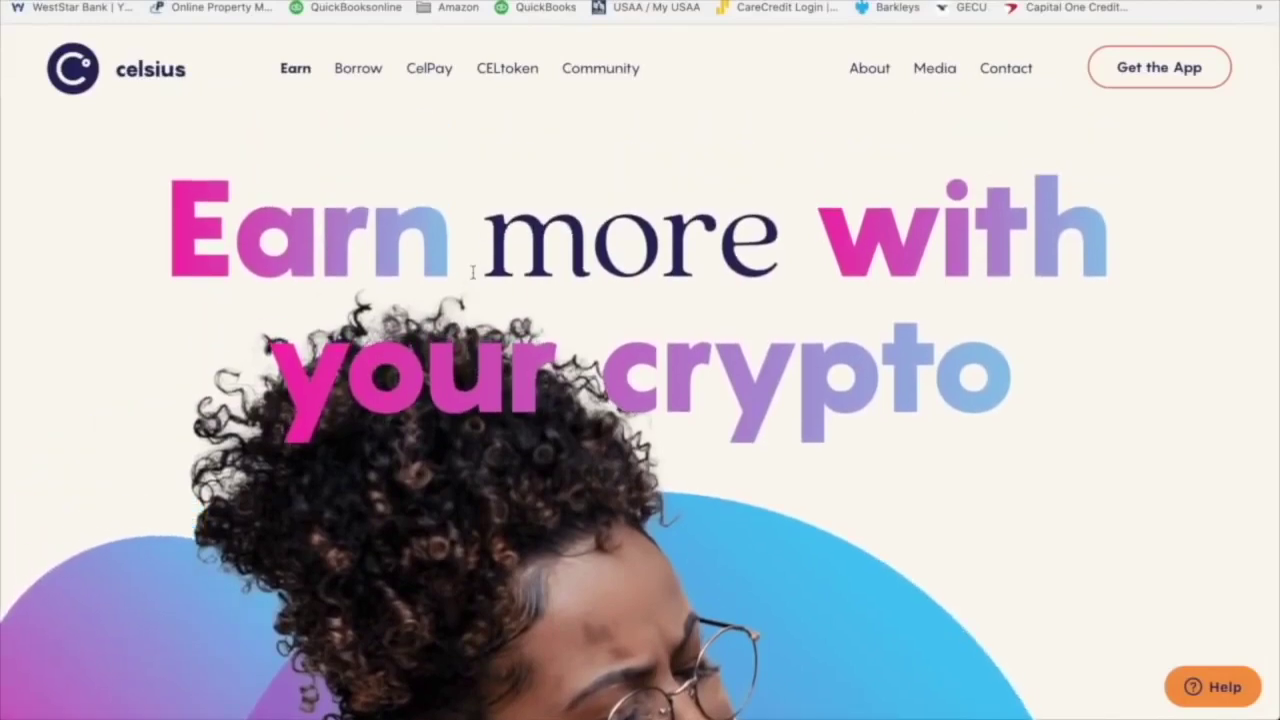
{"action": "scroll", "coordinate": [472, 271], "scroll_direction": "down", "scroll_amount": 15}
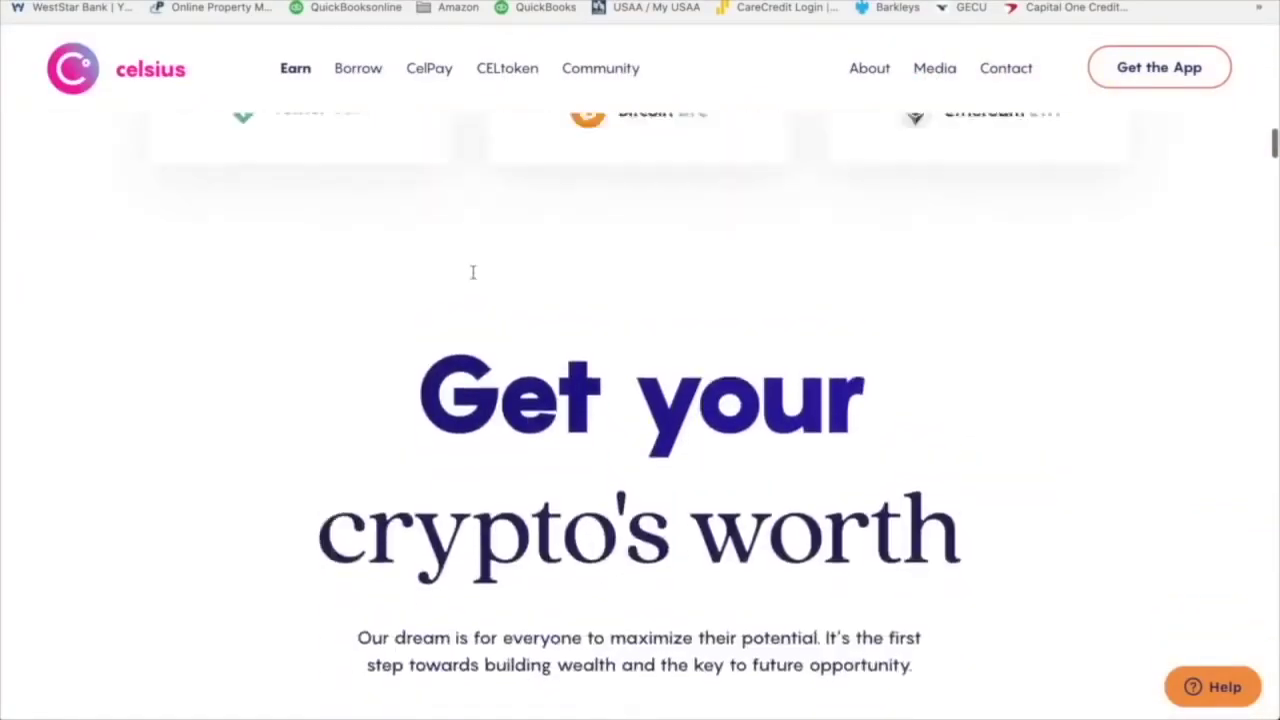
{"action": "scroll", "coordinate": [472, 271], "scroll_direction": "down", "scroll_amount": 5}
{"action": "scroll", "coordinate": [472, 271], "scroll_direction": "up", "scroll_amount": 1}
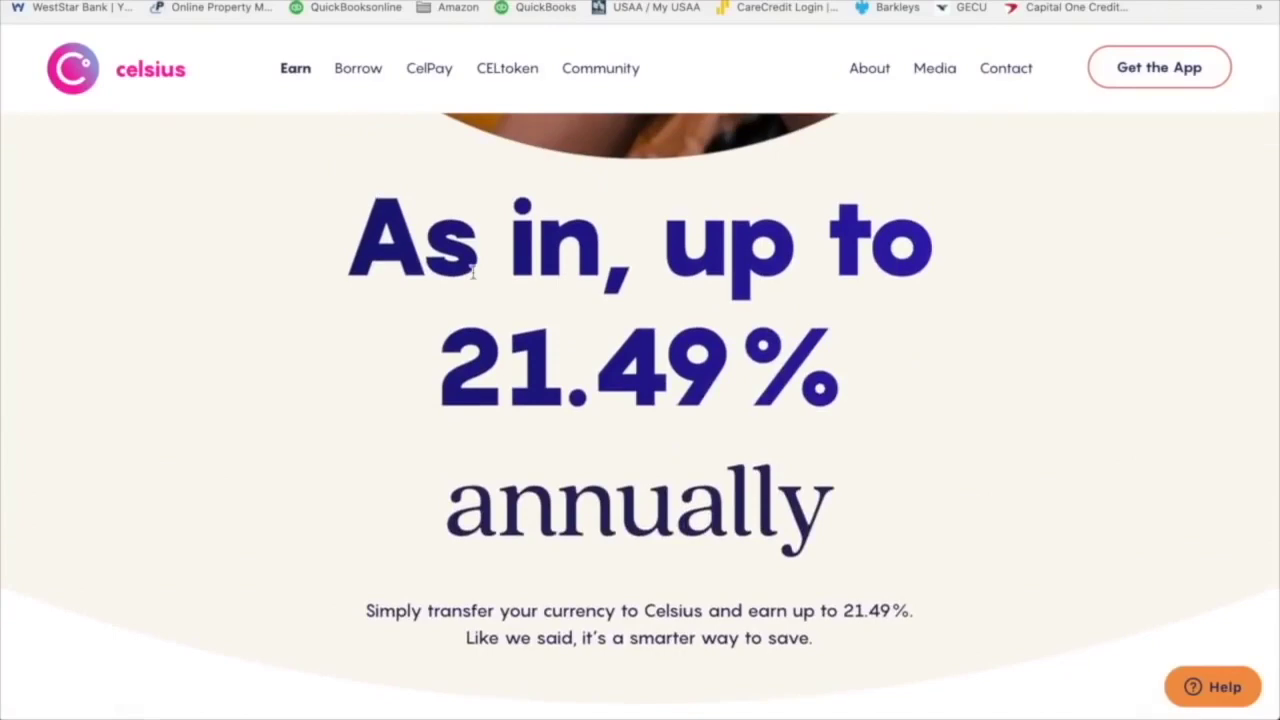
{"action": "scroll", "coordinate": [472, 271], "scroll_direction": "up", "scroll_amount": 8}
{"action": "scroll", "coordinate": [472, 271], "scroll_direction": "down", "scroll_amount": 1}
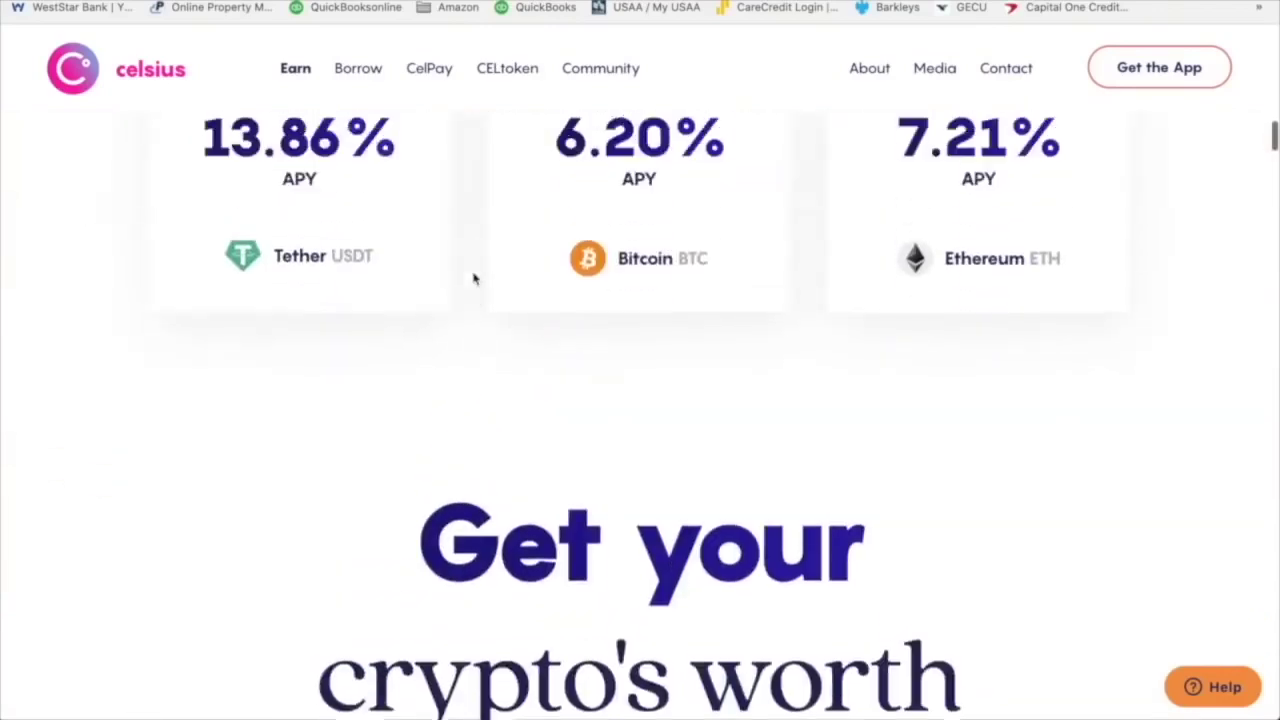
{"action": "scroll", "coordinate": [472, 271], "scroll_direction": "up", "scroll_amount": 1}
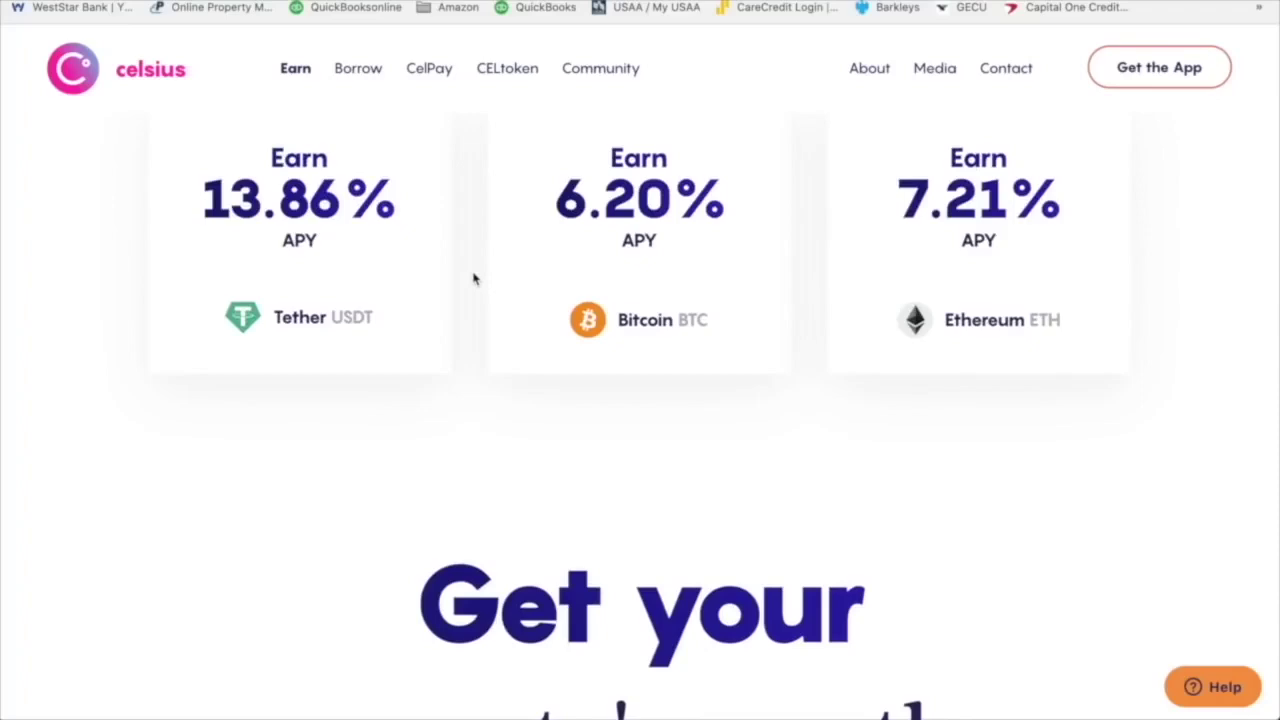
{"action": "scroll", "coordinate": [474, 279], "scroll_direction": "down", "scroll_amount": 15}
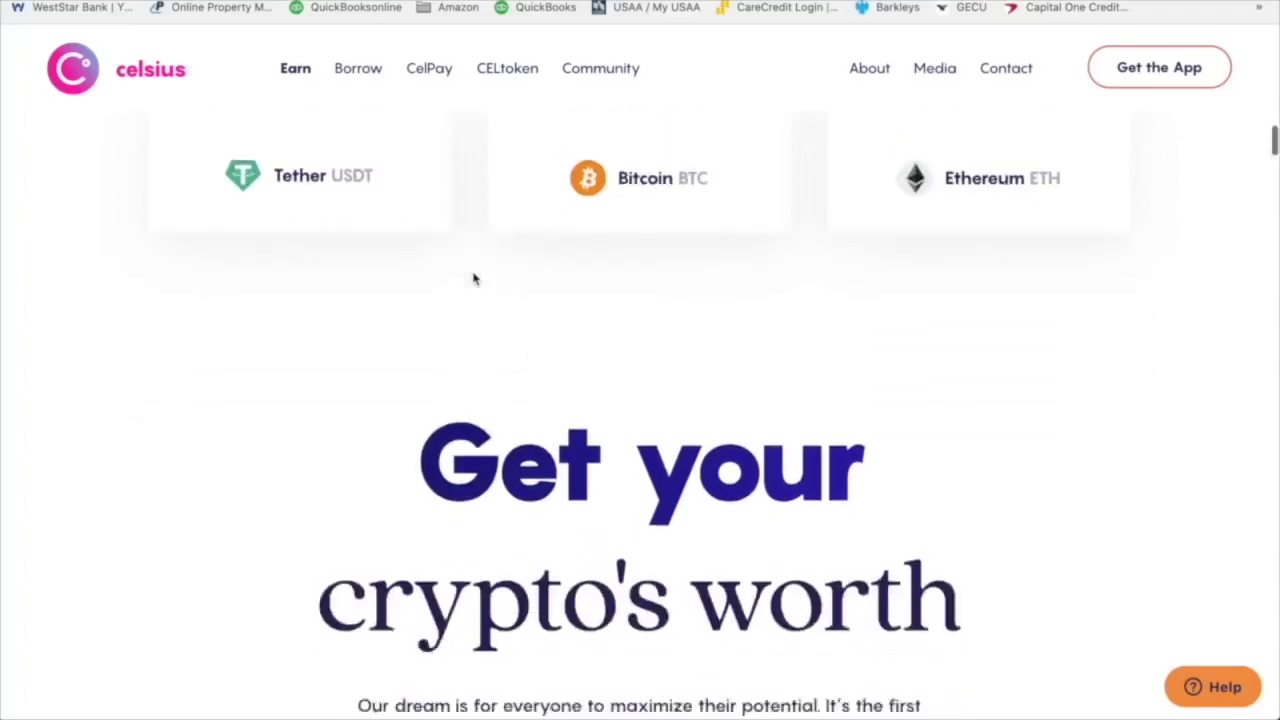
{"action": "scroll", "coordinate": [473, 271], "scroll_direction": "down", "scroll_amount": 8}
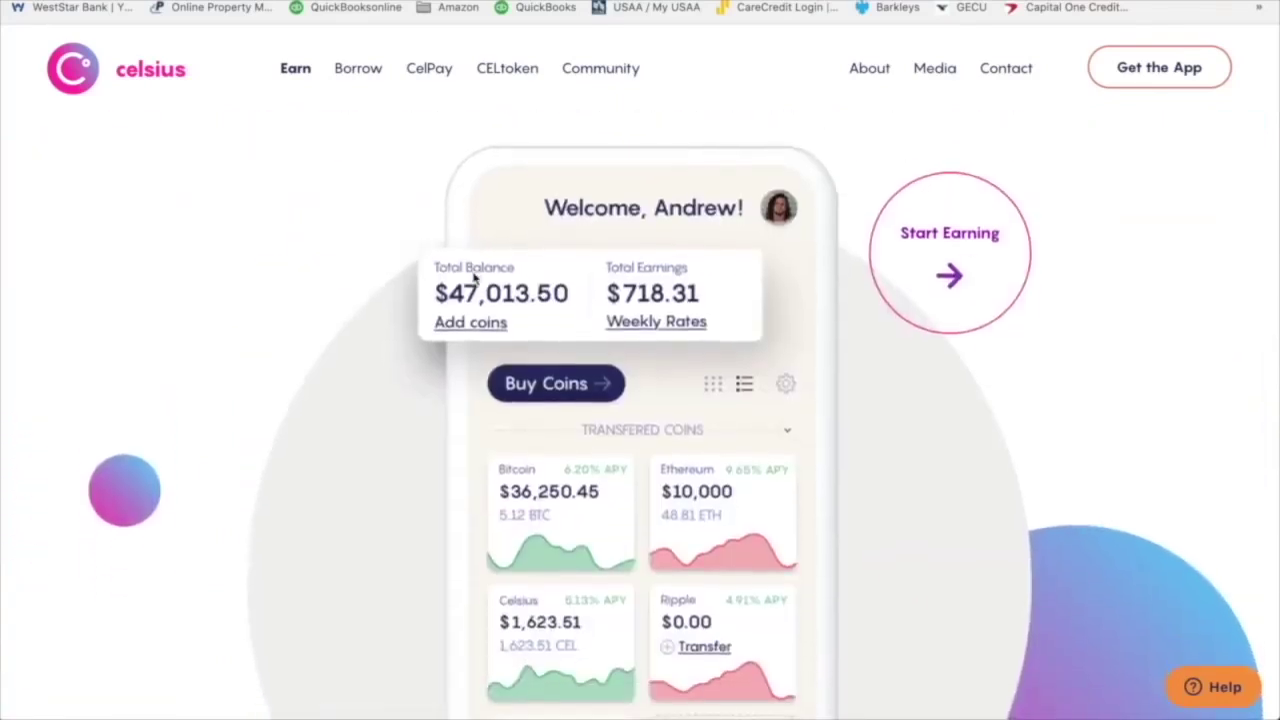
{"action": "scroll", "coordinate": [474, 279], "scroll_direction": "down", "scroll_amount": 1}
{"action": "scroll", "coordinate": [474, 279], "scroll_direction": "down", "scroll_amount": 12}
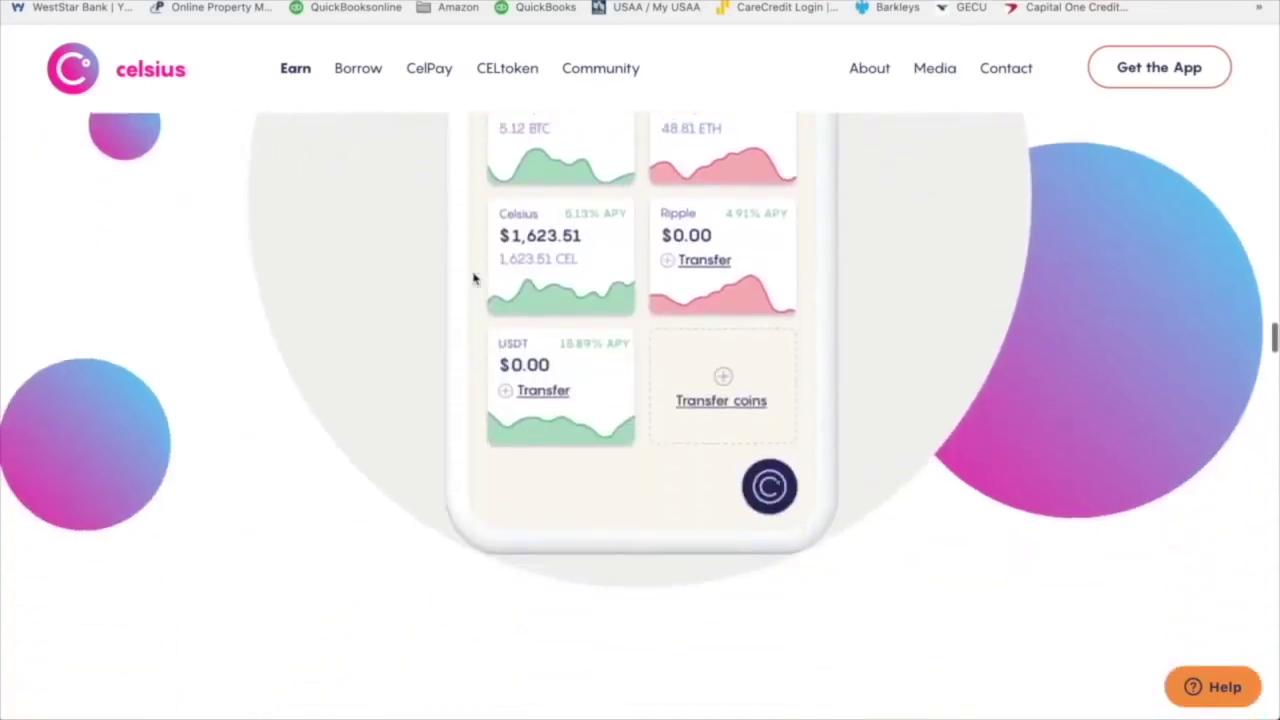
{"action": "scroll", "coordinate": [474, 279], "scroll_direction": "down", "scroll_amount": 14}
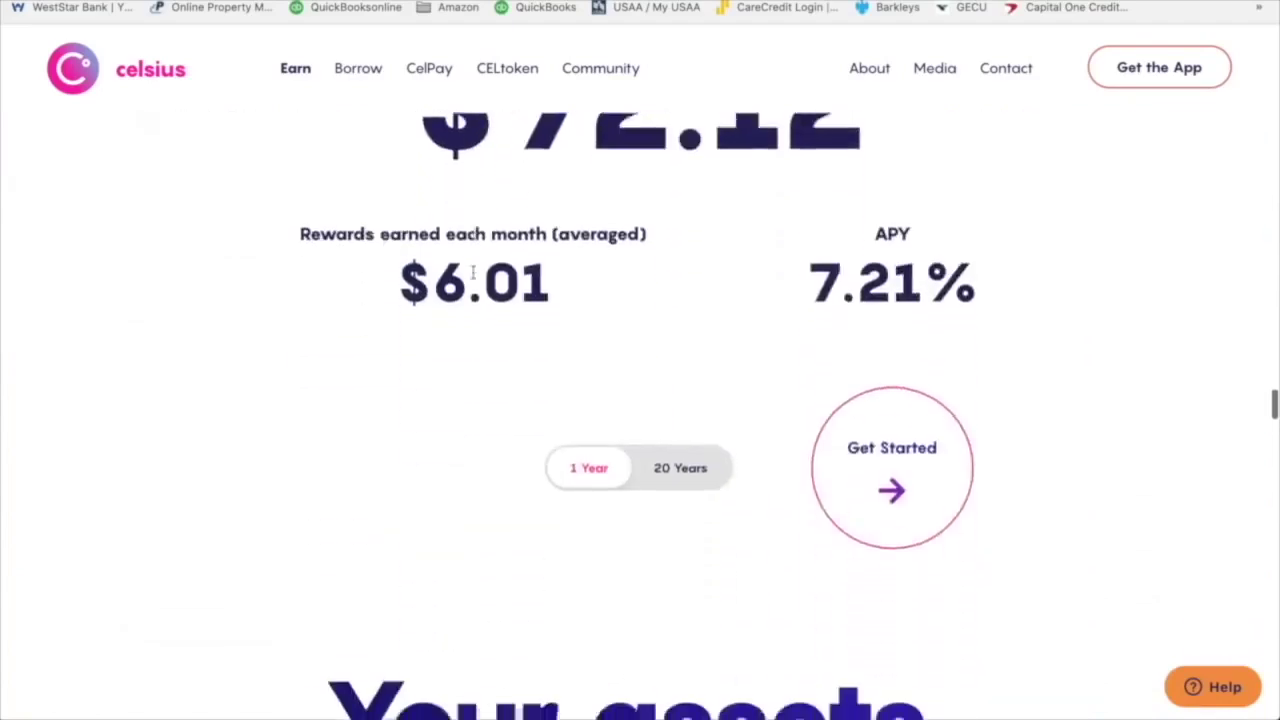
{"action": "scroll", "coordinate": [474, 279], "scroll_direction": "down", "scroll_amount": 12}
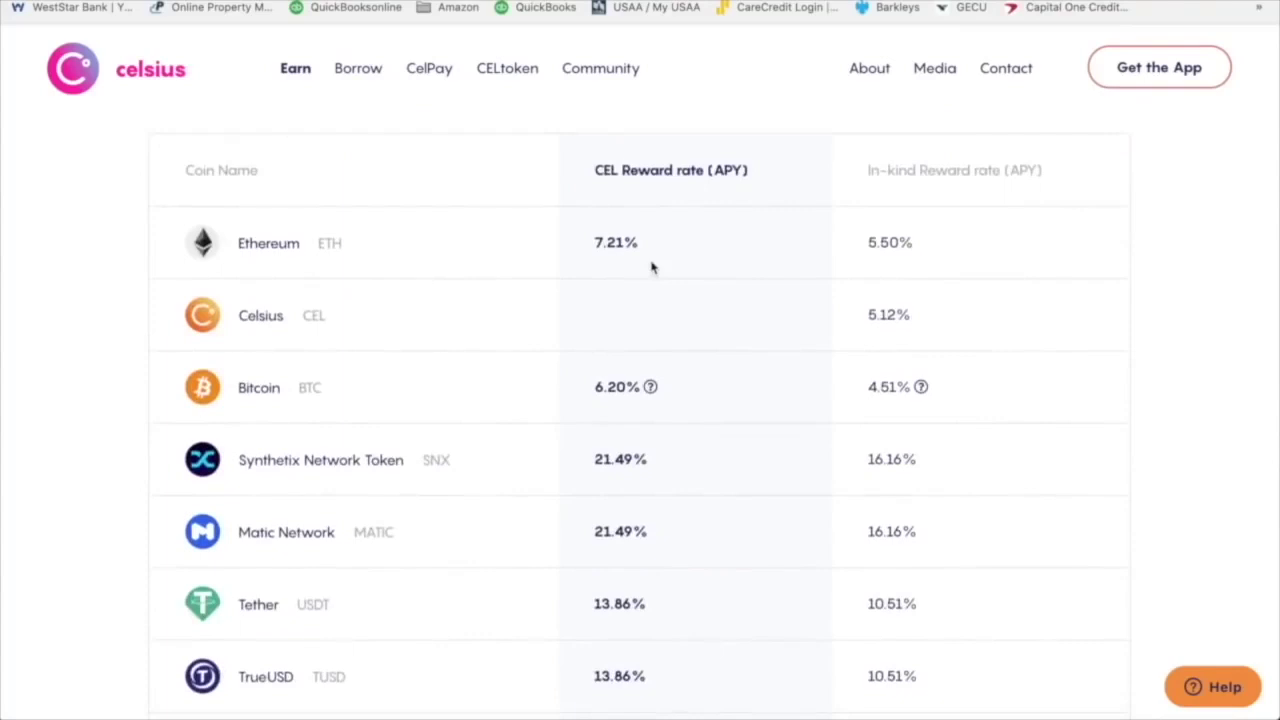
{"action": "scroll", "coordinate": [651, 267], "scroll_direction": "down", "scroll_amount": 3}
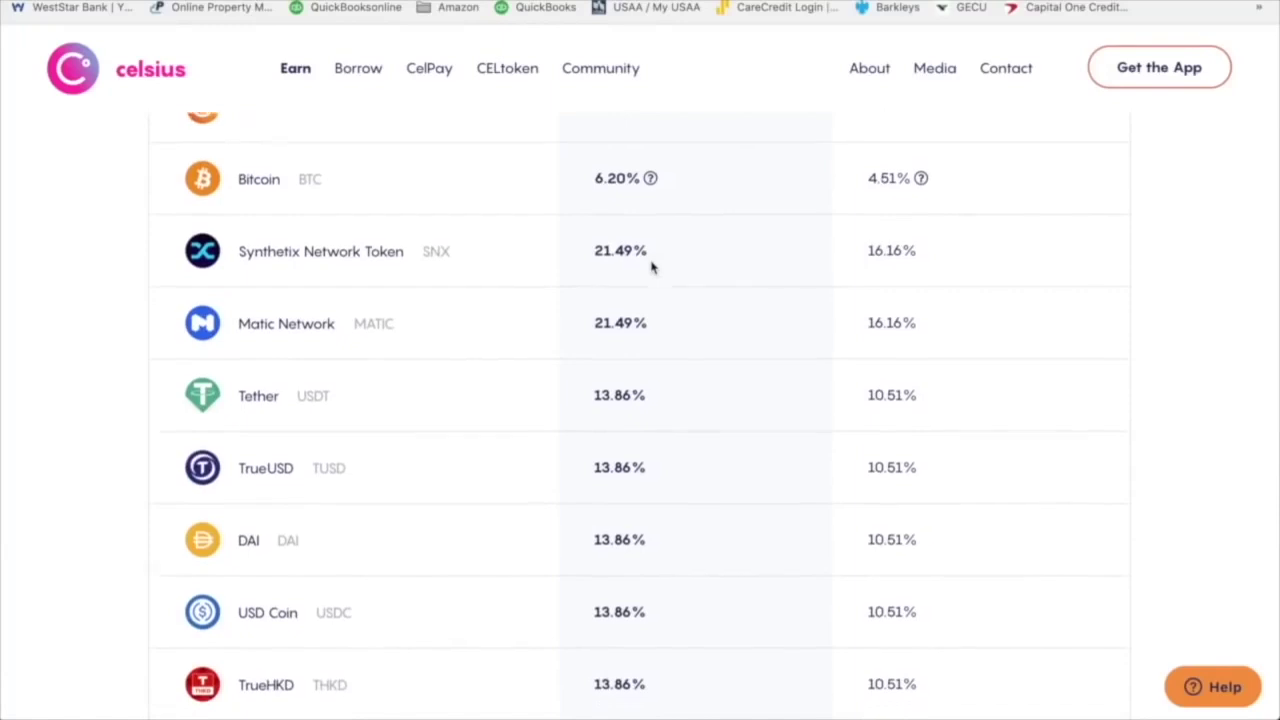
{"action": "scroll", "coordinate": [651, 267], "scroll_direction": "down", "scroll_amount": 2}
{"action": "scroll", "coordinate": [651, 267], "scroll_direction": "down", "scroll_amount": 5}
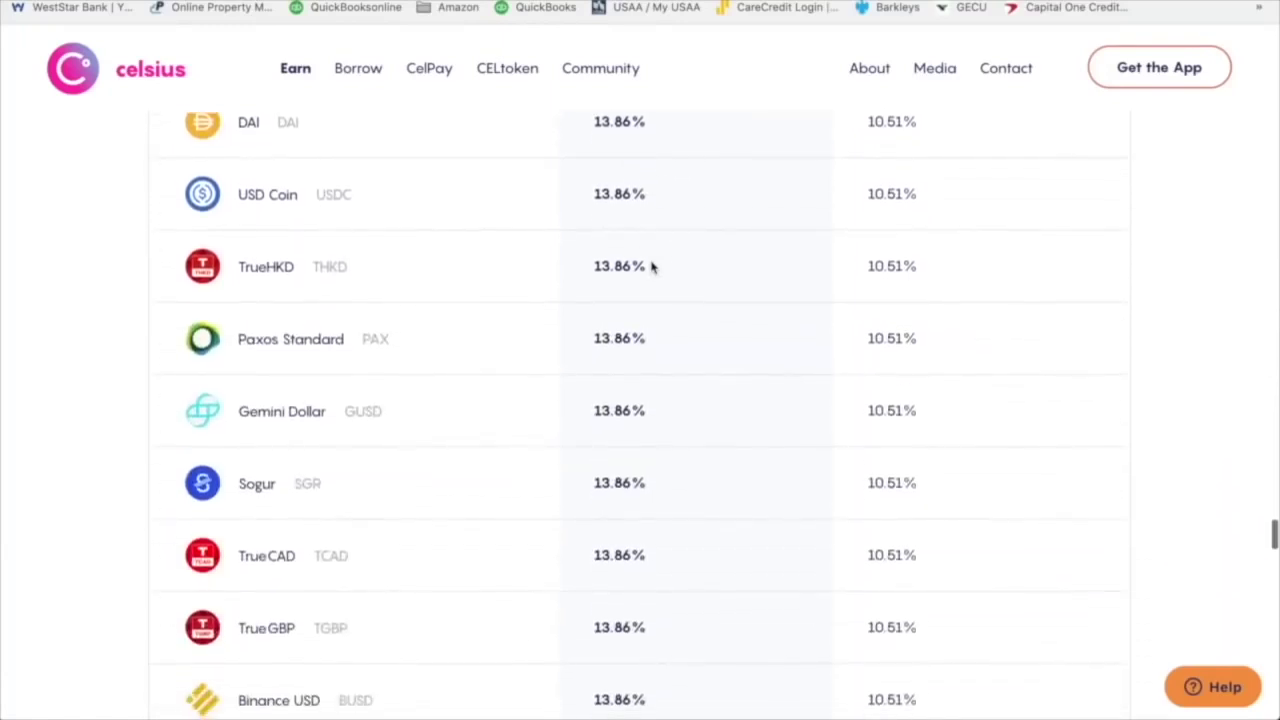
{"action": "scroll", "coordinate": [651, 267], "scroll_direction": "down", "scroll_amount": 2}
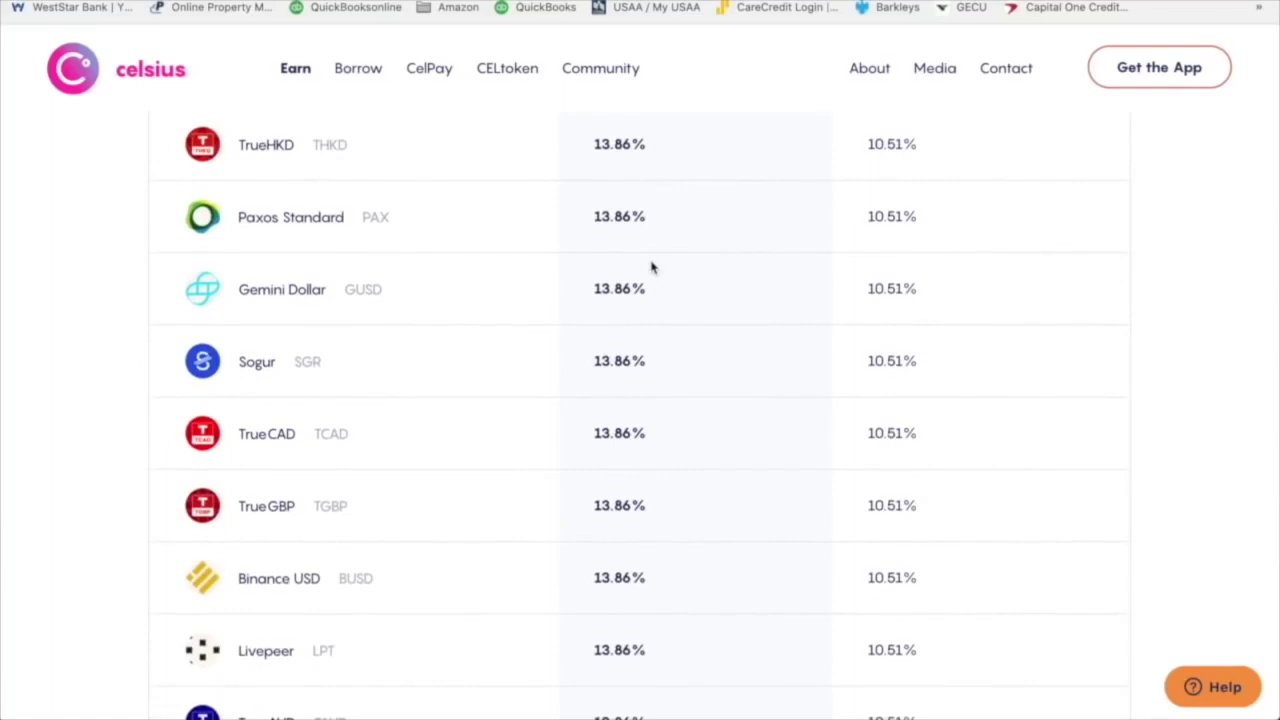
{"action": "scroll", "coordinate": [651, 267], "scroll_direction": "down", "scroll_amount": 2}
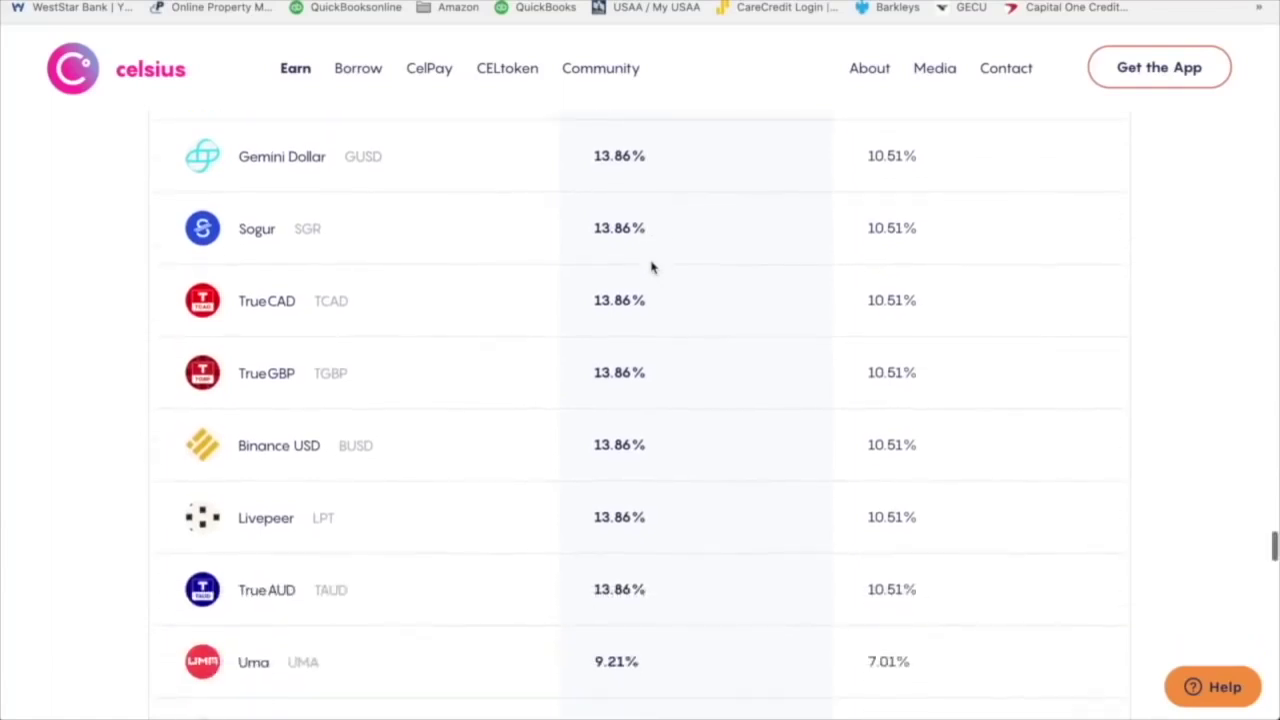
{"action": "scroll", "coordinate": [651, 267], "scroll_direction": "up", "scroll_amount": 3}
{"action": "scroll", "coordinate": [651, 267], "scroll_direction": "up", "scroll_amount": 12}
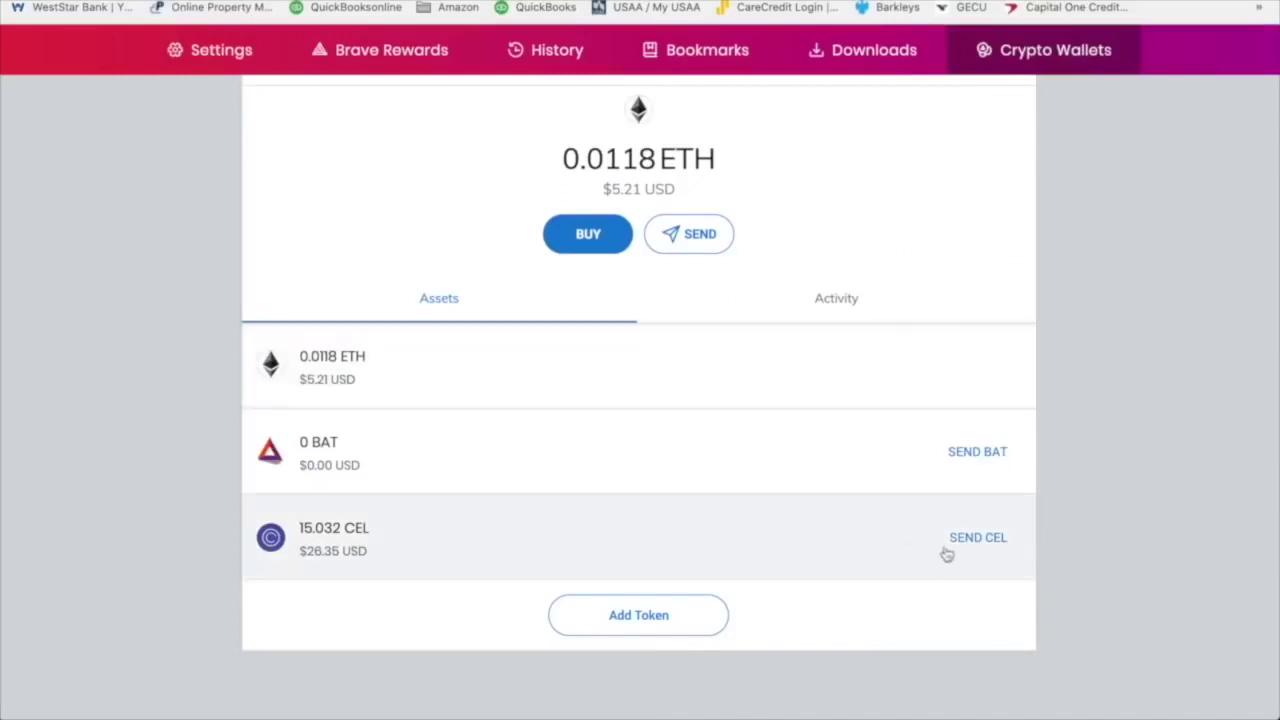
- Send 10 CEL to the pasted Celsius deposit address and confirm the transfer
{"action": "left_click", "coordinate": [966, 539]}
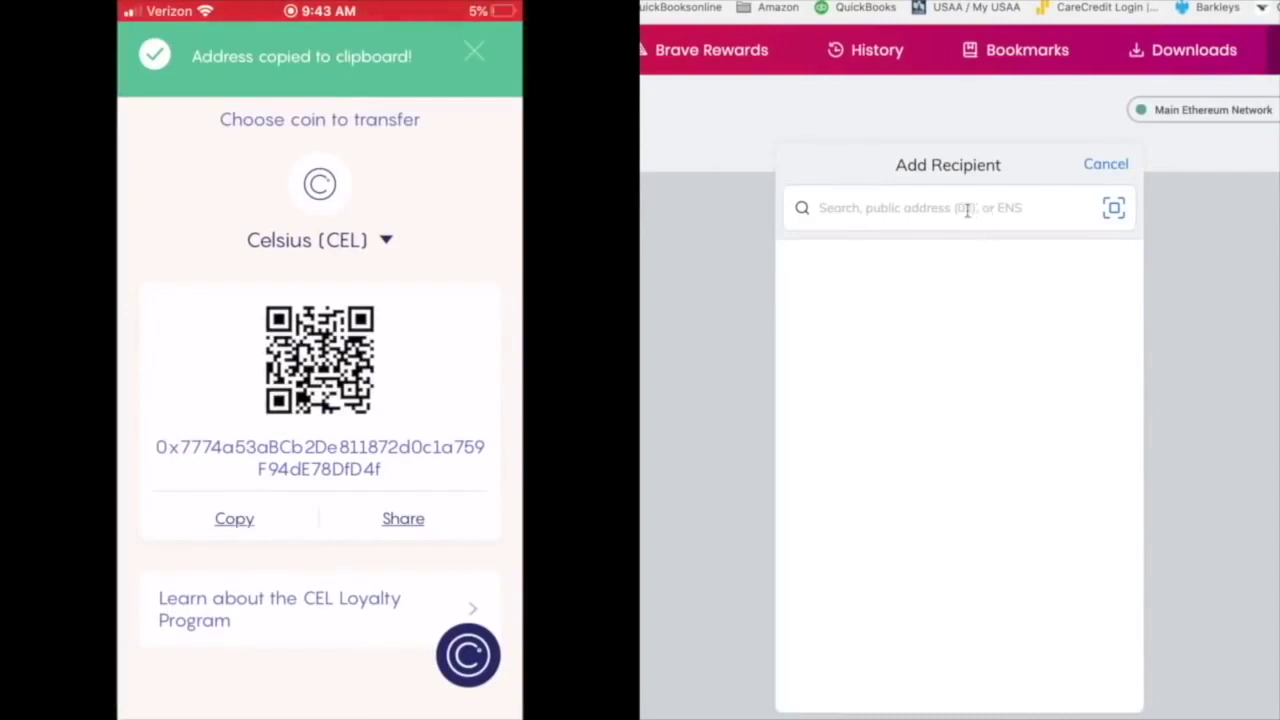
{"action": "left_click", "coordinate": [966, 208]}
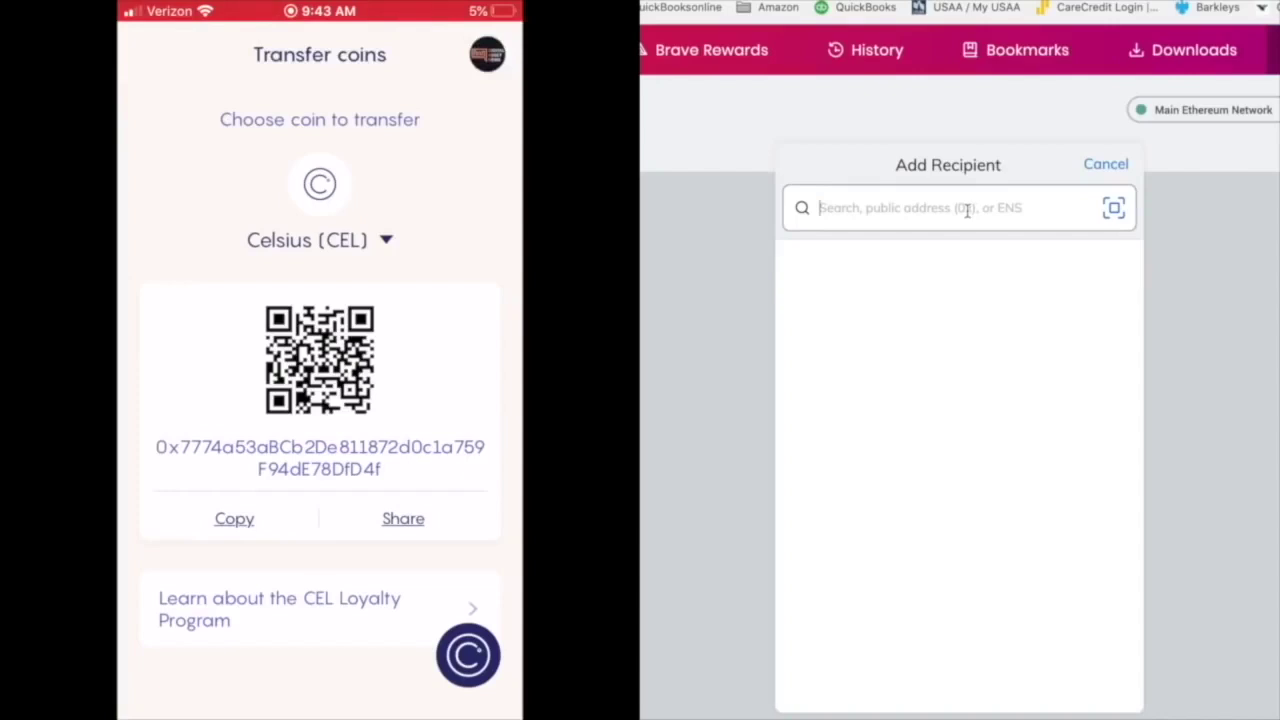
{"action": "key", "text": "ctrl+v"}
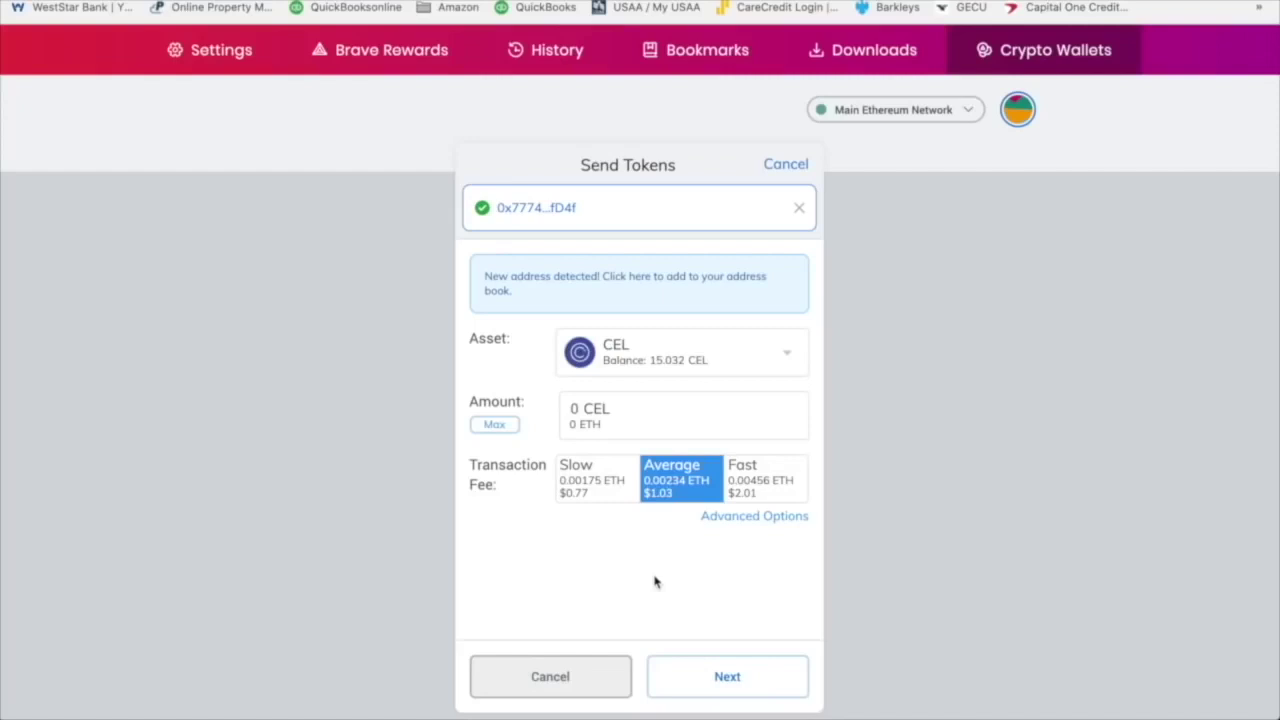
{"action": "type", "text": "10"}
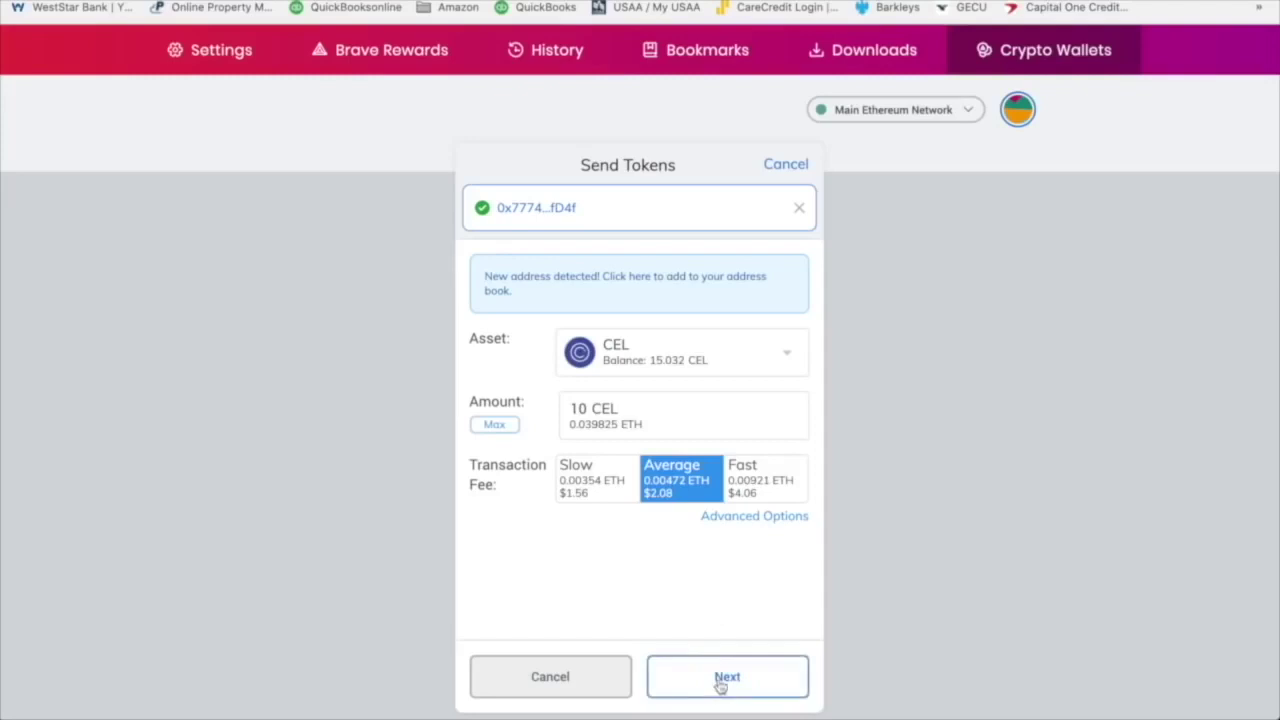
{"action": "left_click", "coordinate": [720, 686]}
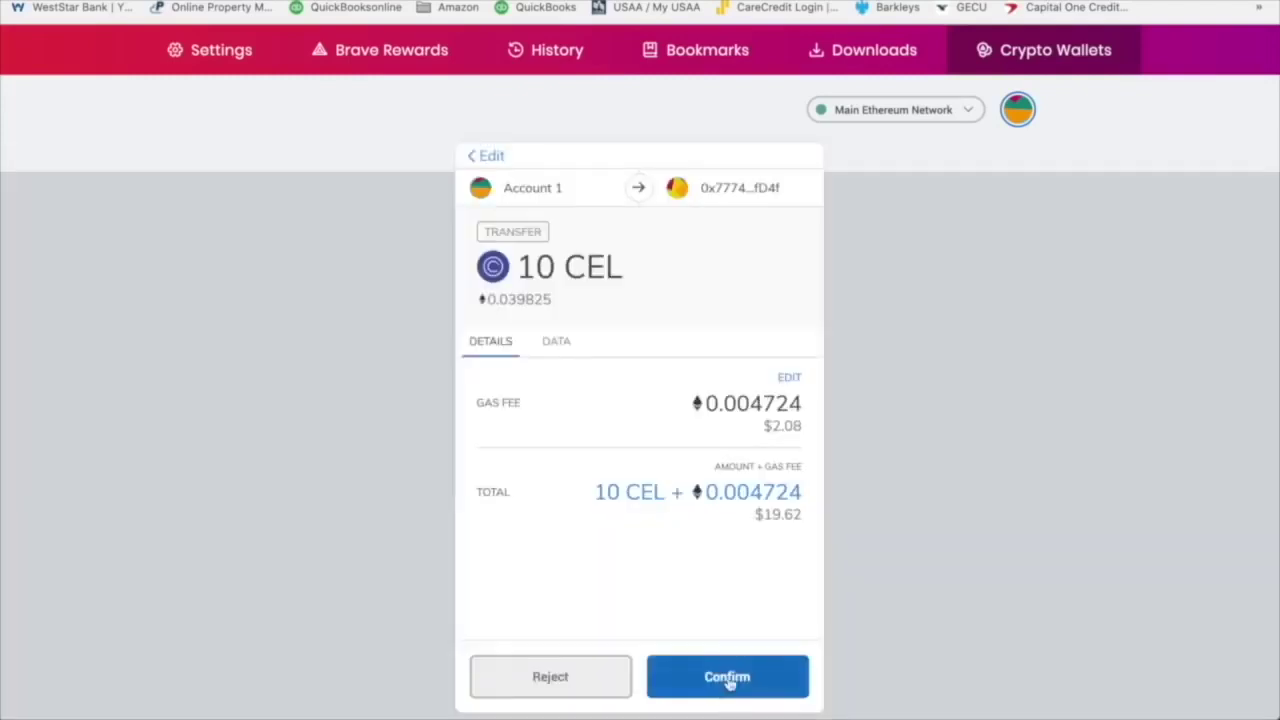
{"action": "left_click", "coordinate": [729, 679]}
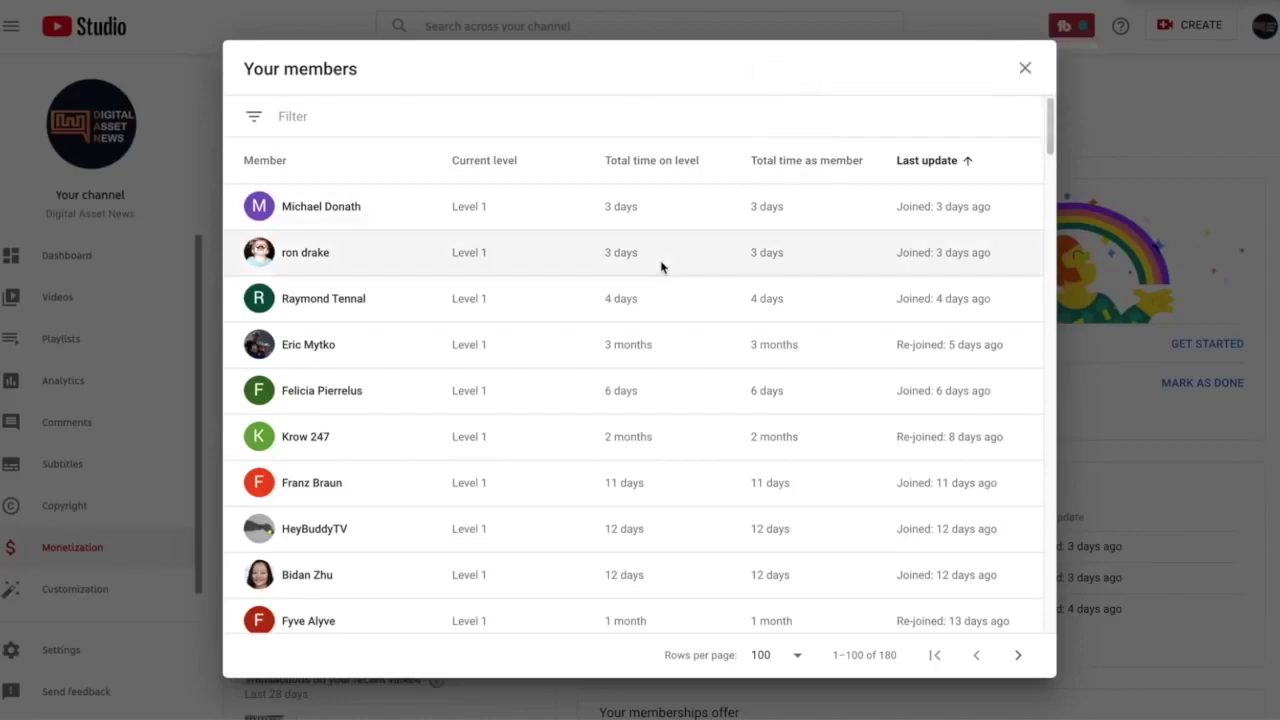
- Scroll through the Your members list of 180 Level 1 channel members
{"action": "scroll", "coordinate": [660, 266], "scroll_direction": "down", "scroll_amount": 4}
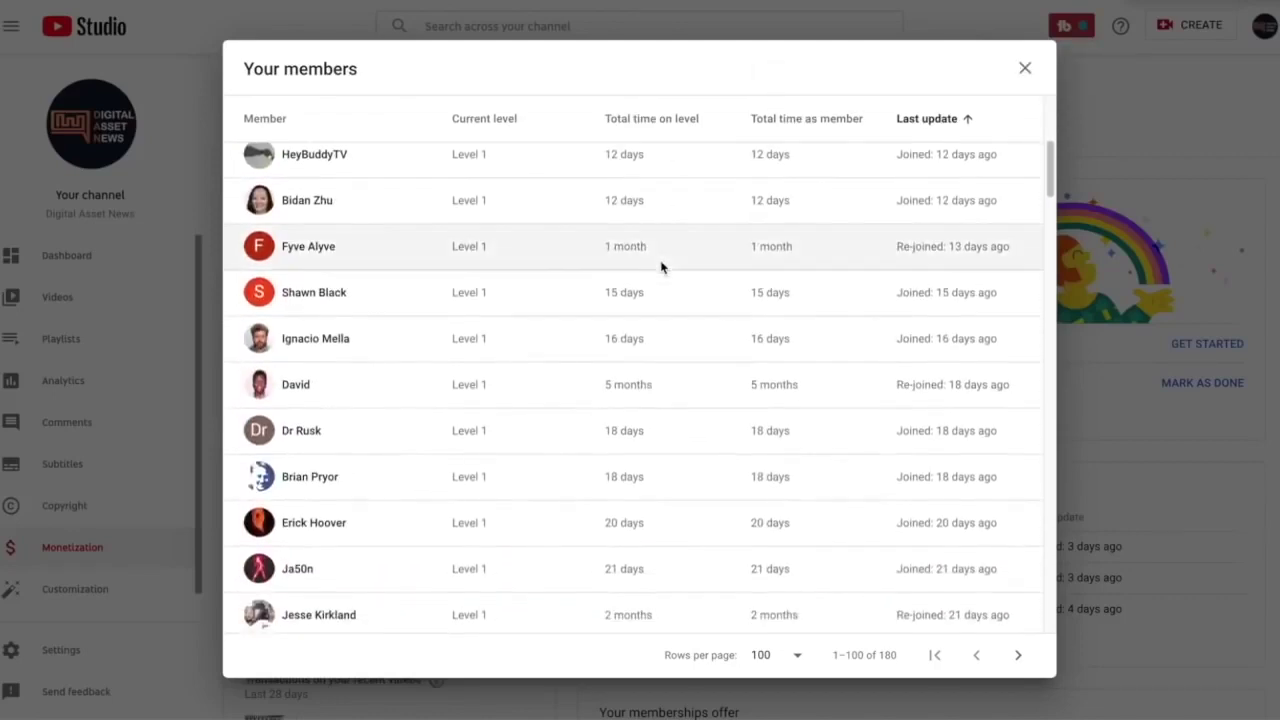
{"action": "scroll", "coordinate": [660, 266], "scroll_direction": "down", "scroll_amount": 8}
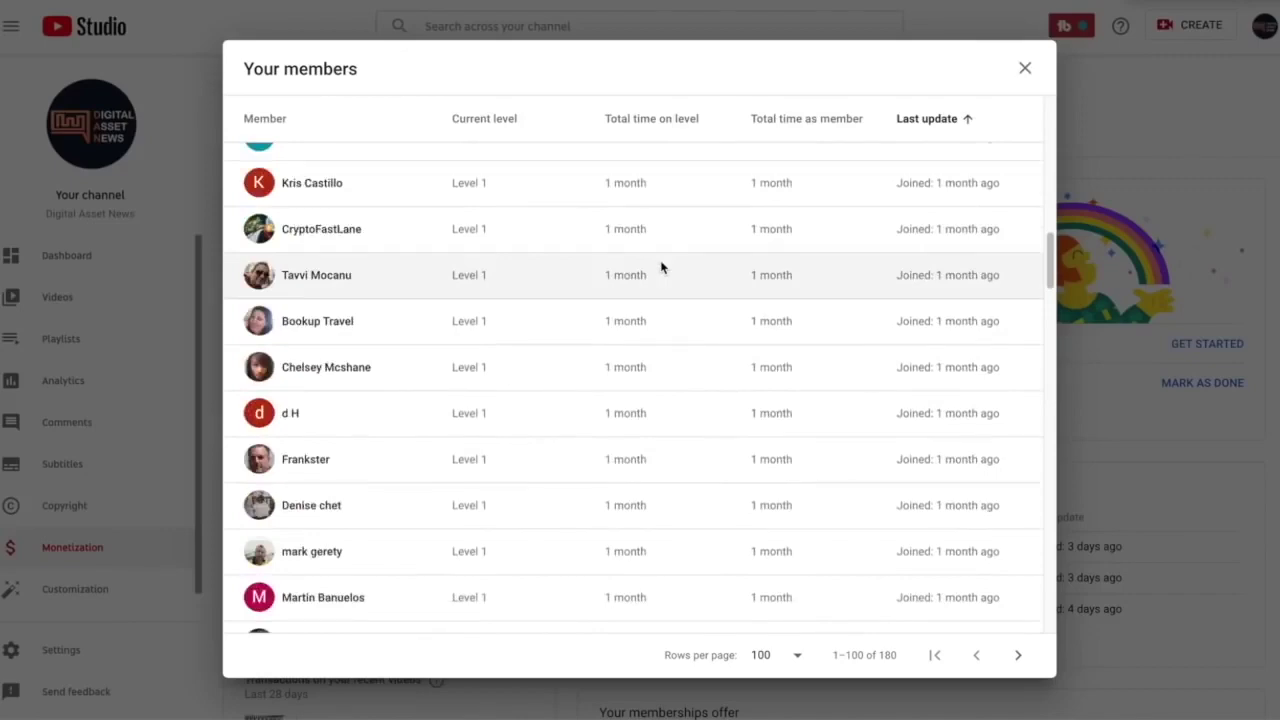